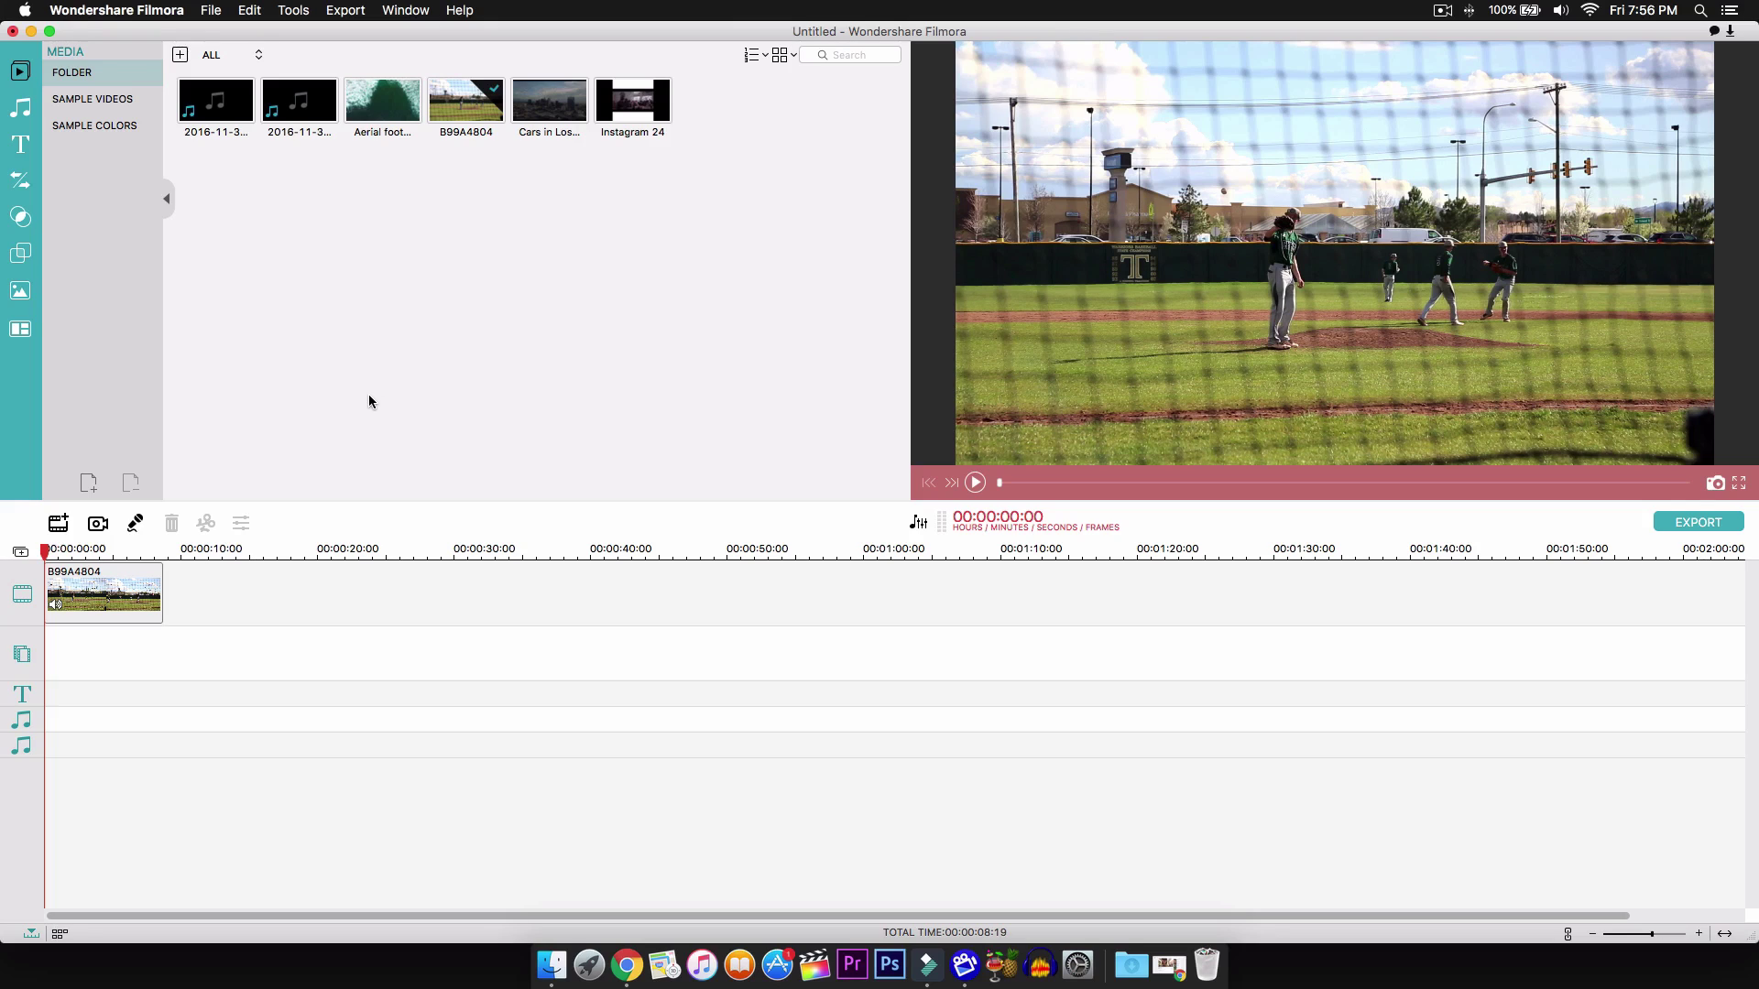
left_click(92, 578)
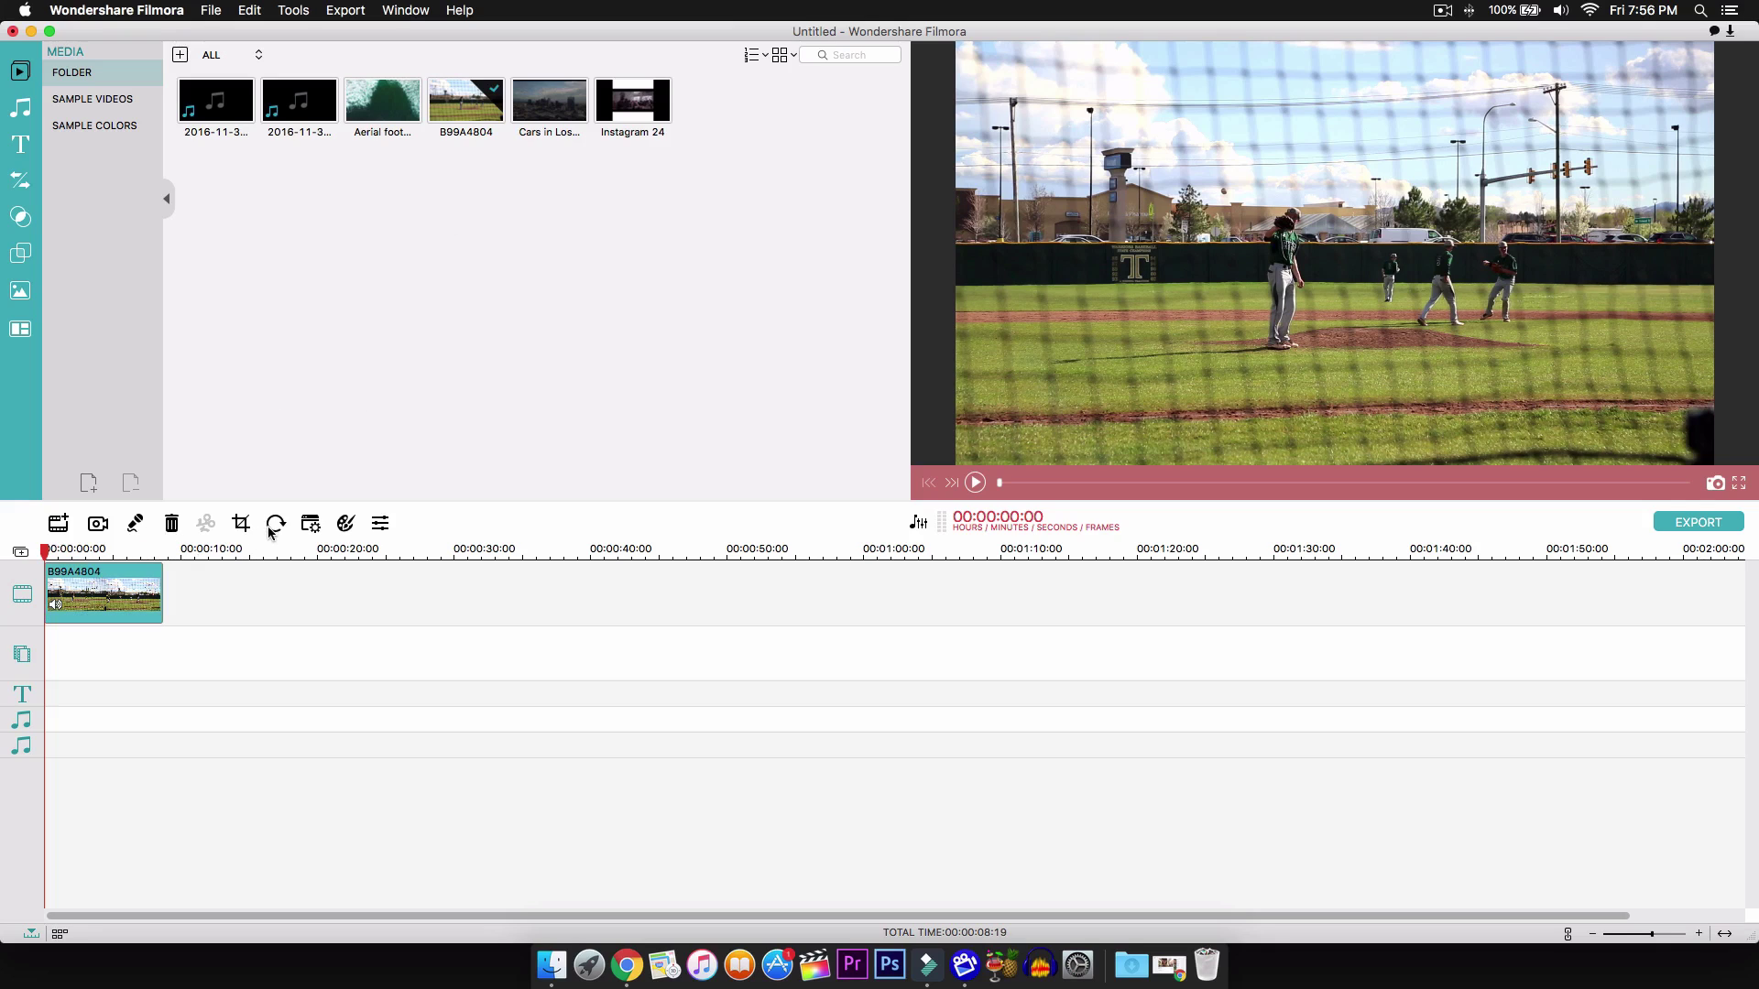
left_click(60, 524)
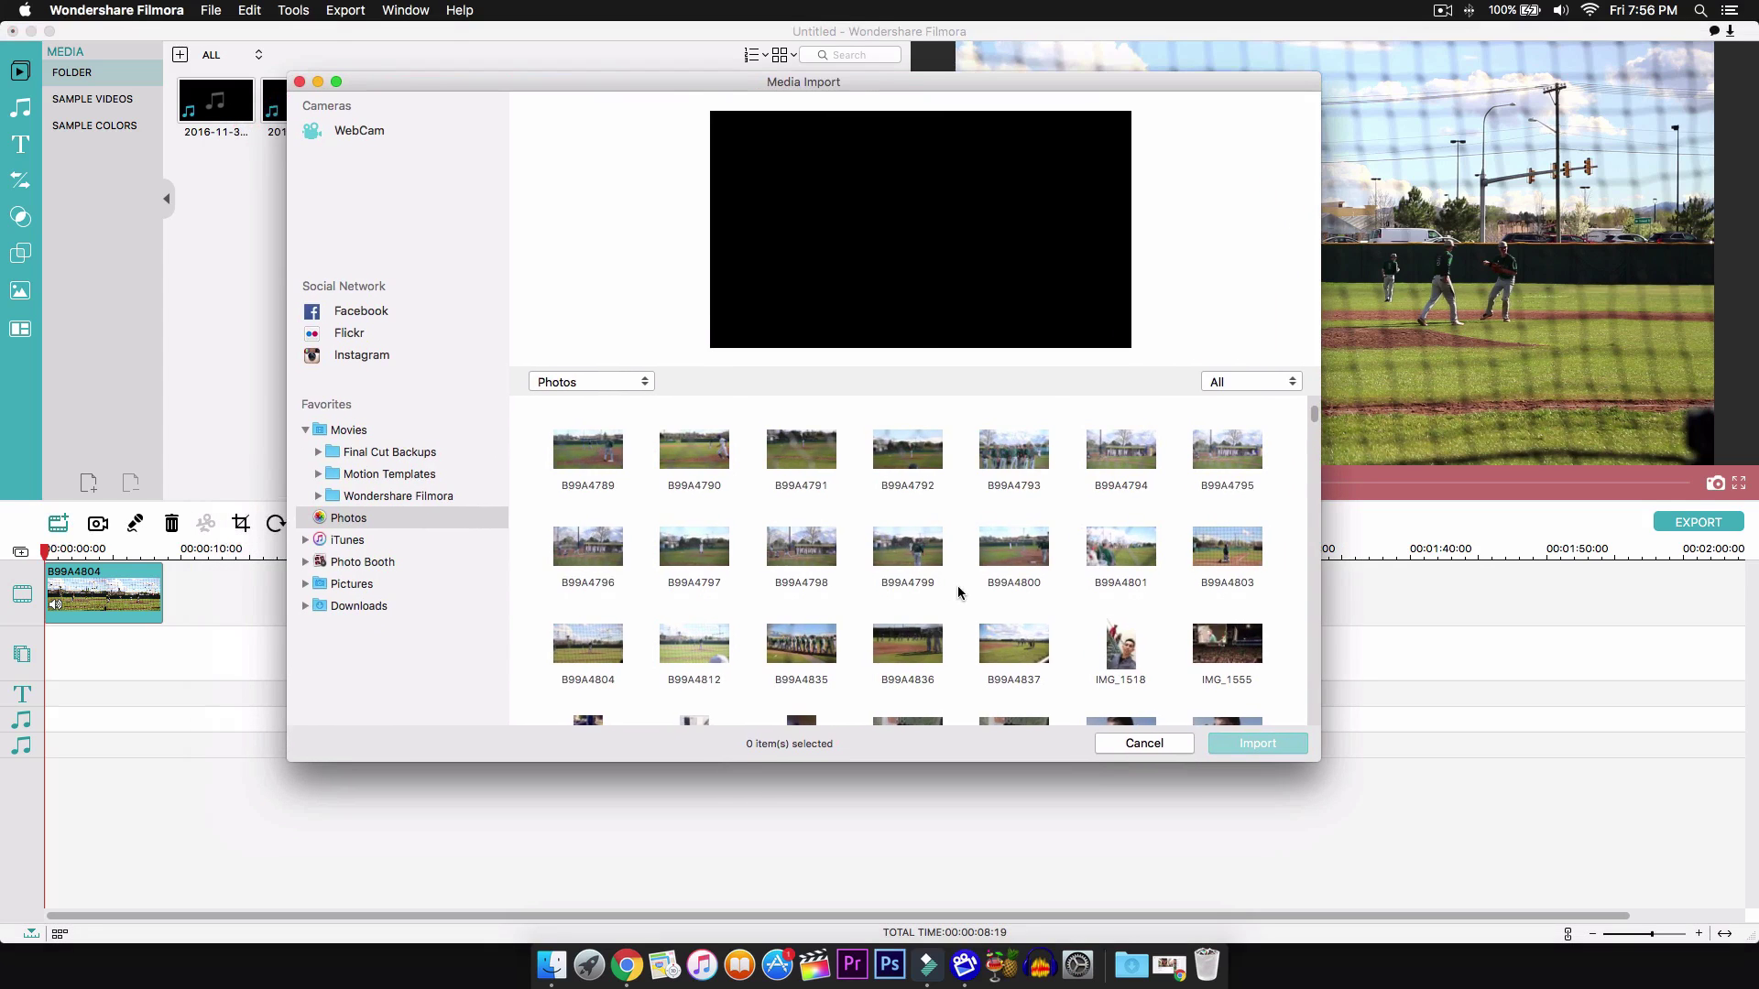
scroll(959, 592, "up", 5)
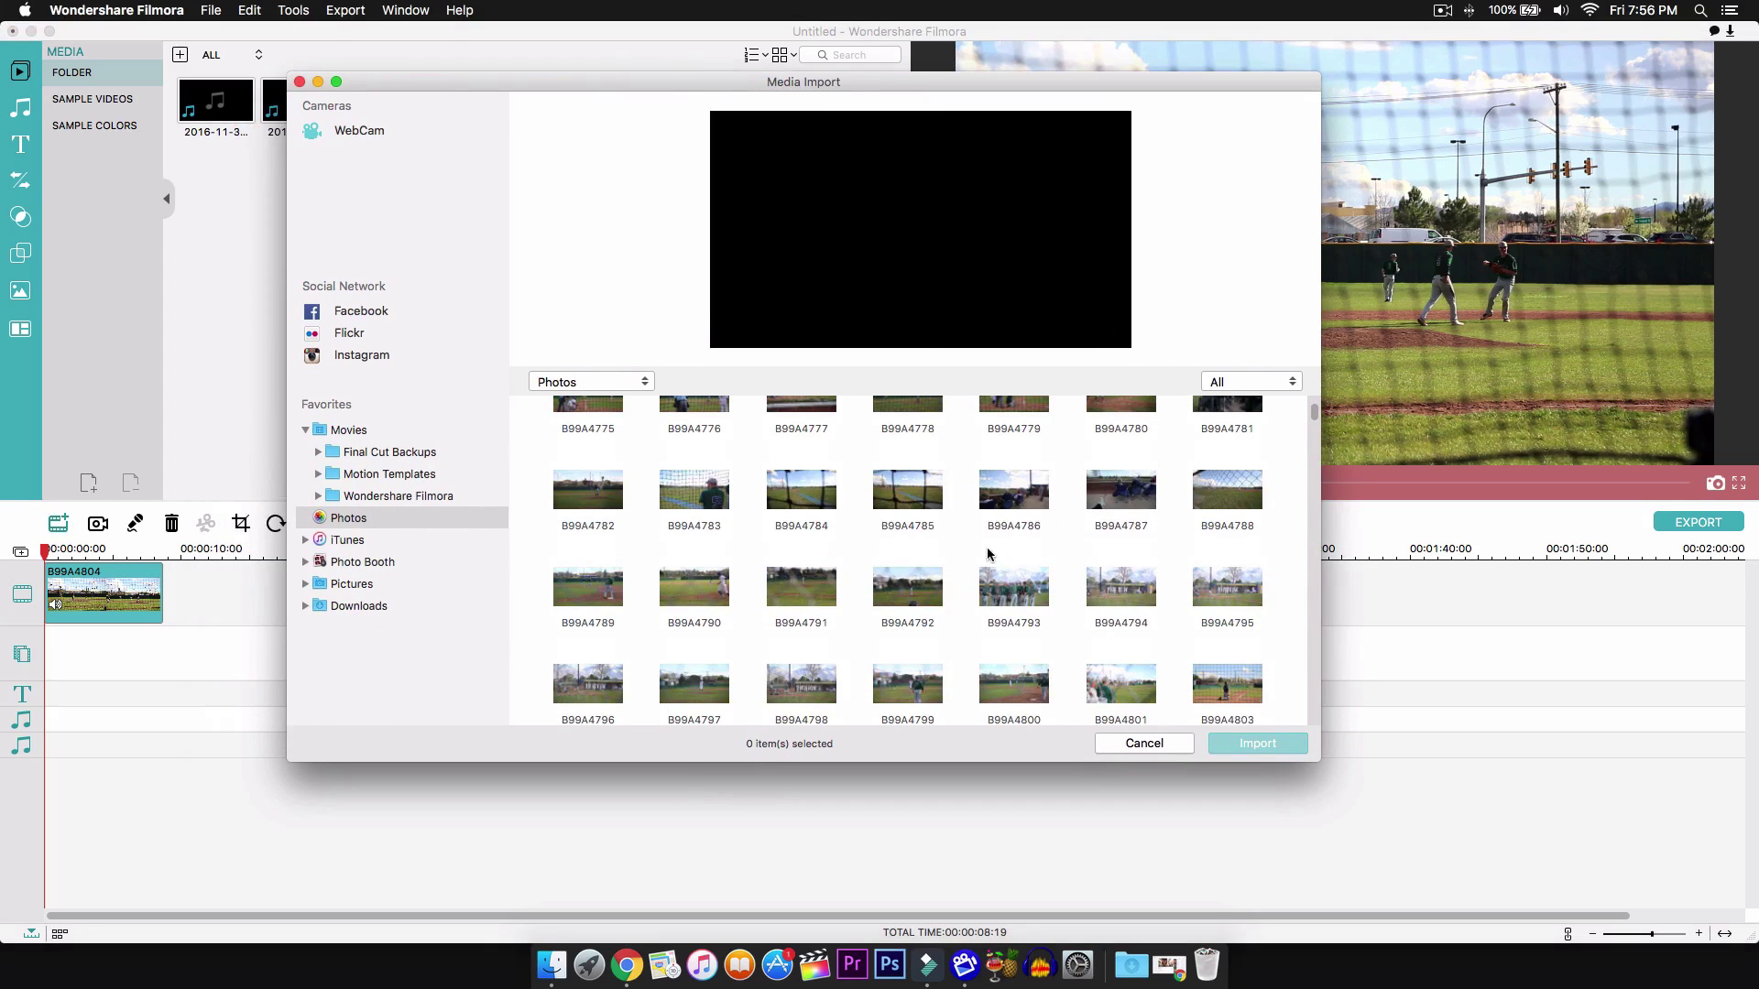
left_click(299, 83)
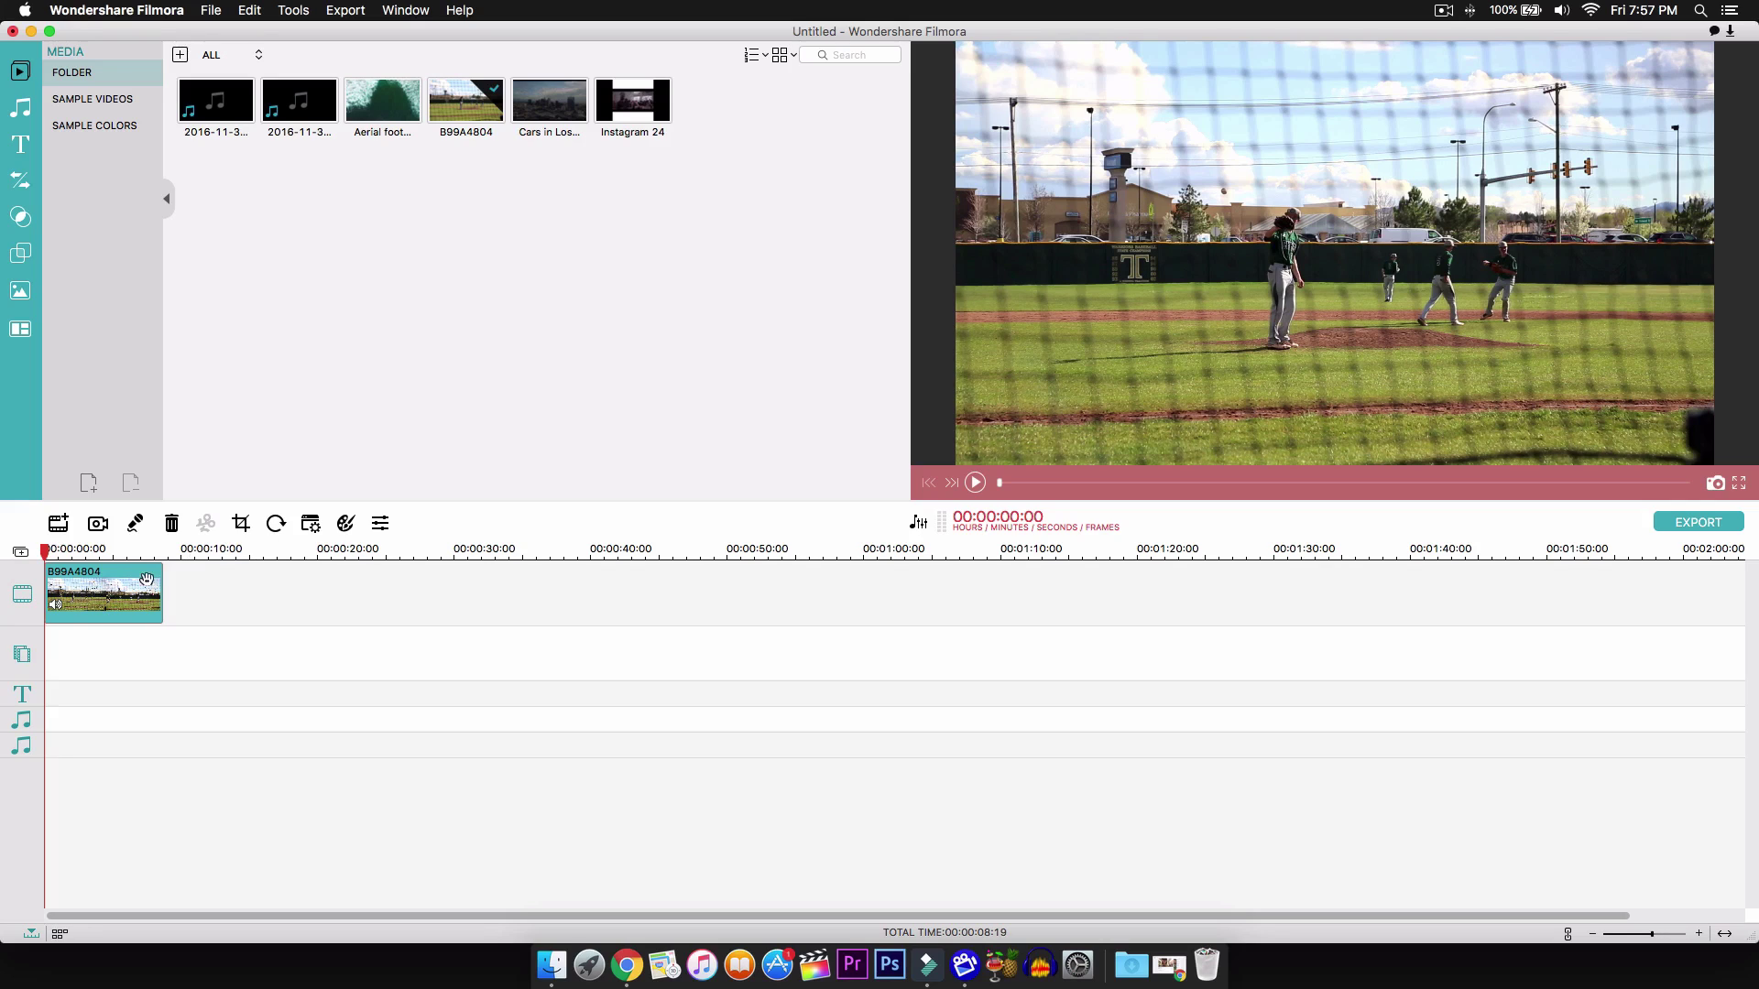
Mute the baseball clip's own audio and bring up the Voice Over recorder.
right_click(99, 589)
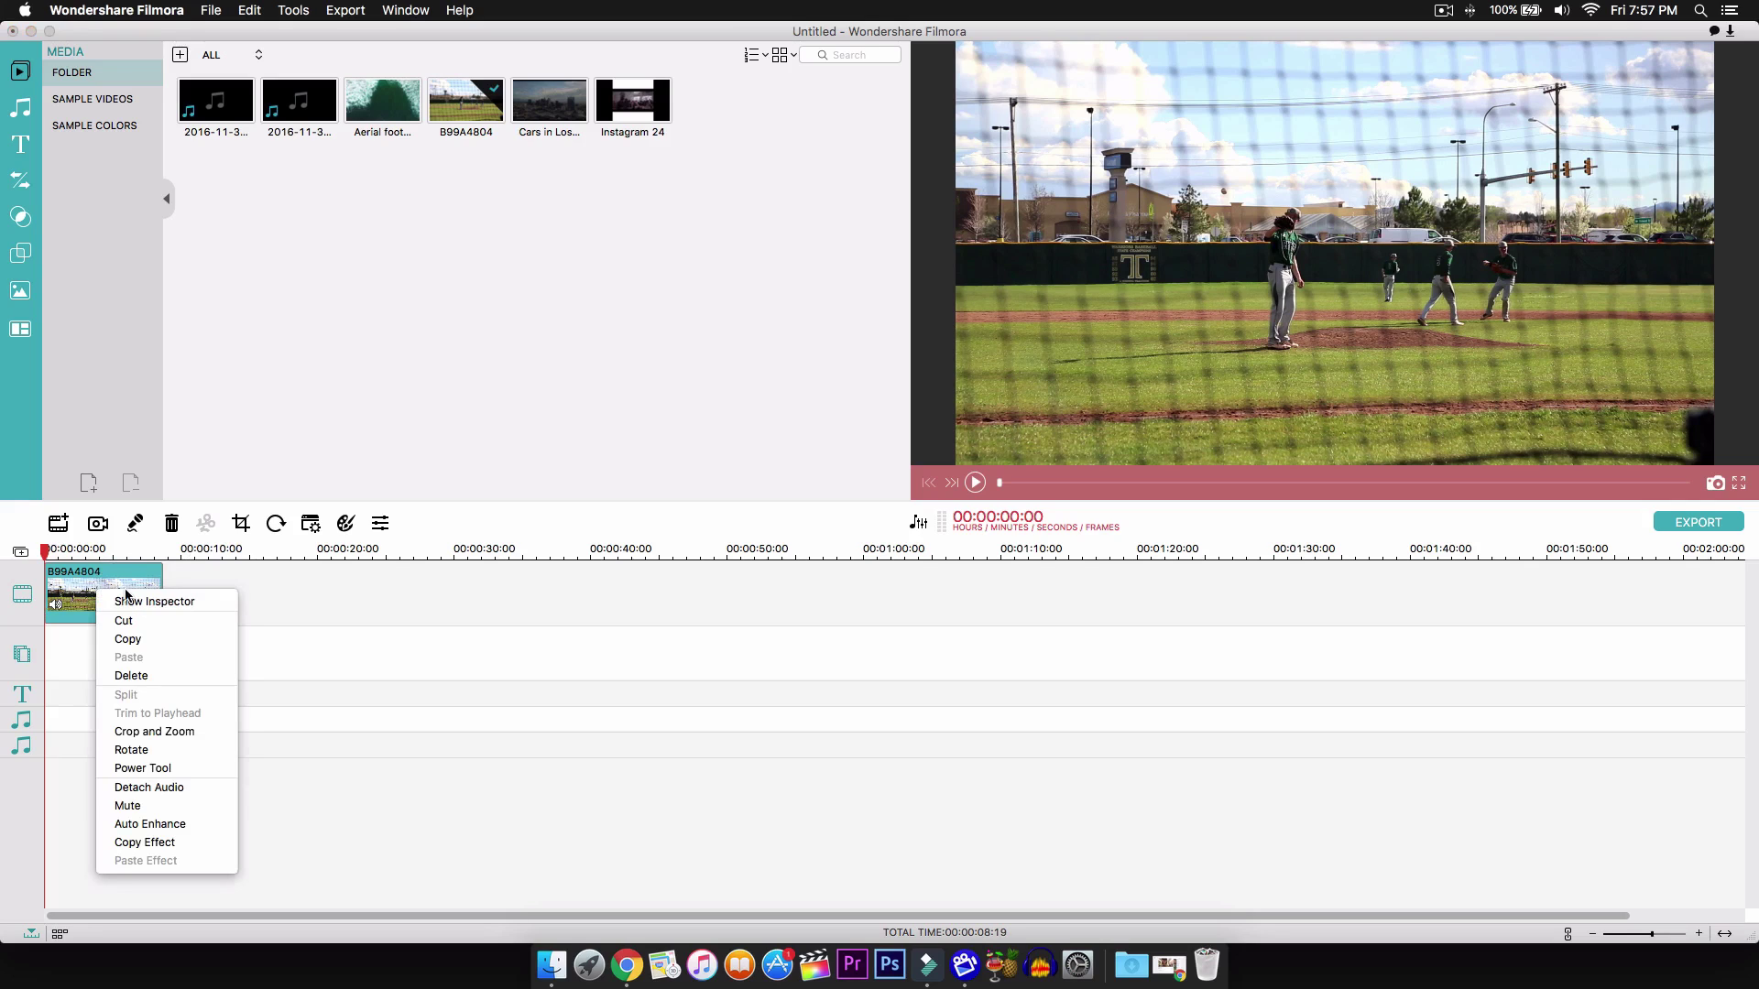
left_click(127, 805)
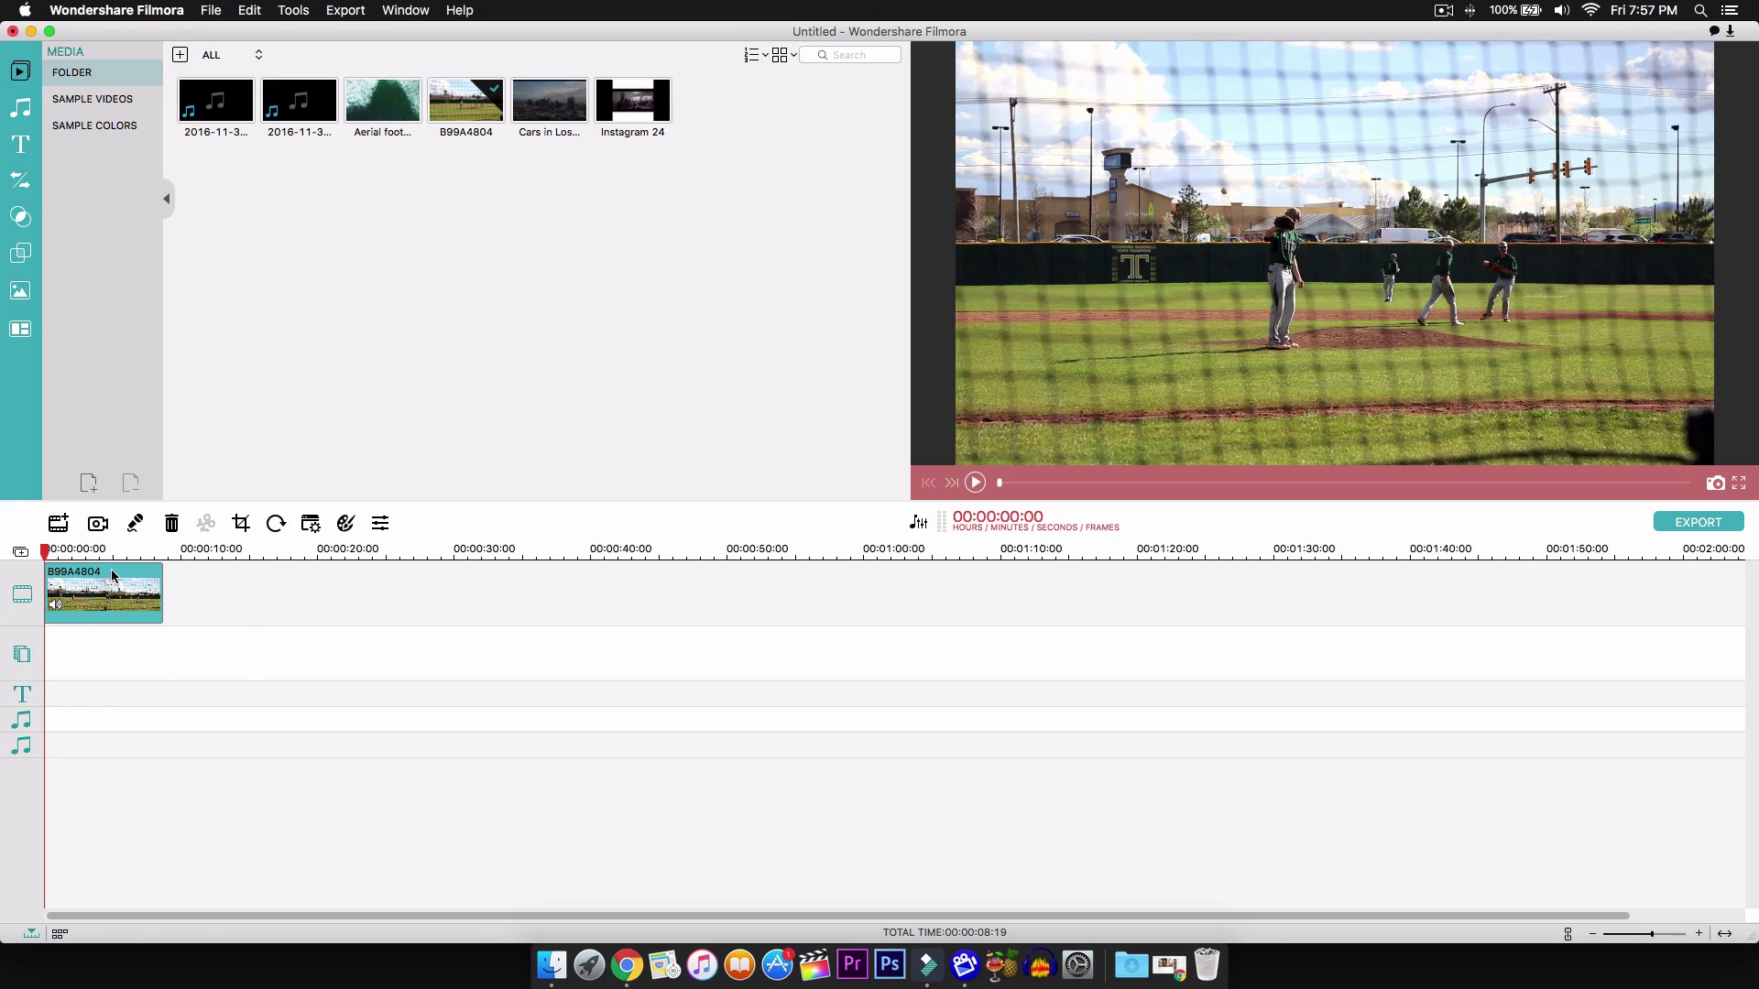
left_click(135, 524)
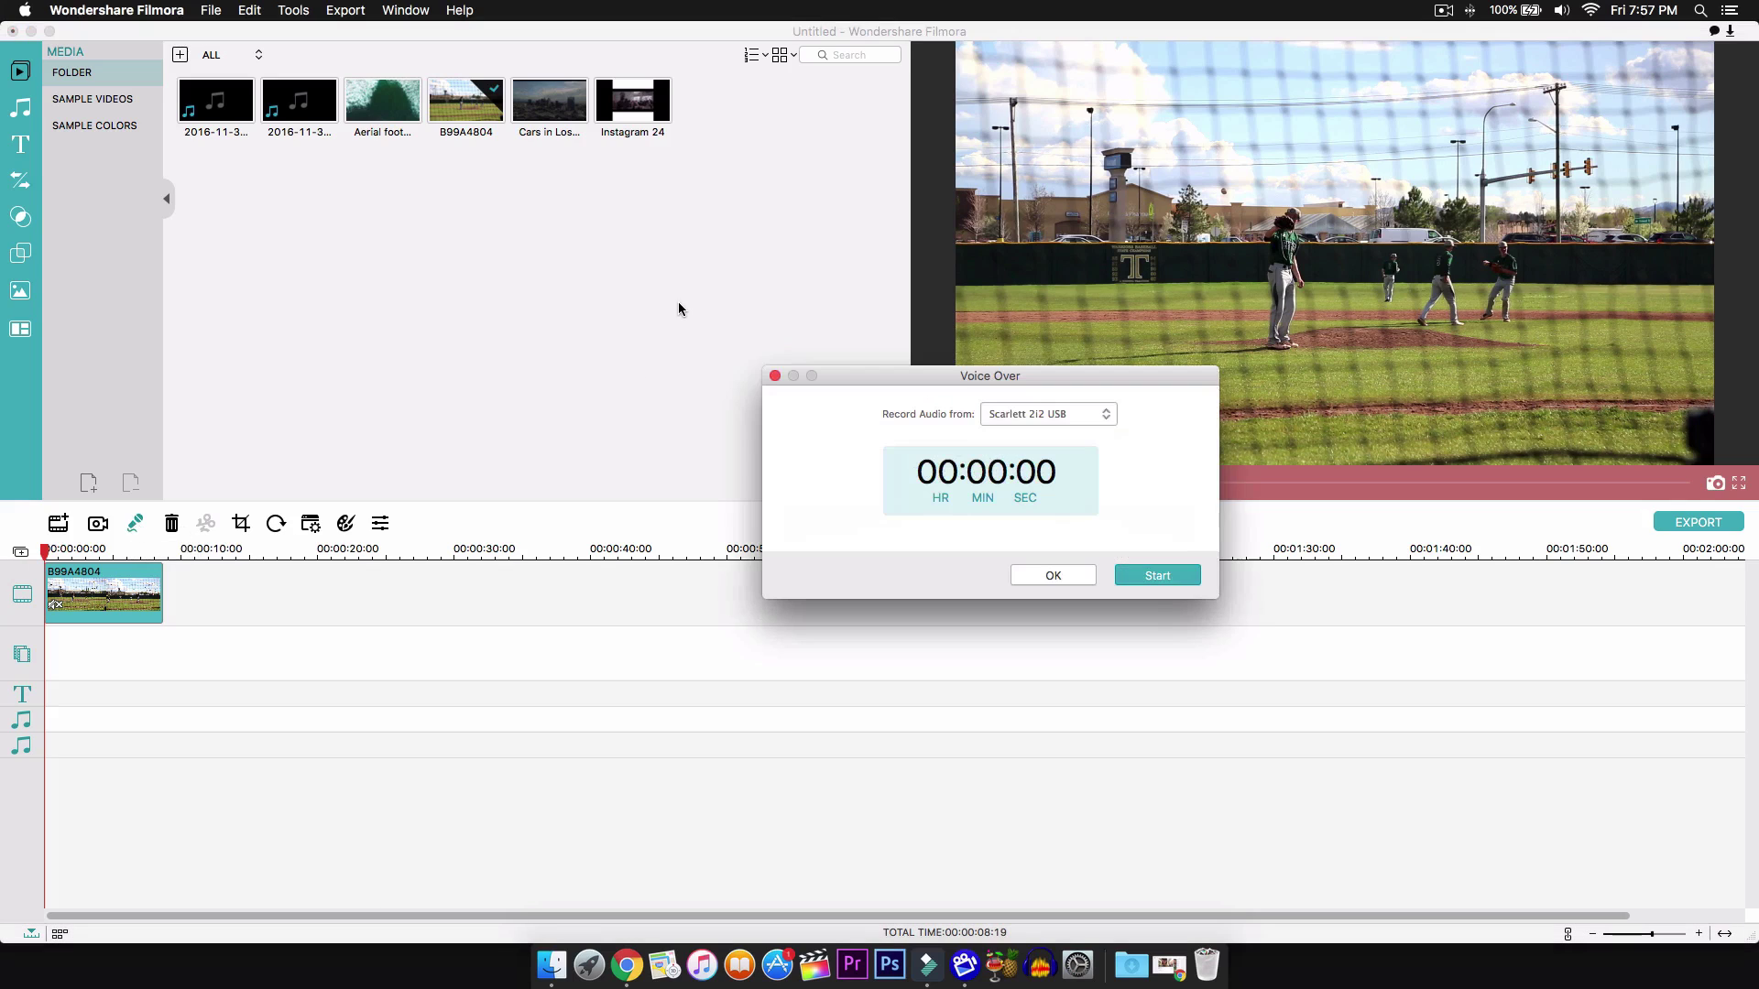
left_click_drag(964, 379, 587, 211)
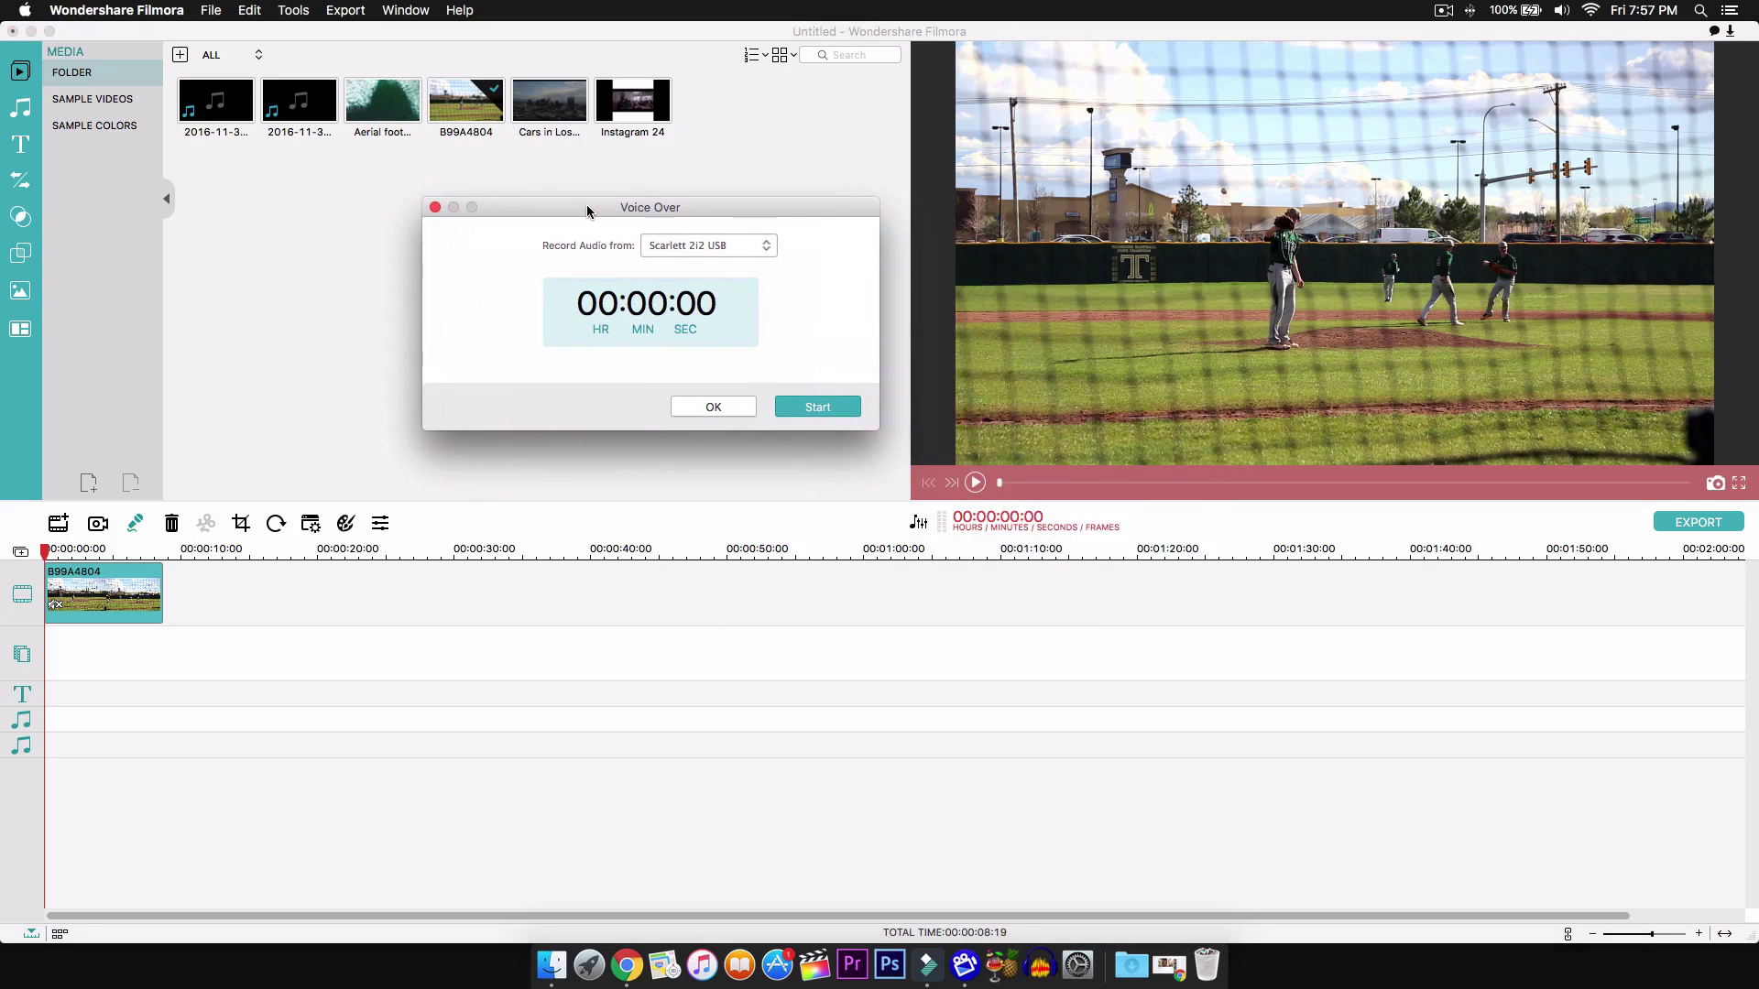
Set the voiceover's recording source to Built-in Microphone instead of Scarlett 2i2 USB.
left_click(690, 253)
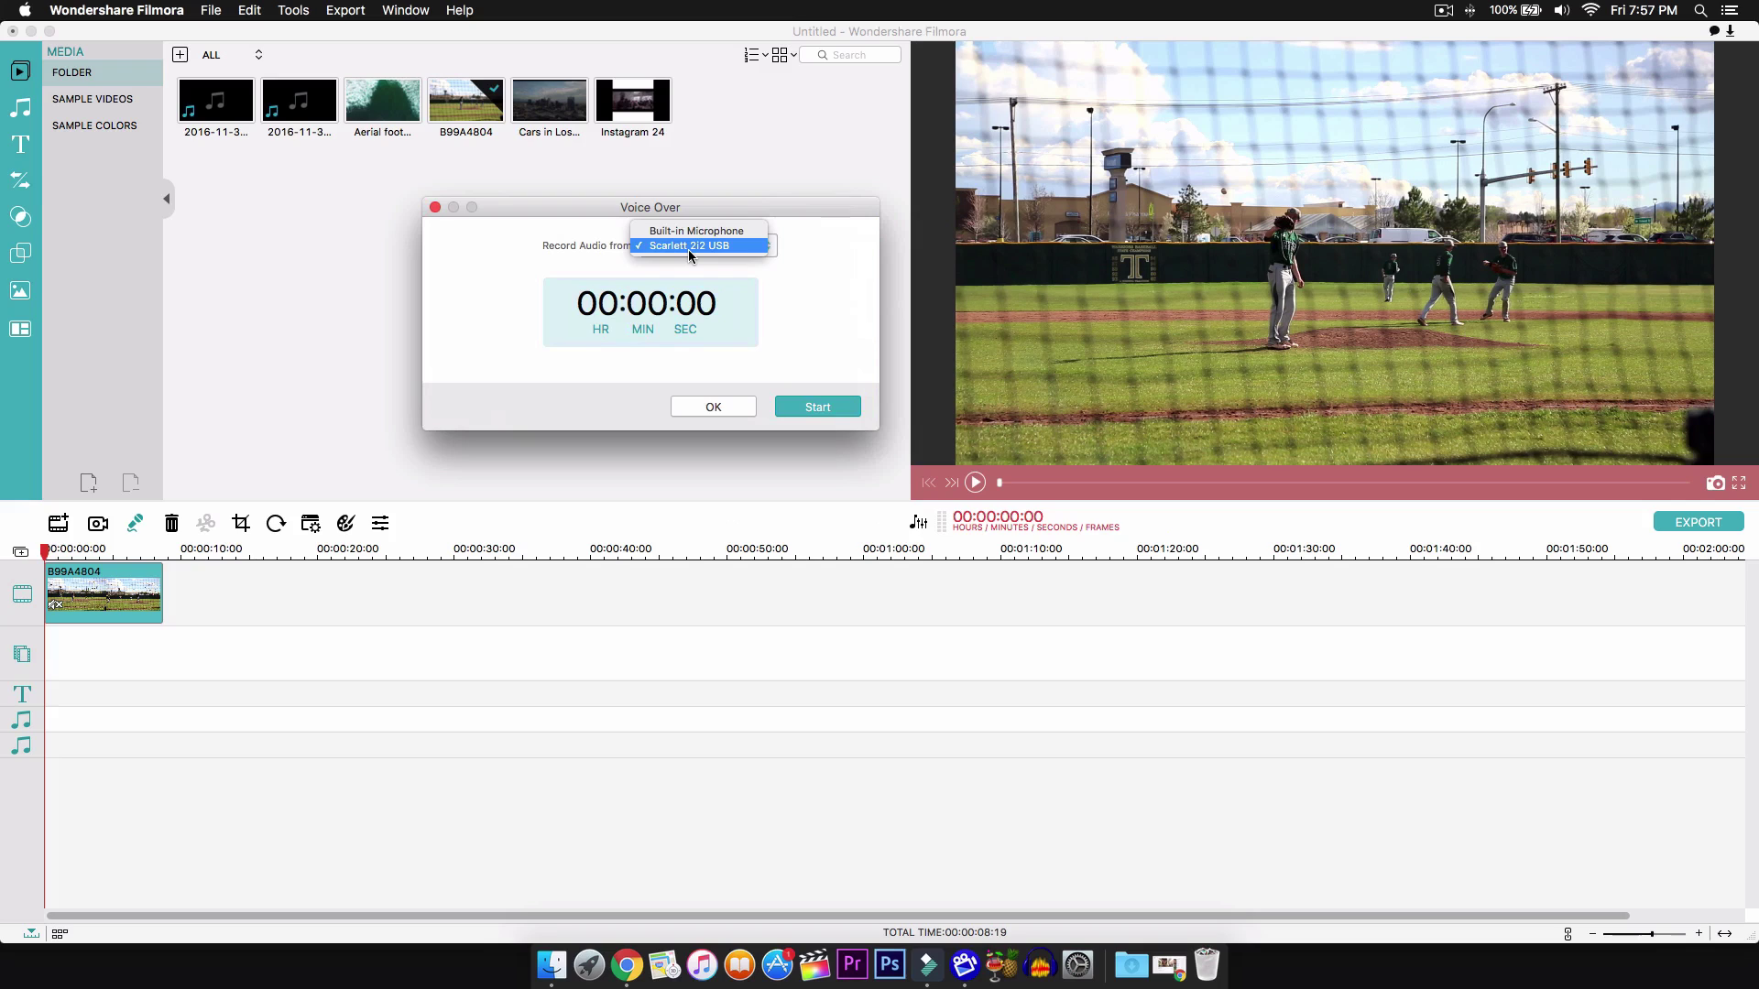
left_click(689, 245)
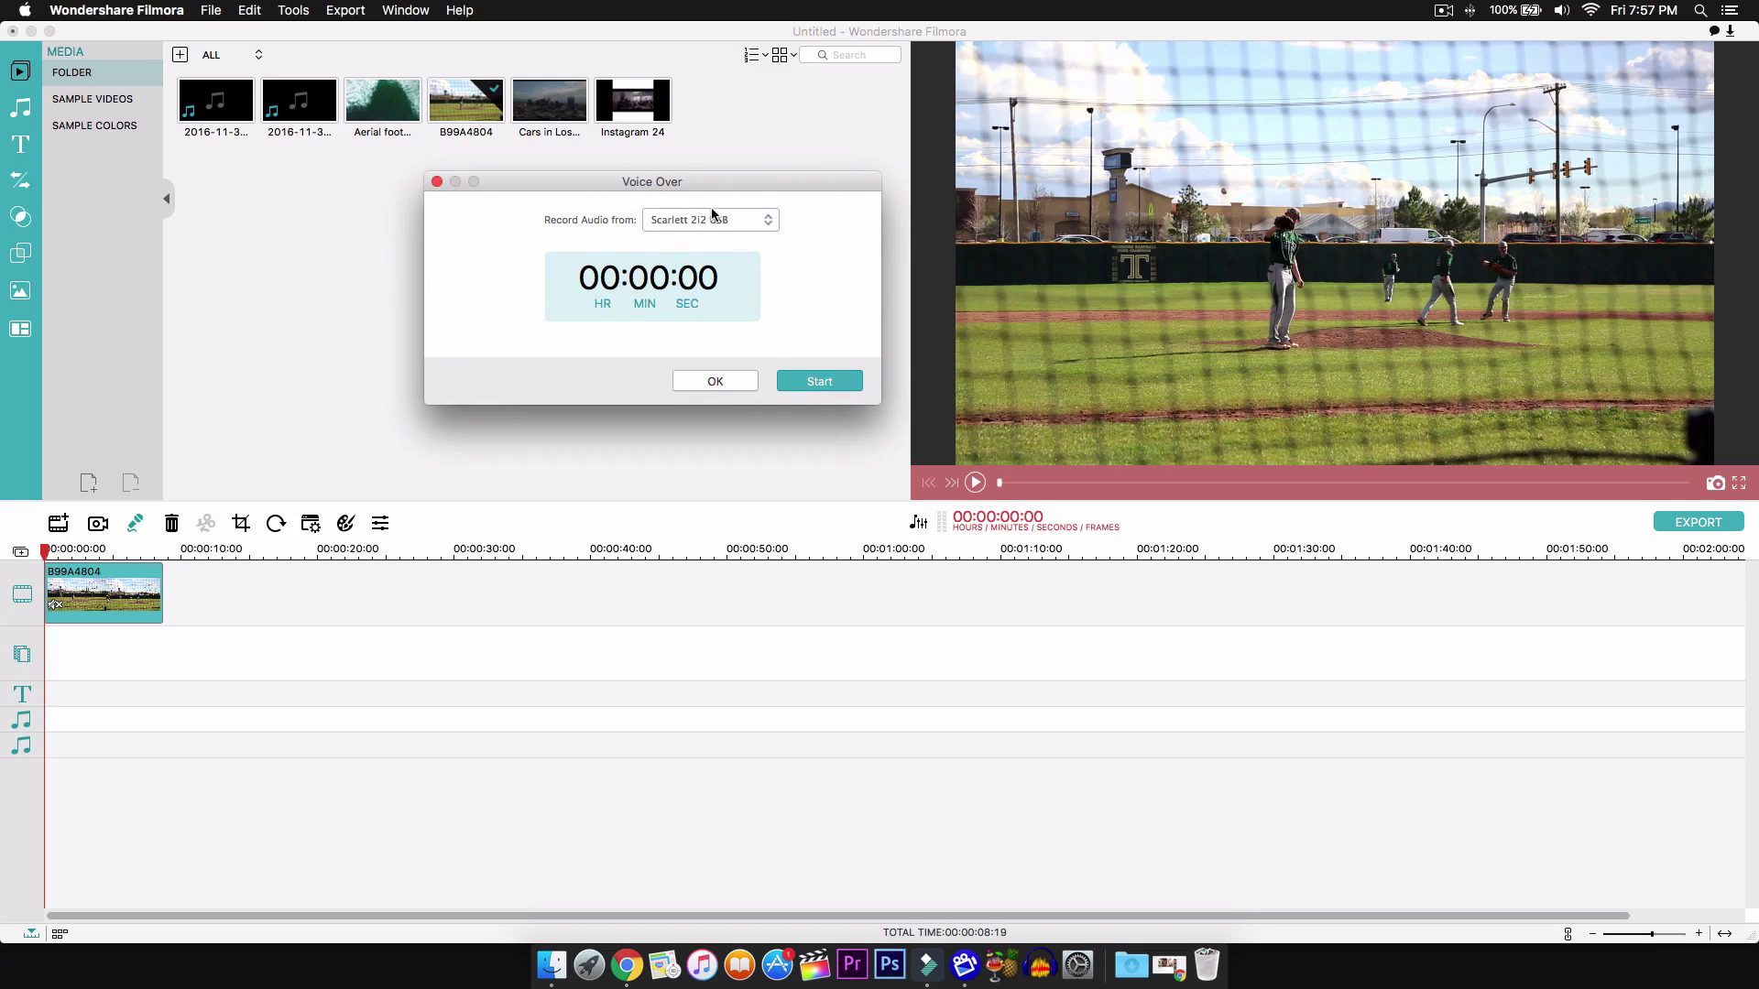
left_click_drag(764, 177, 758, 193)
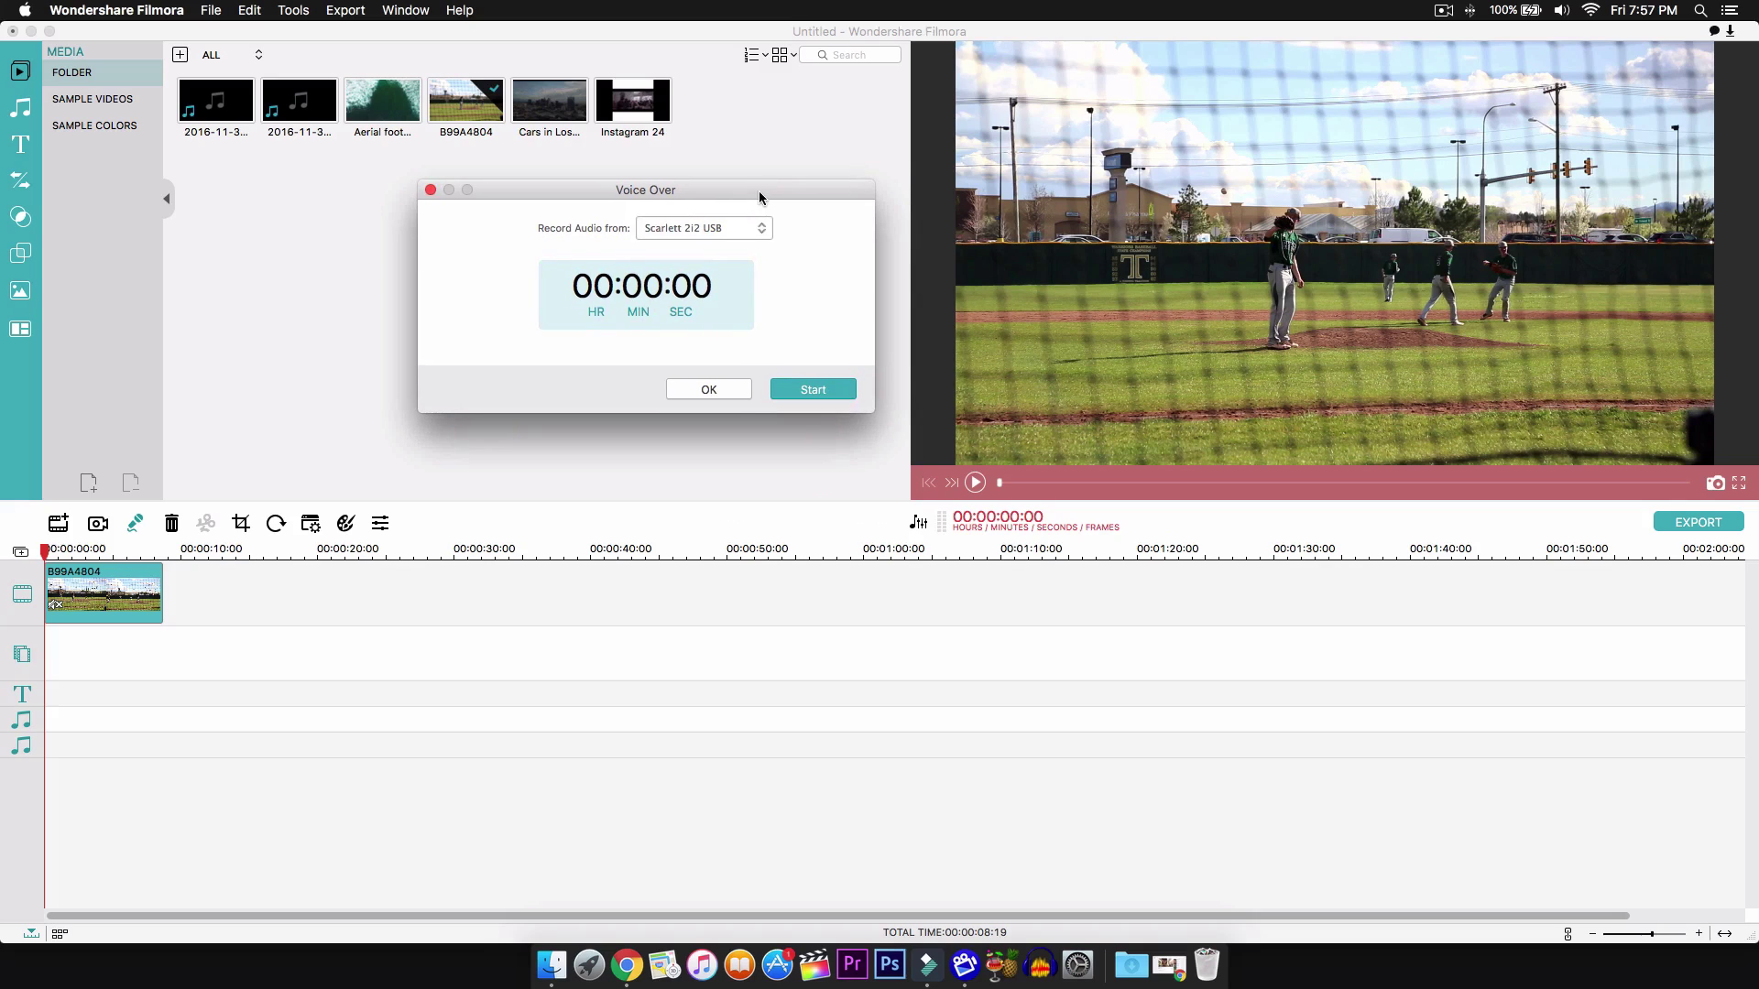
left_click(734, 234)
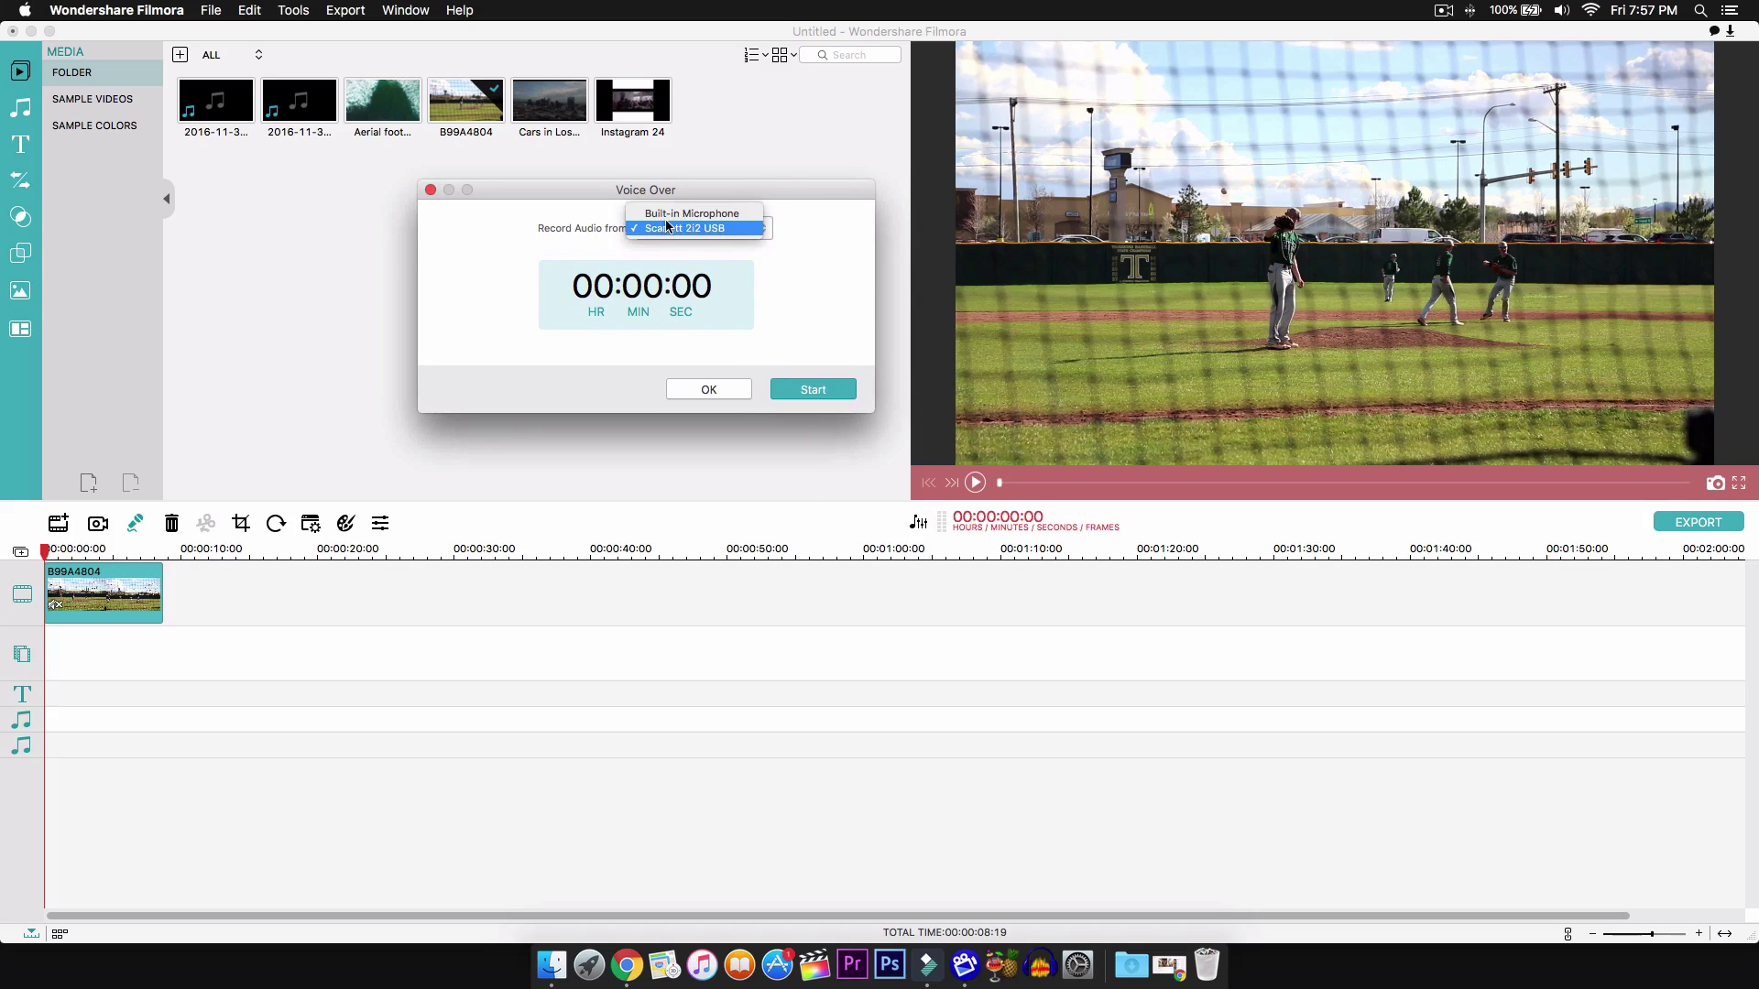
left_click(701, 214)
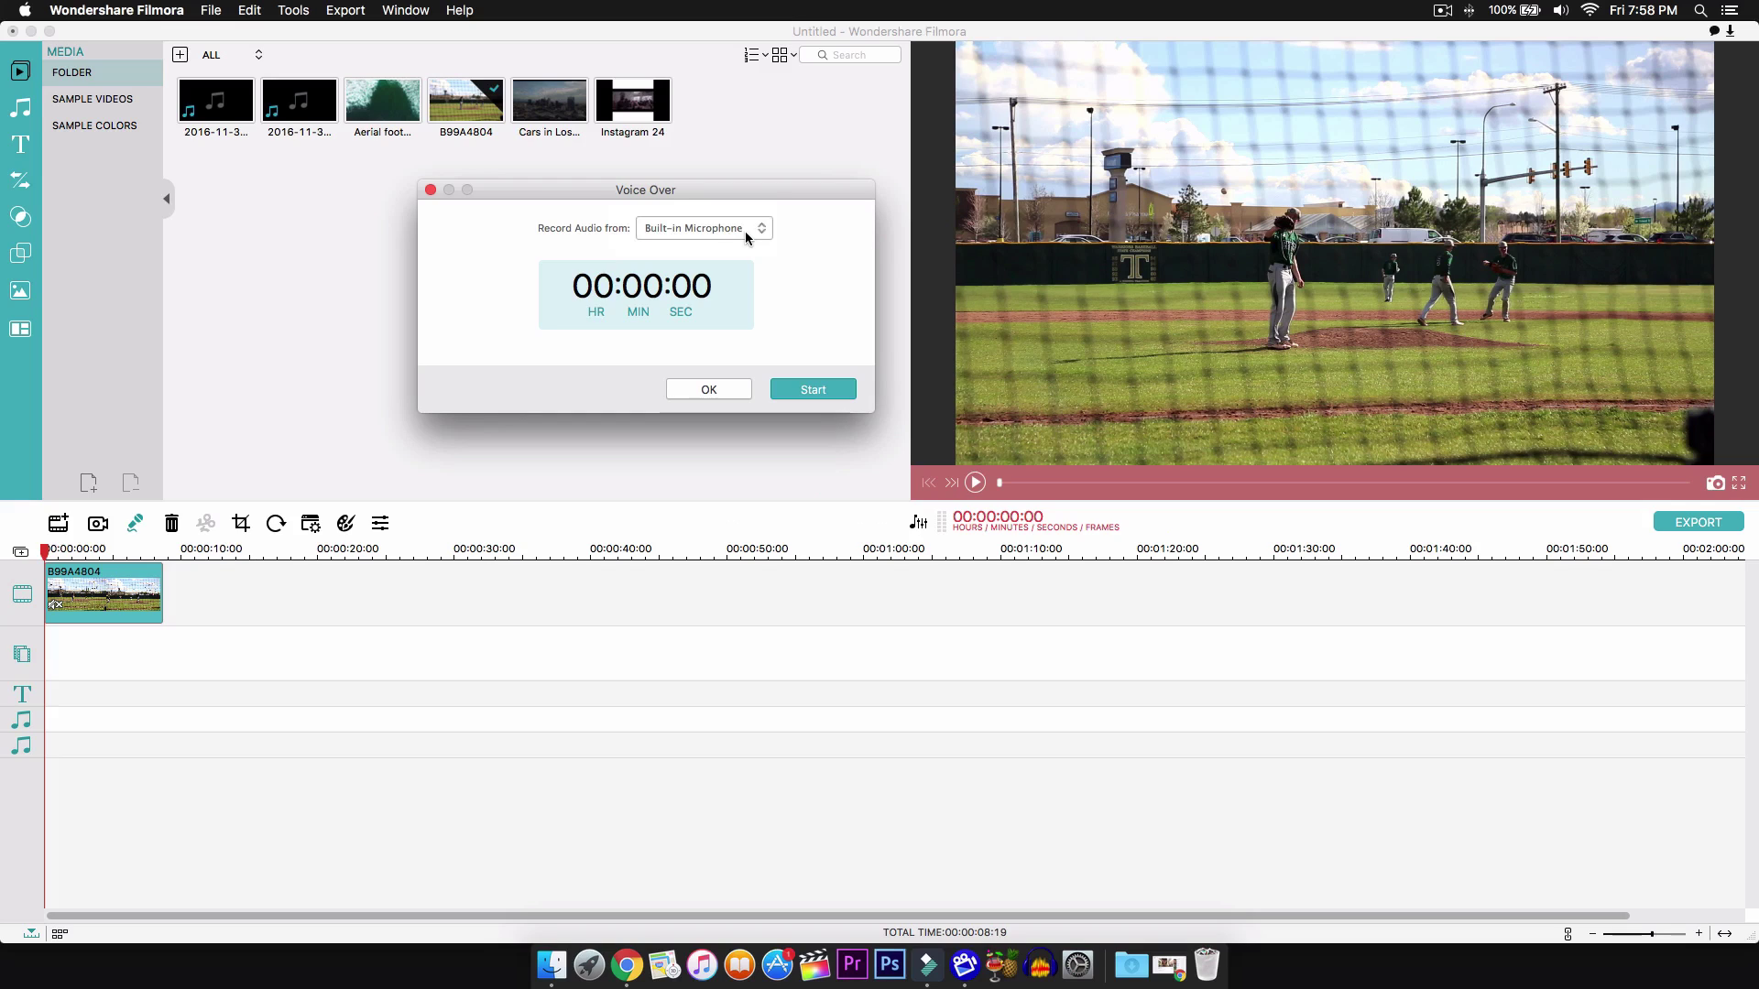
left_click(674, 229)
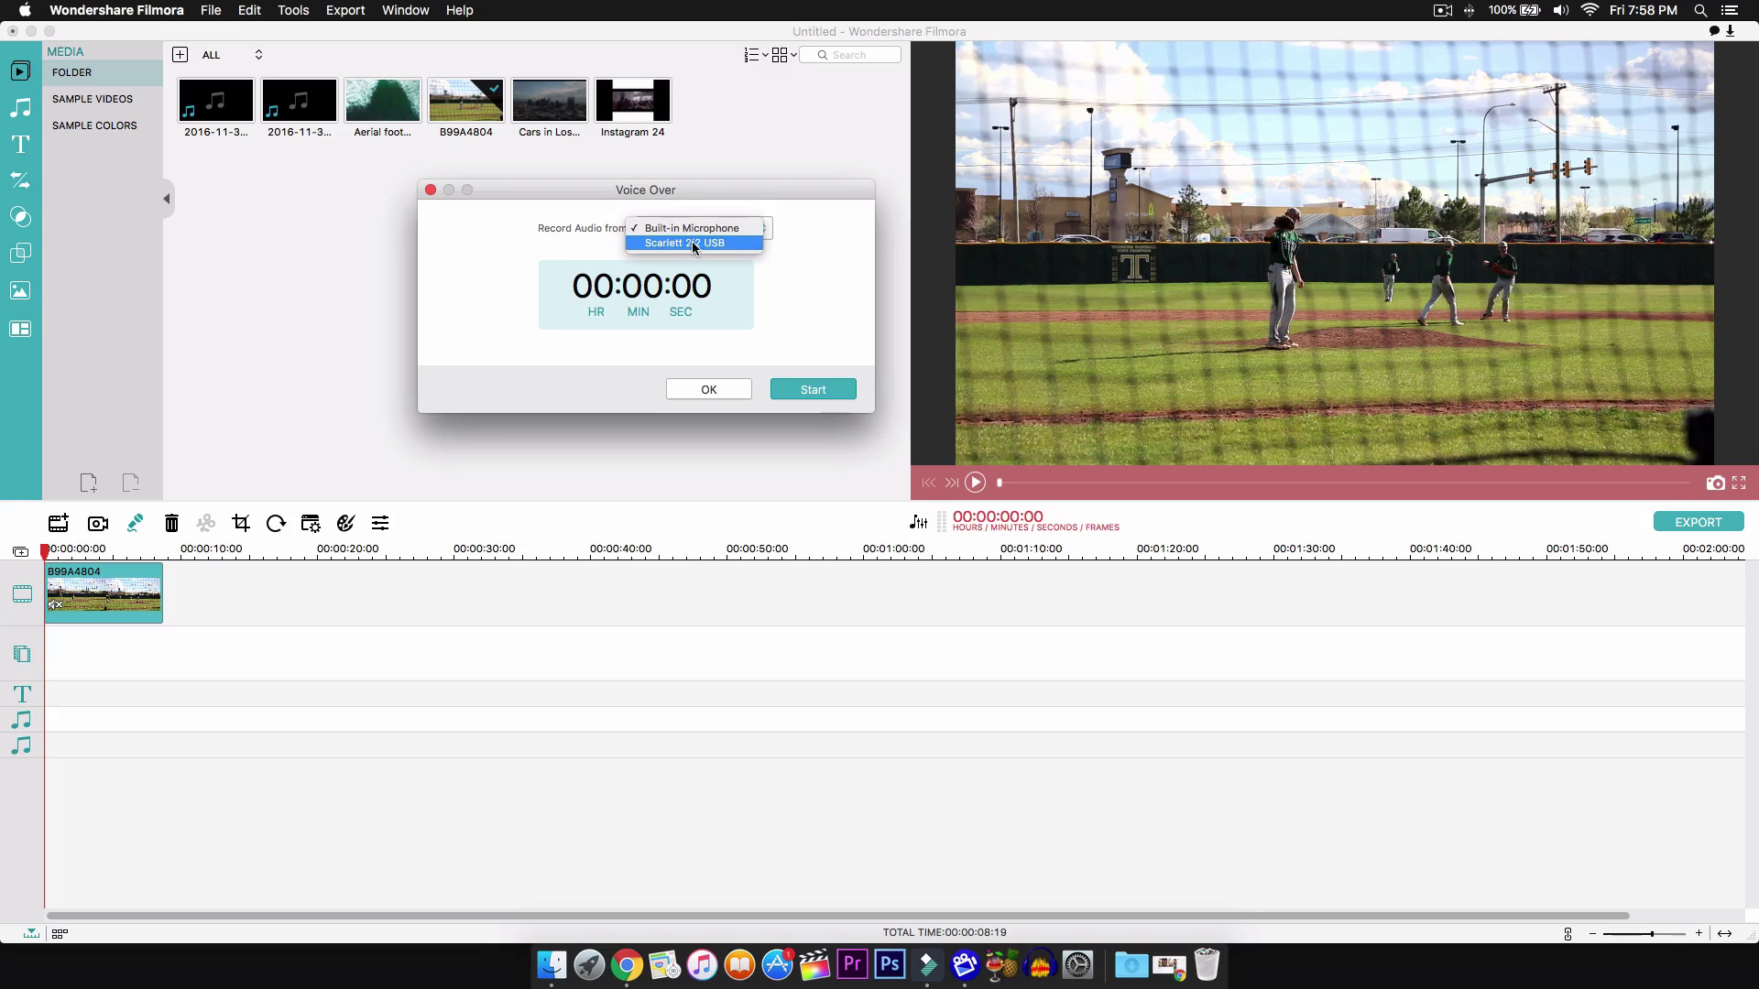
left_click(693, 228)
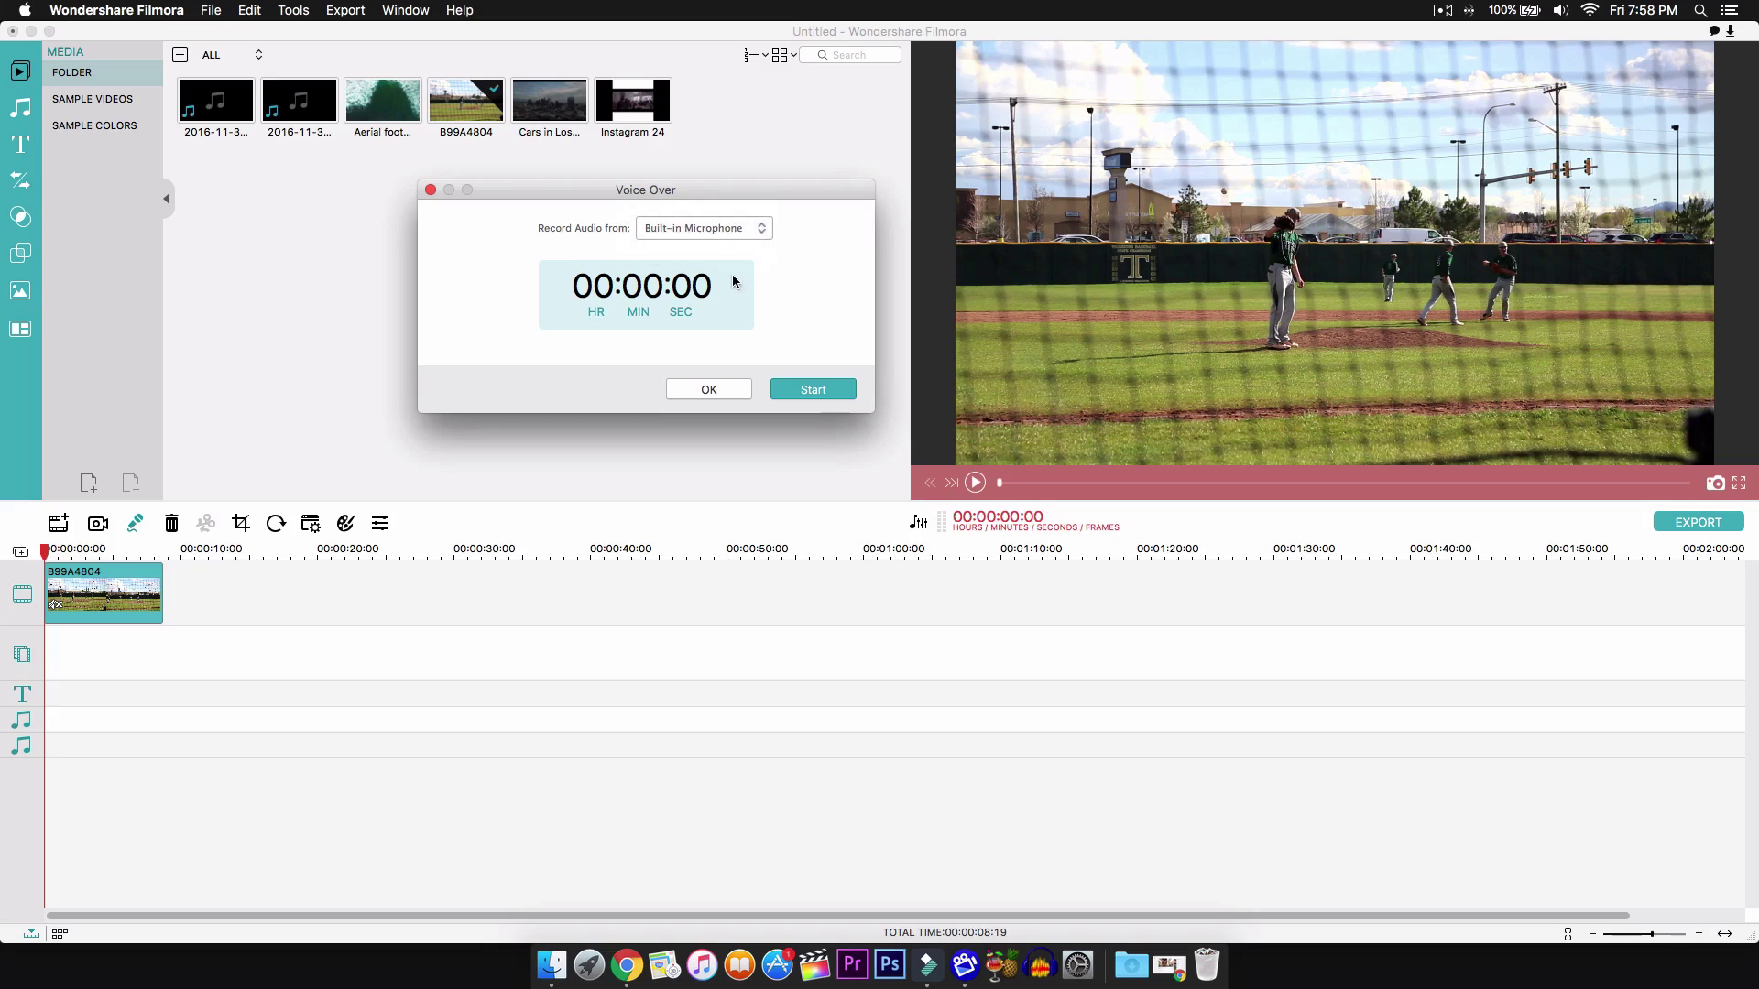
left_click_drag(608, 192, 587, 212)
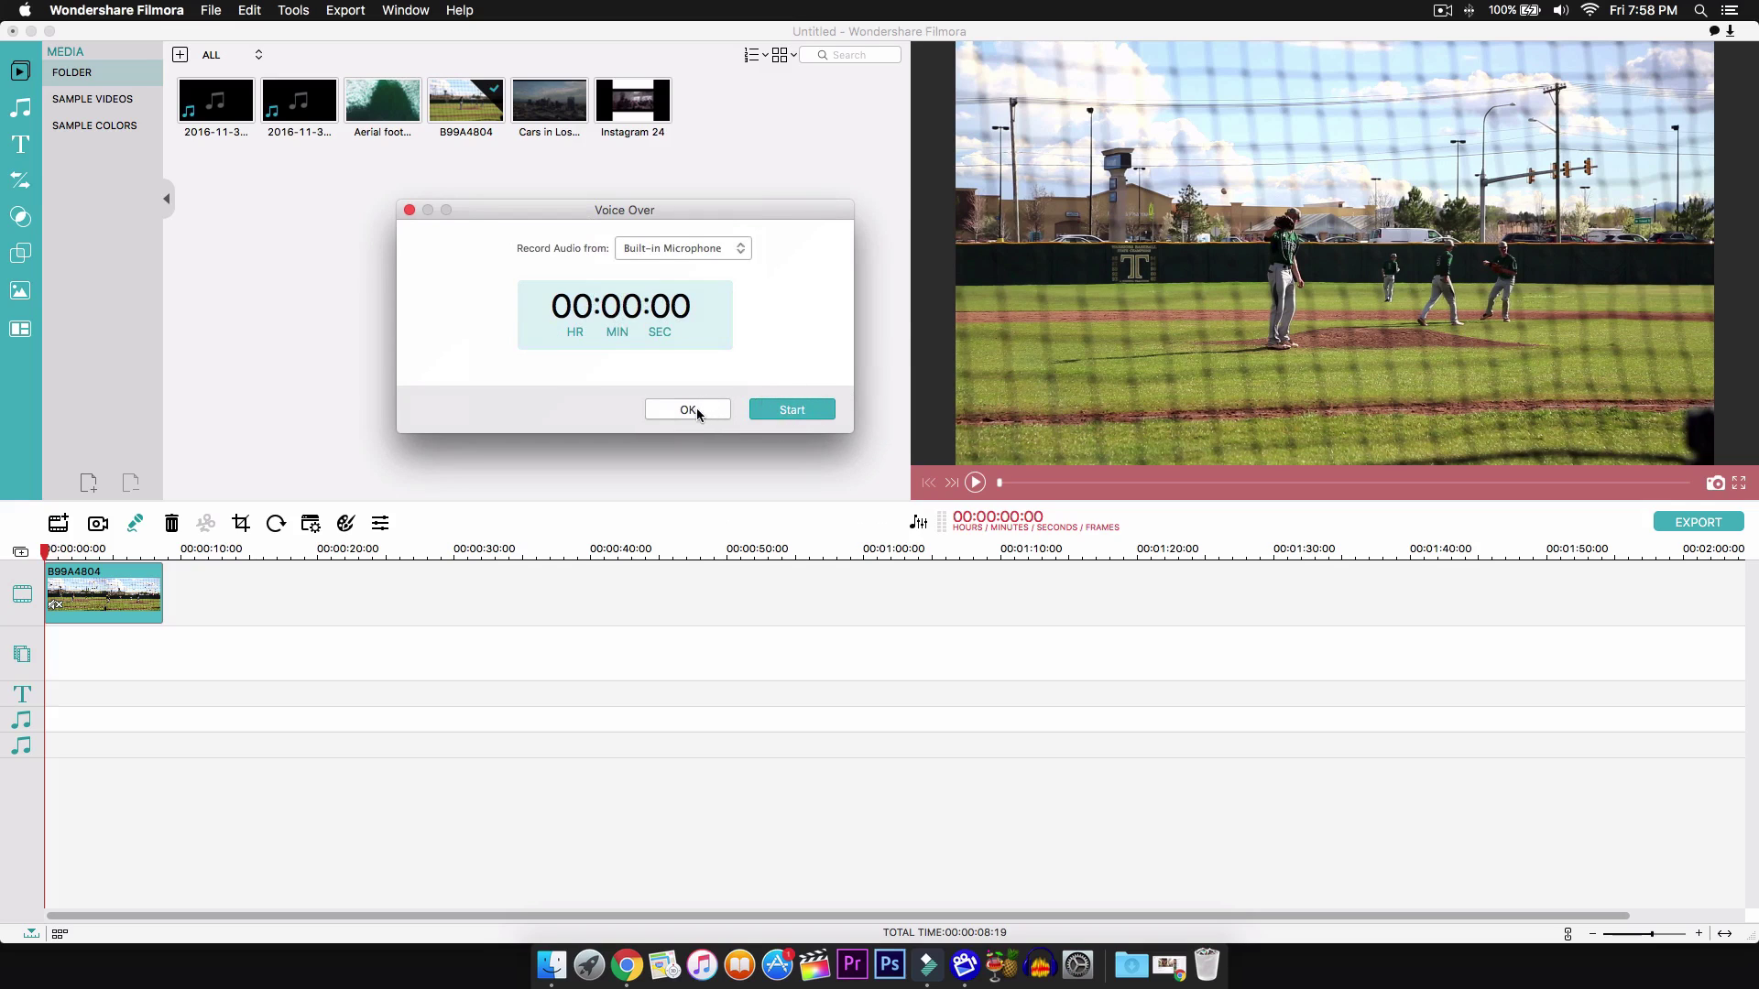
Record the voiceover, stop it, and close the recorder so the clip lands below the baseball clip.
left_click(791, 410)
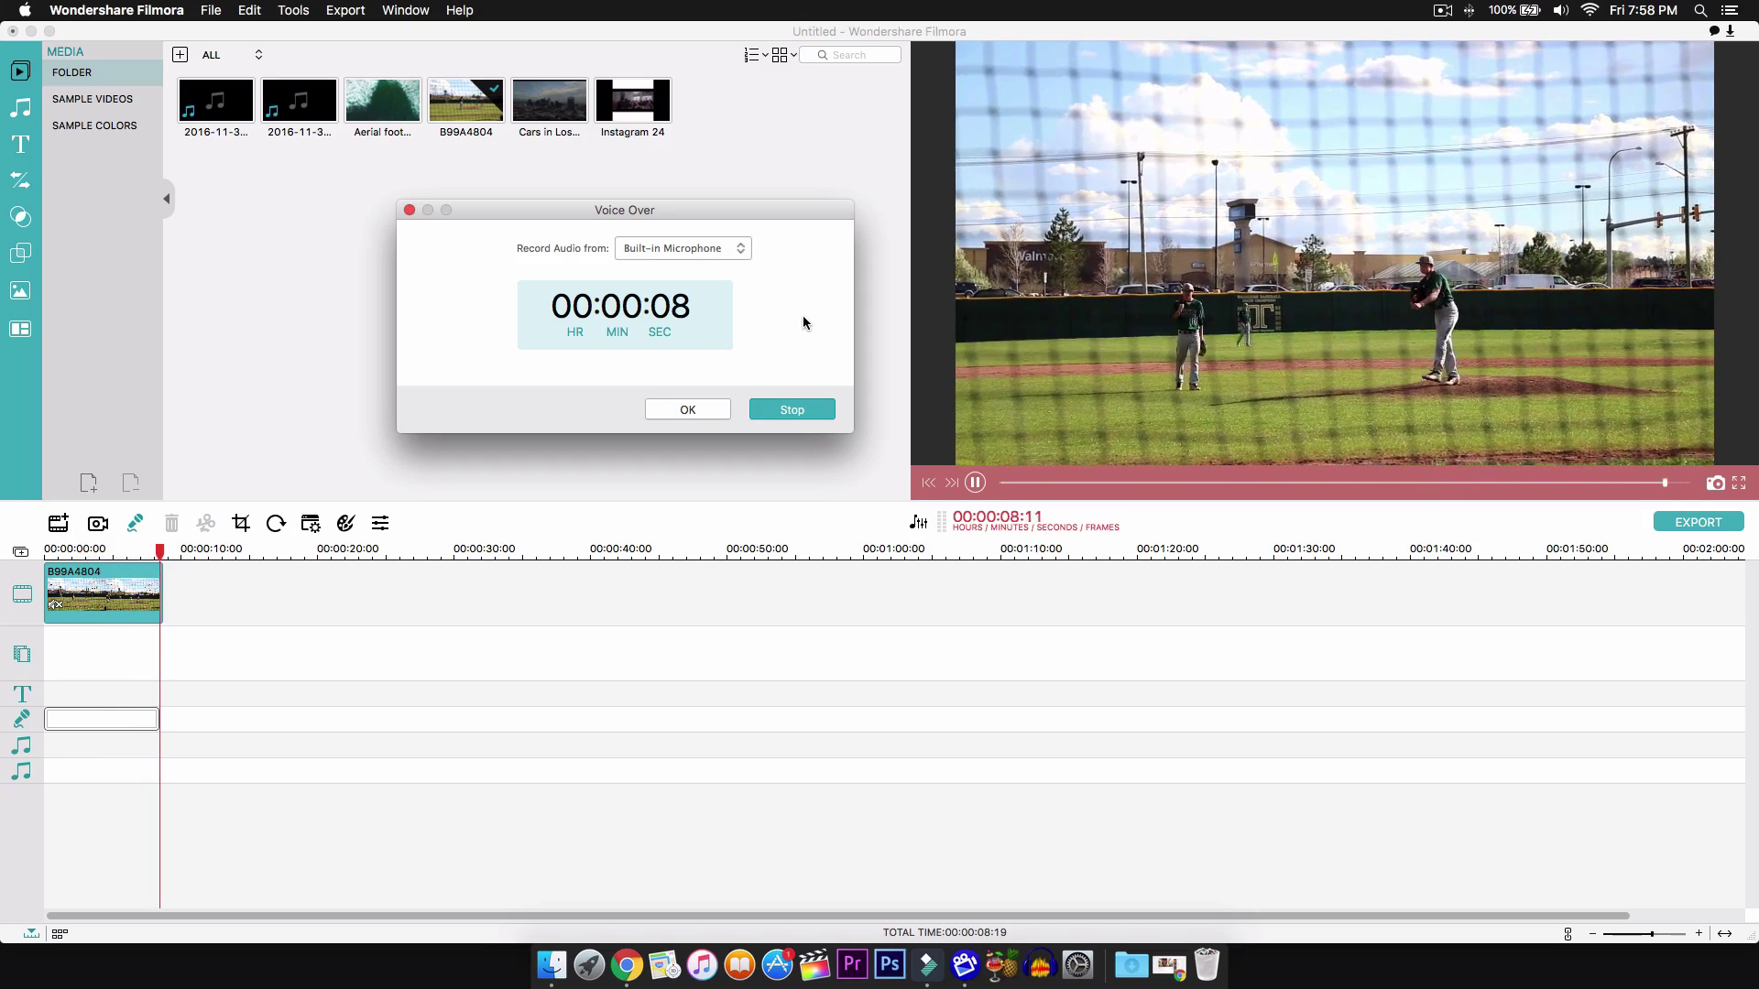
left_click(793, 408)
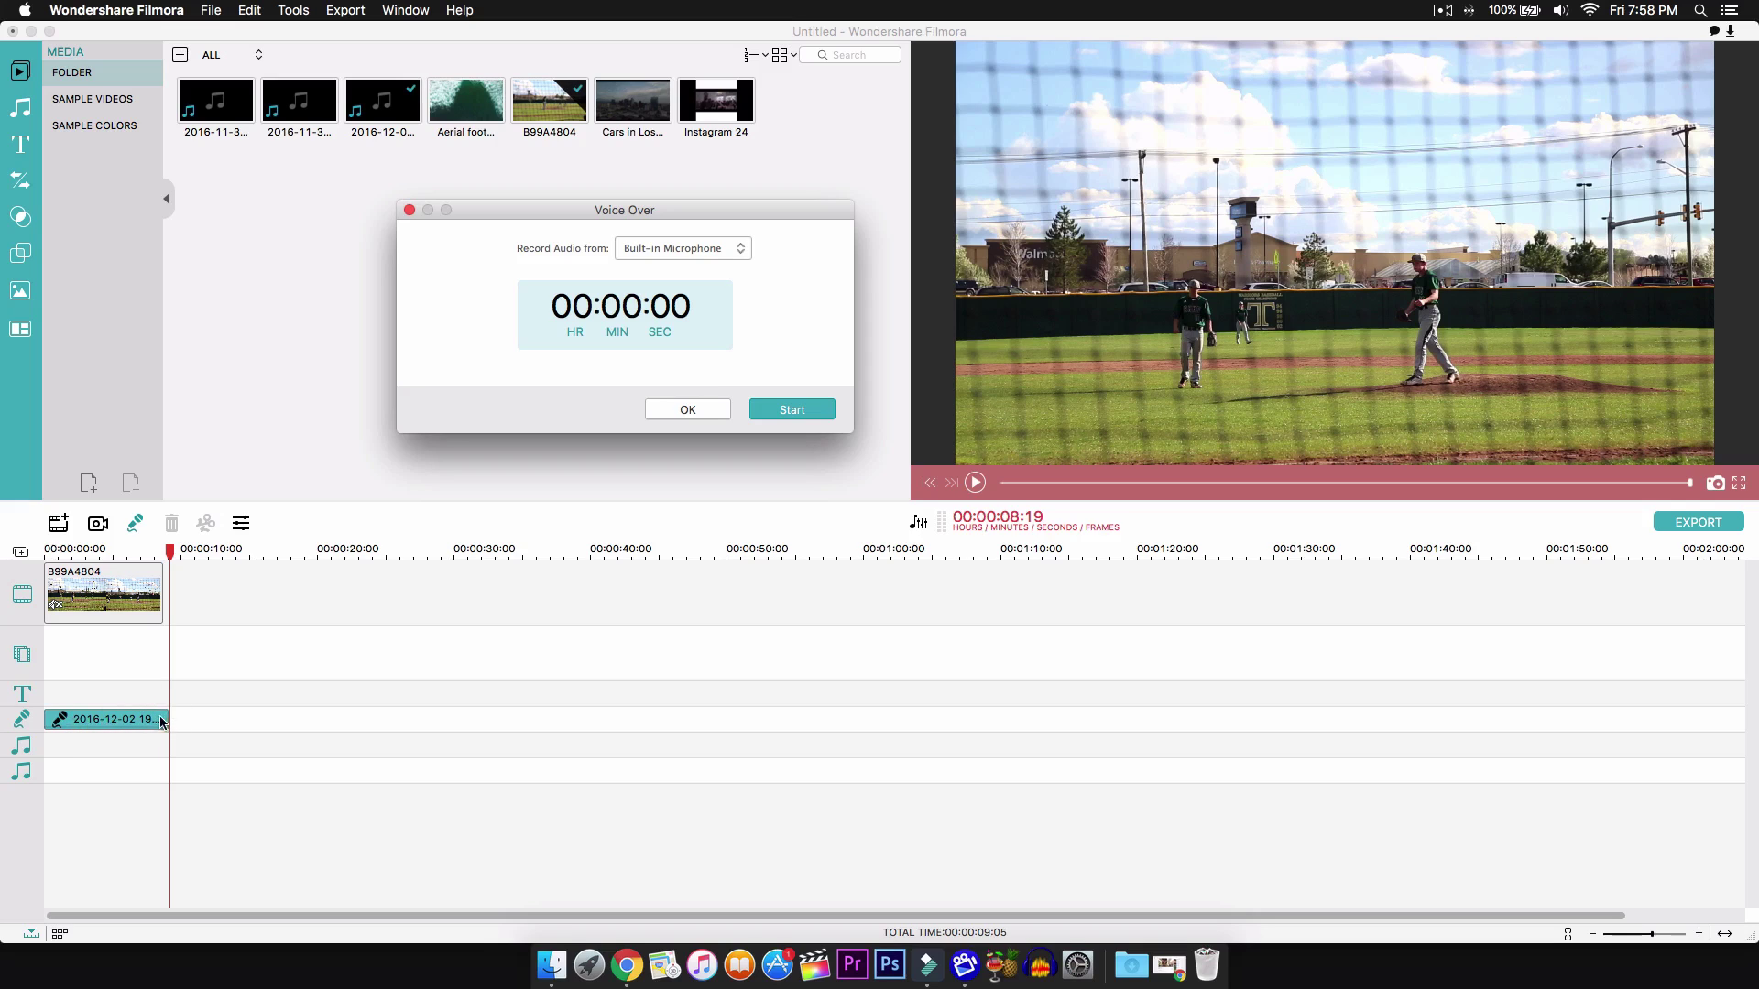
left_click_drag(613, 209, 578, 189)
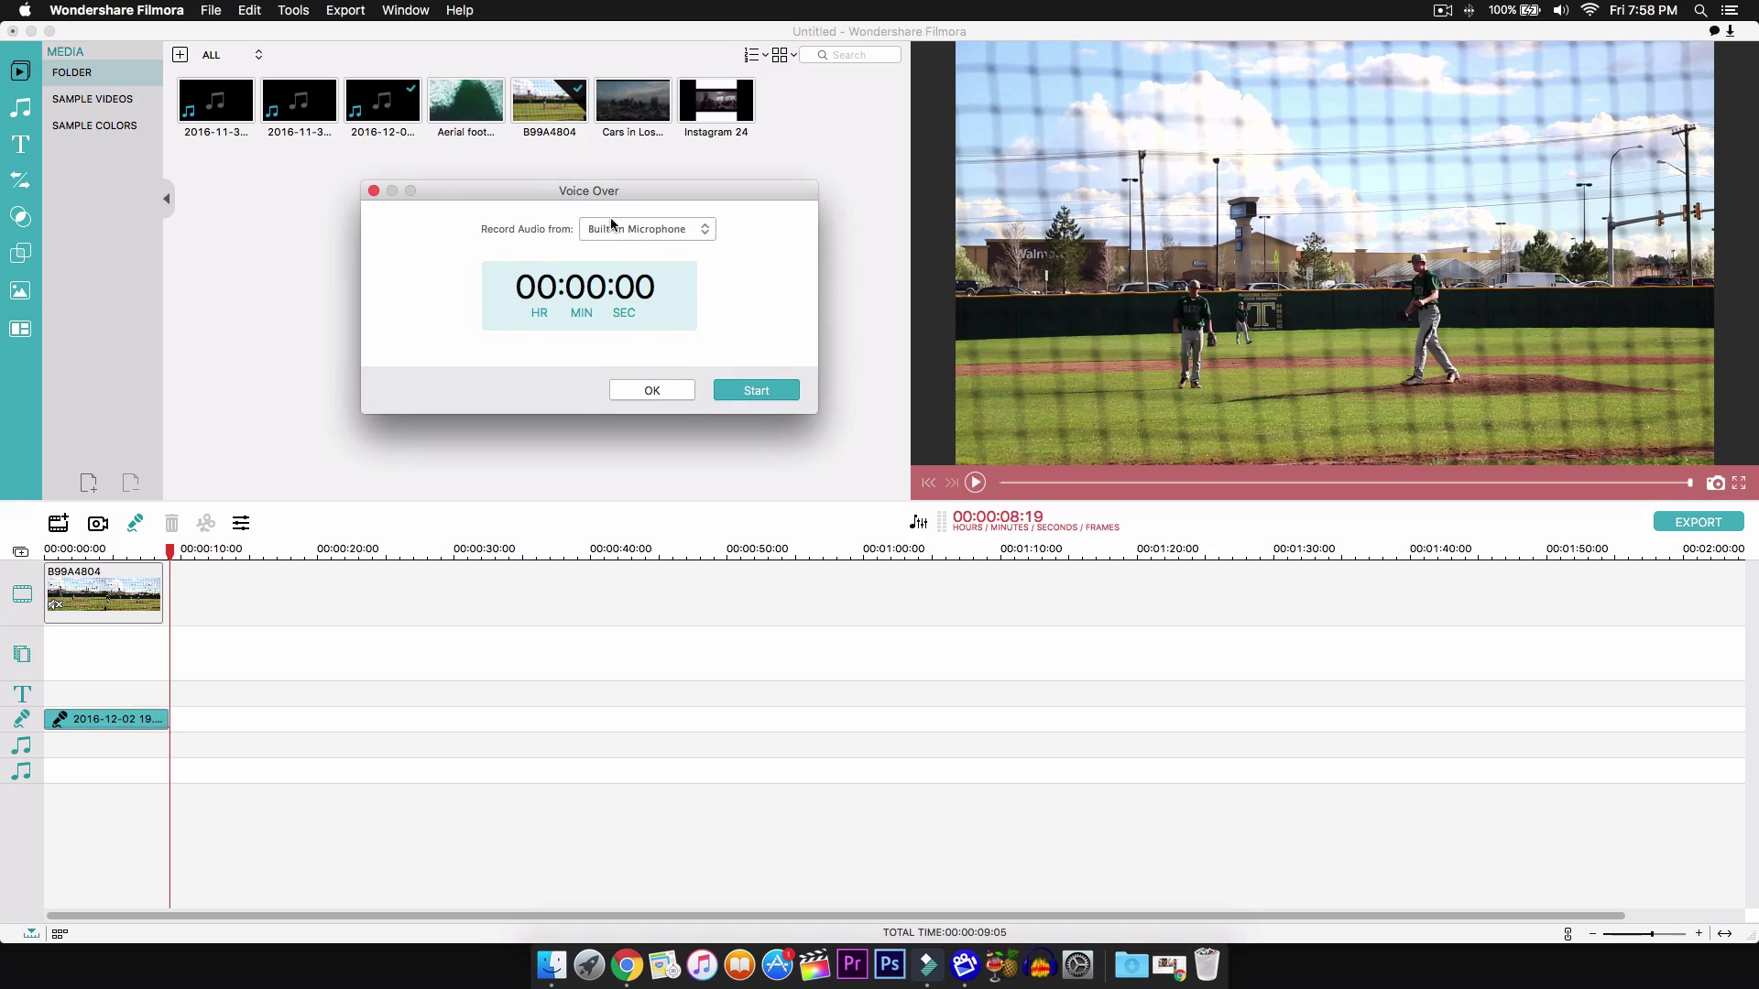
left_click(651, 390)
Preview the edit with the voiceover, then pause and rewind the playhead to 00:00:00:00.
left_click(176, 628)
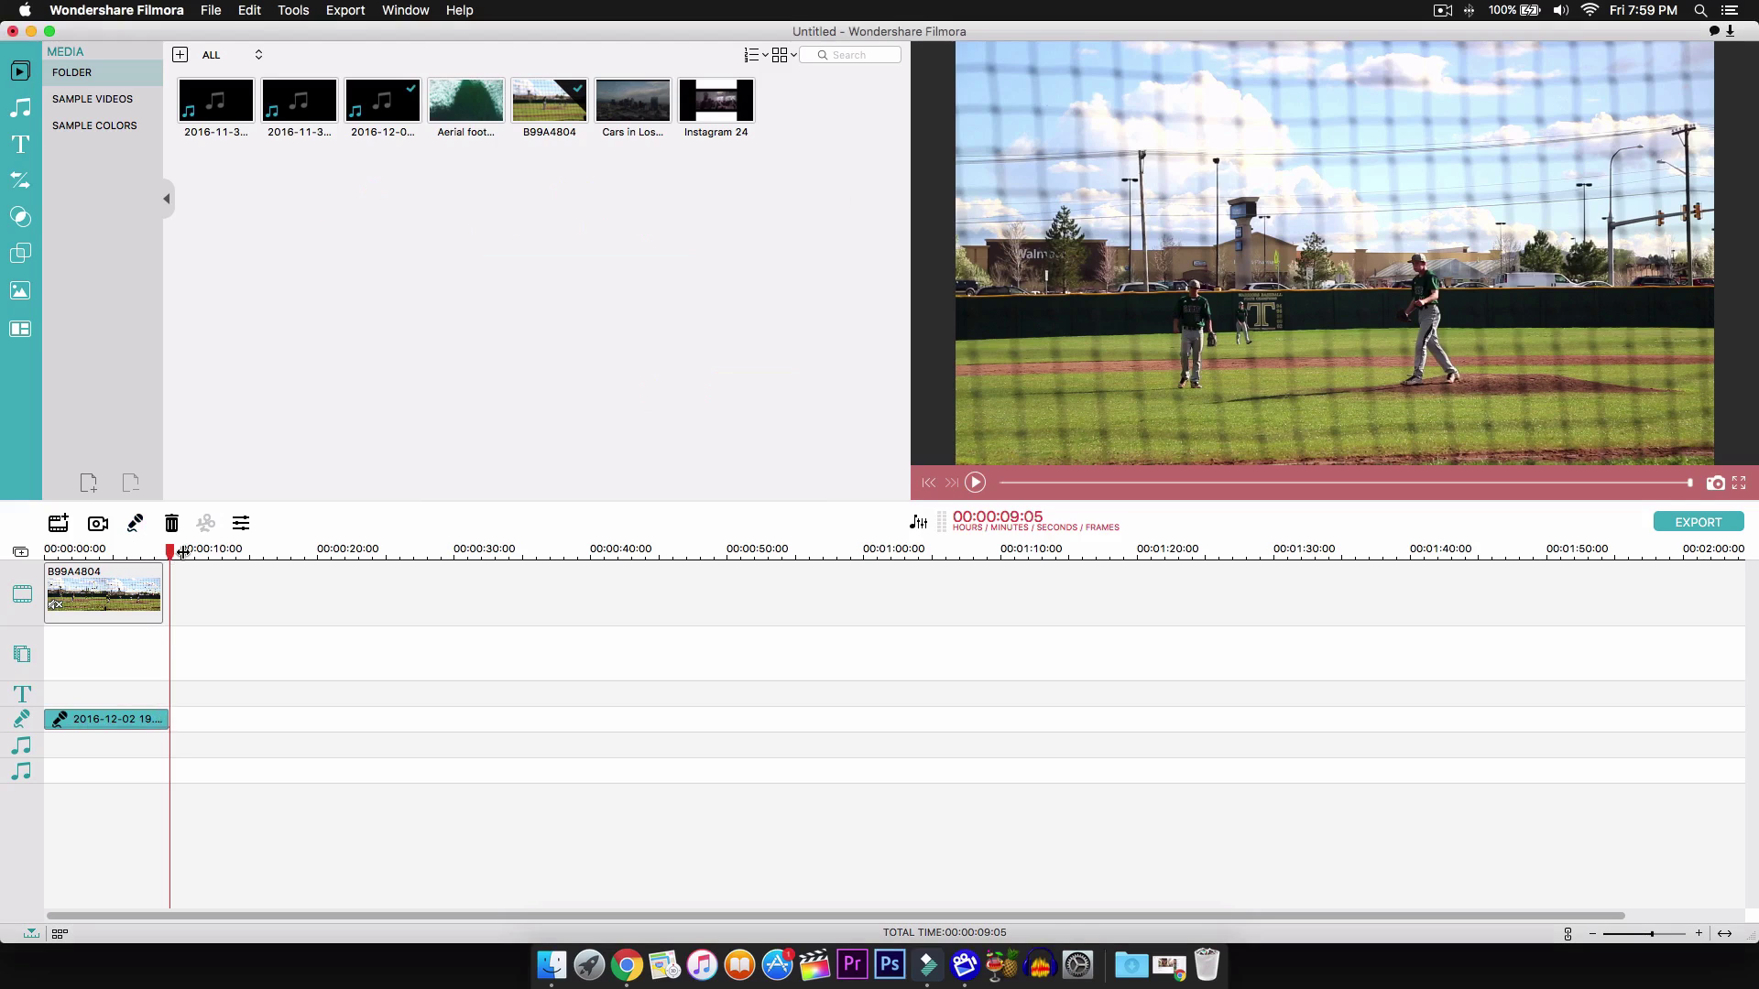
left_click_drag(174, 551, 26, 556)
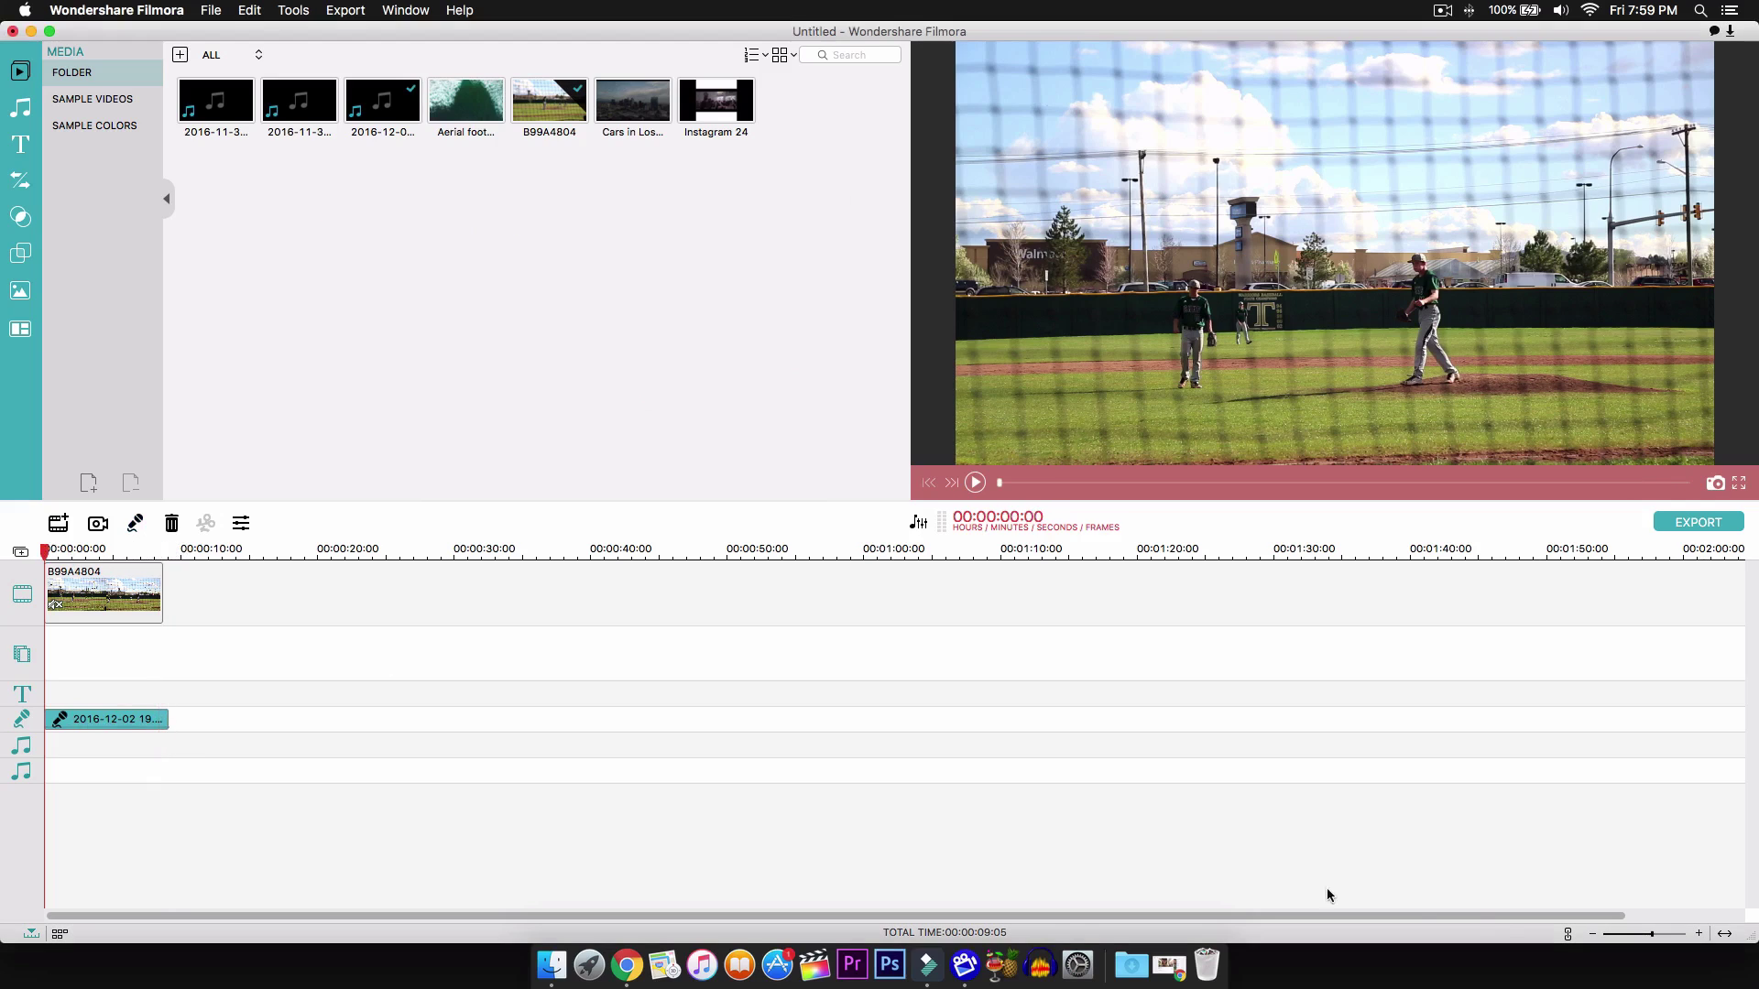
left_click_drag(1651, 933, 1662, 934)
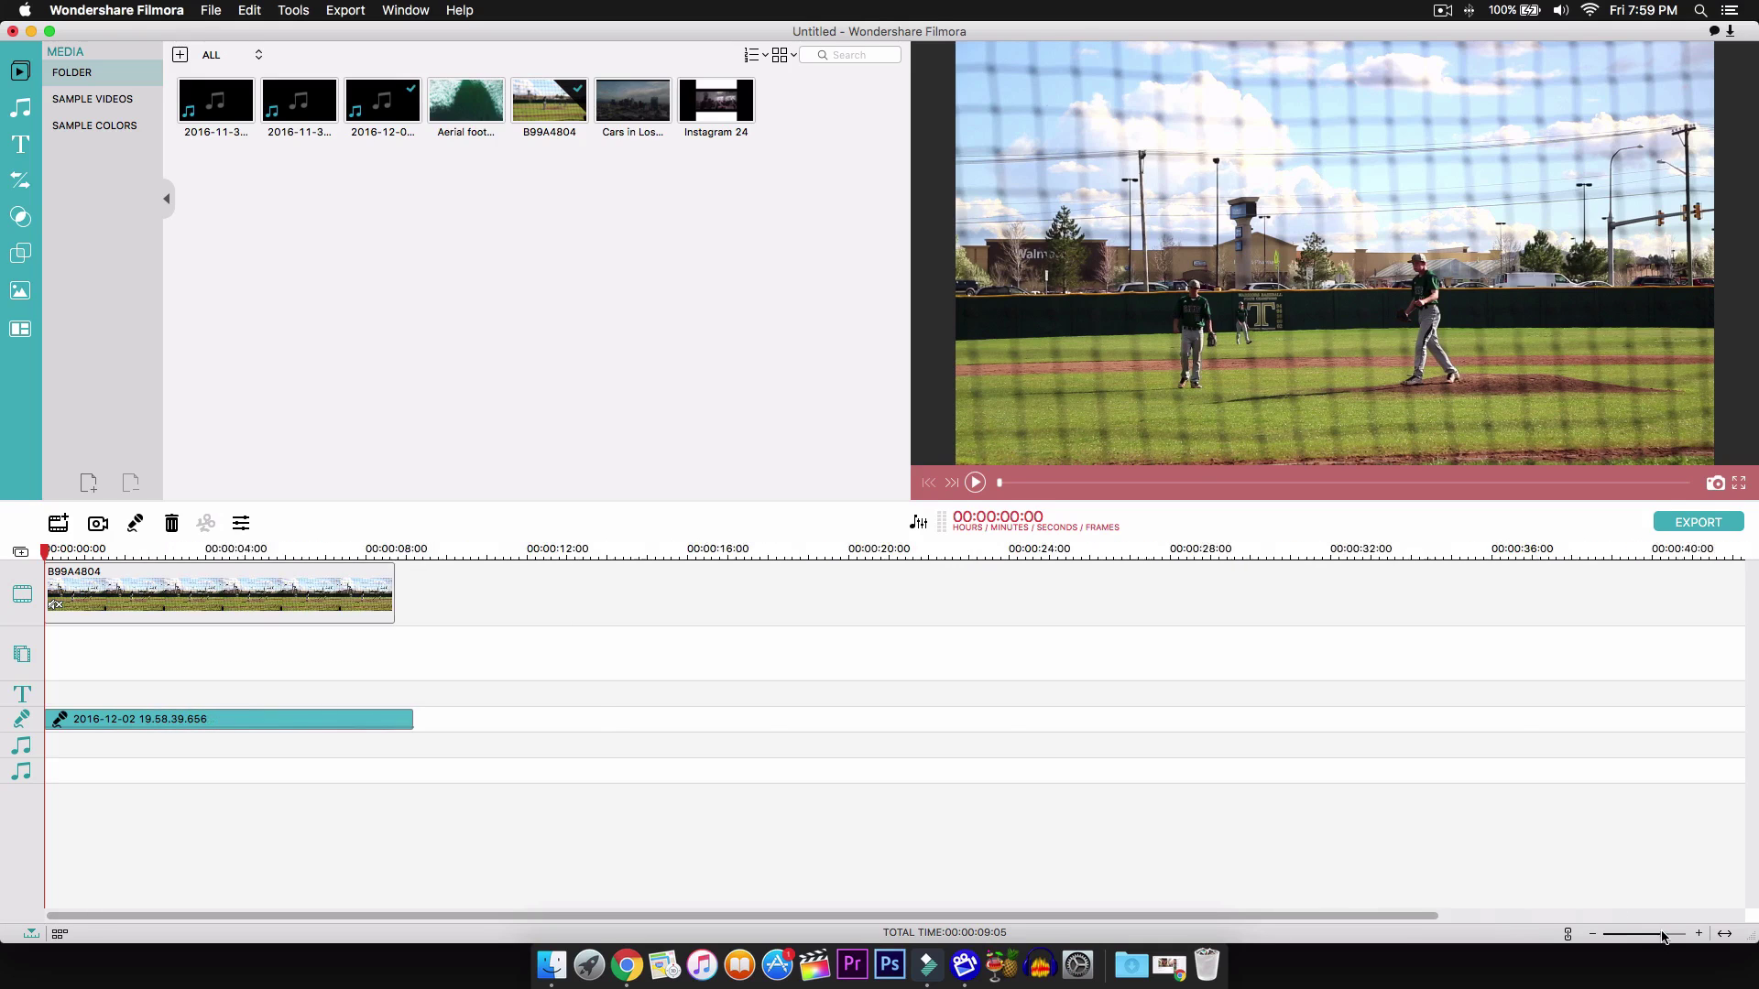
scroll(57, 556, "up", 2)
left_click(975, 483)
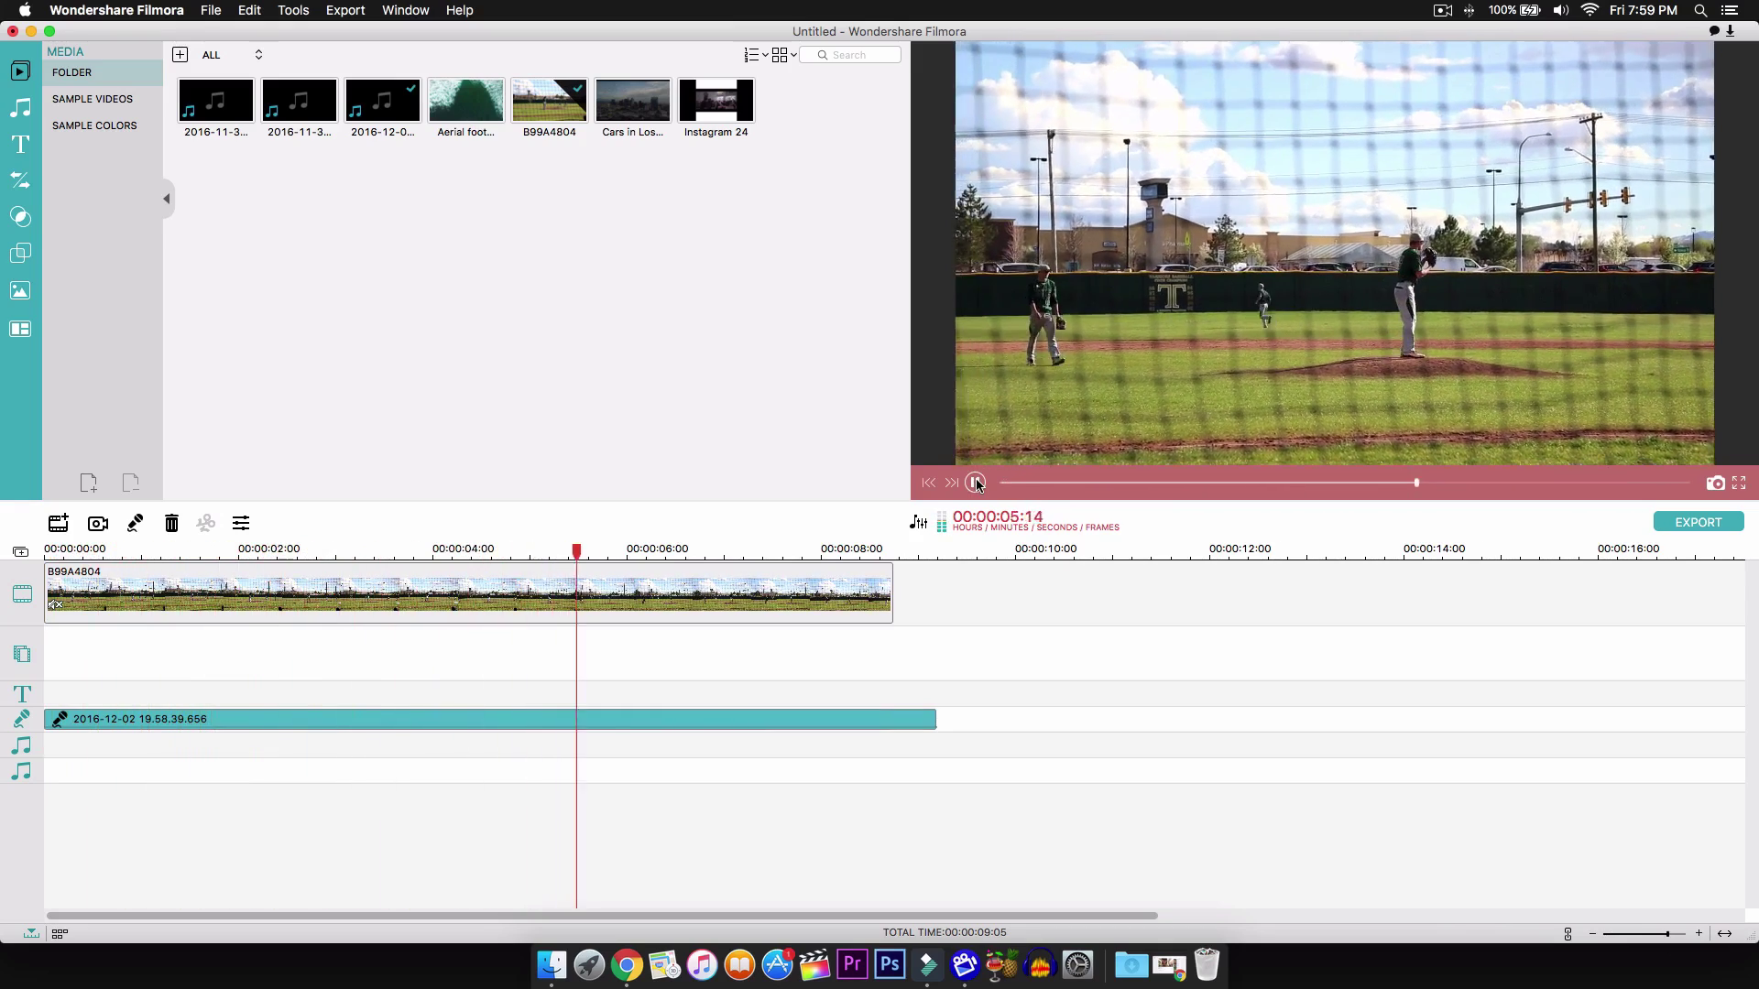
key("space")
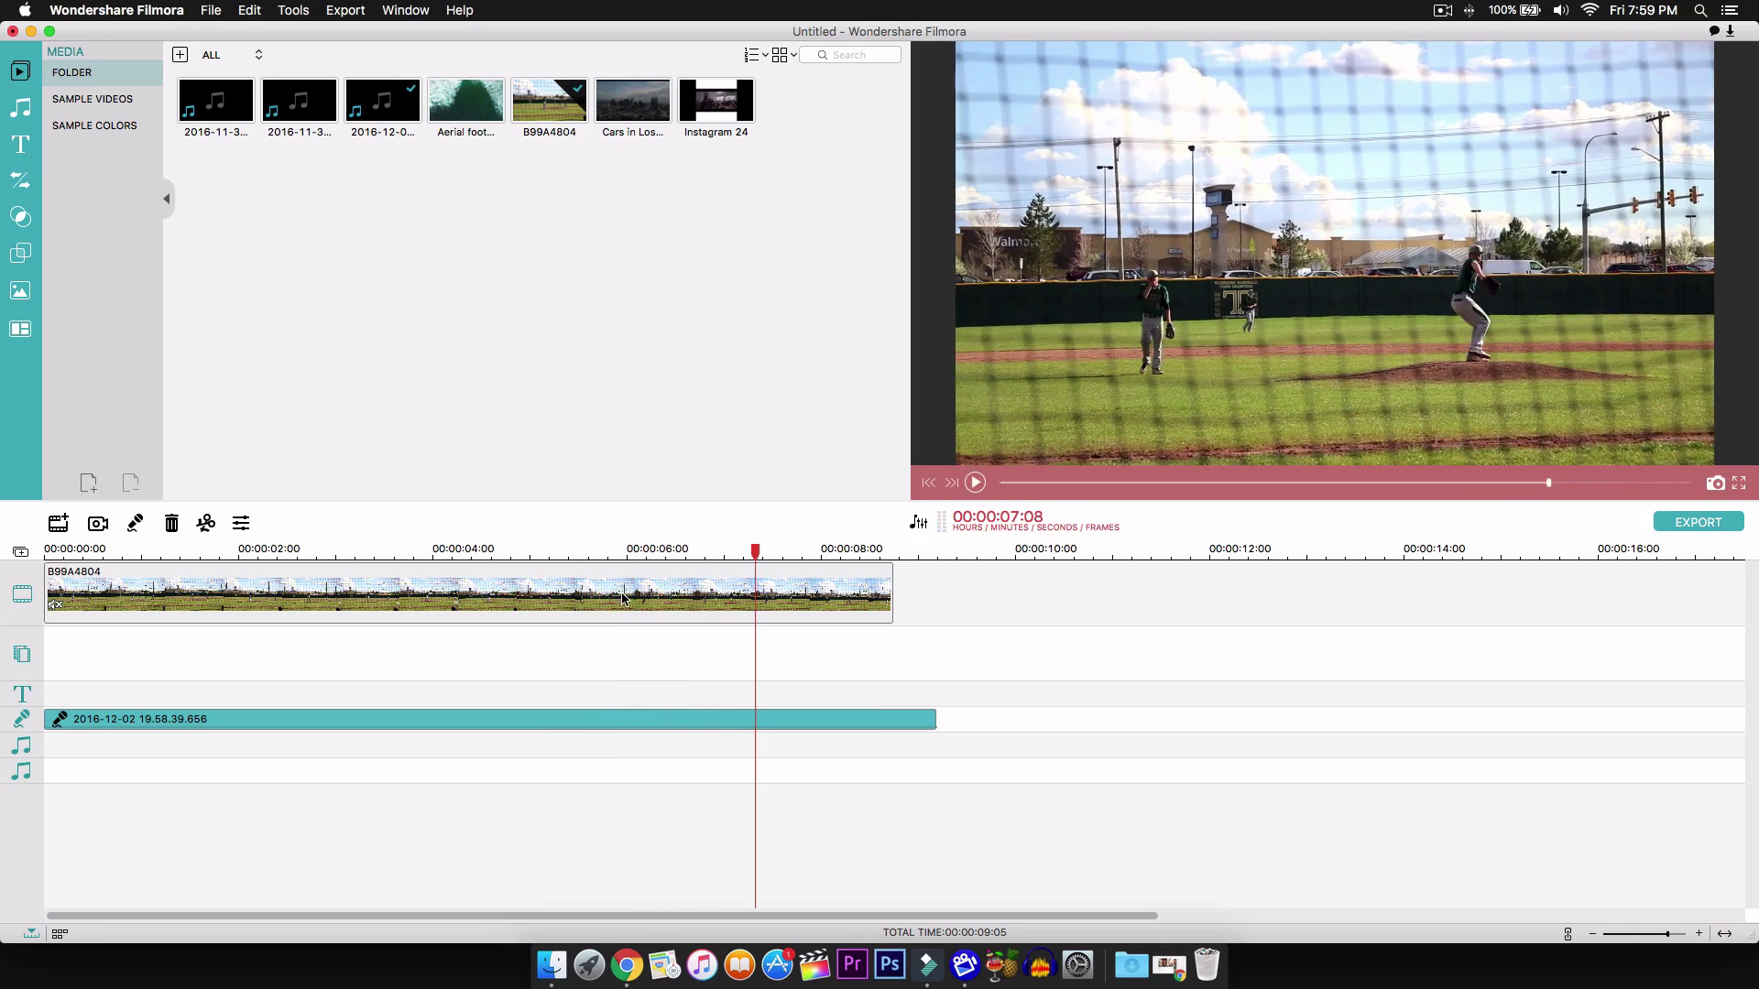
left_click_drag(755, 551, 44, 555)
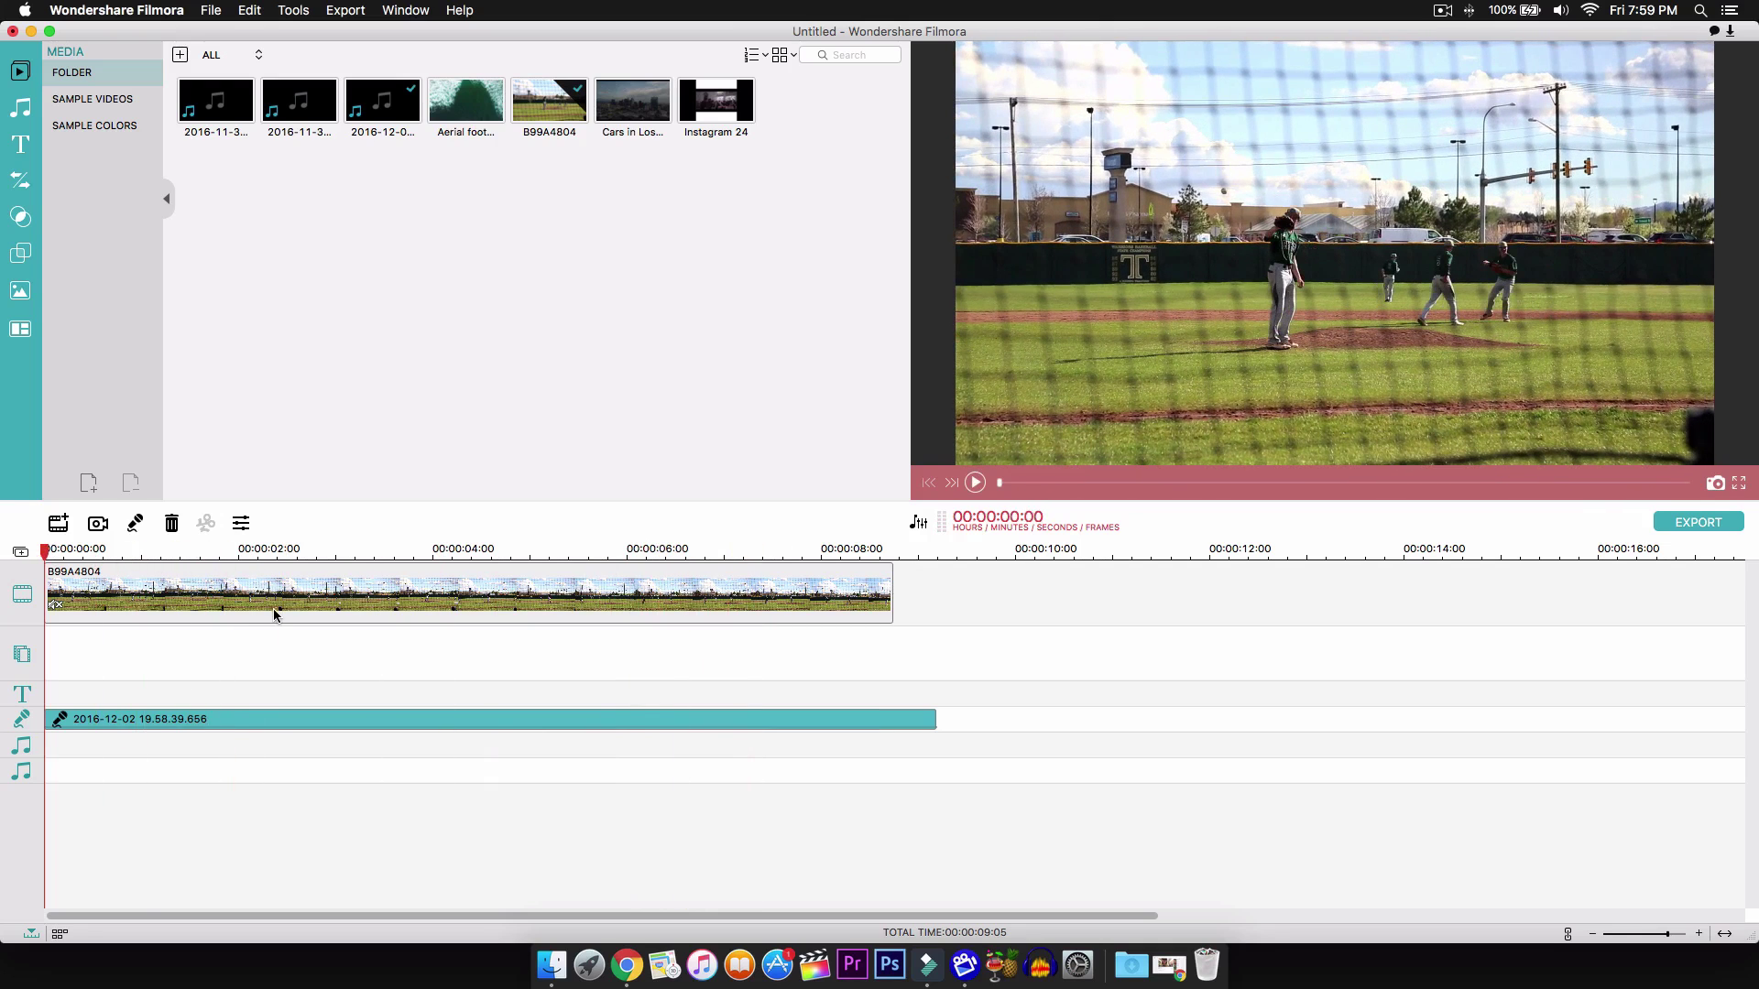
In the voiceover's audio Inspector, set Pitch 3, Fade In and Fade Out 1.4s, and Volume 107.
right_click(262, 719)
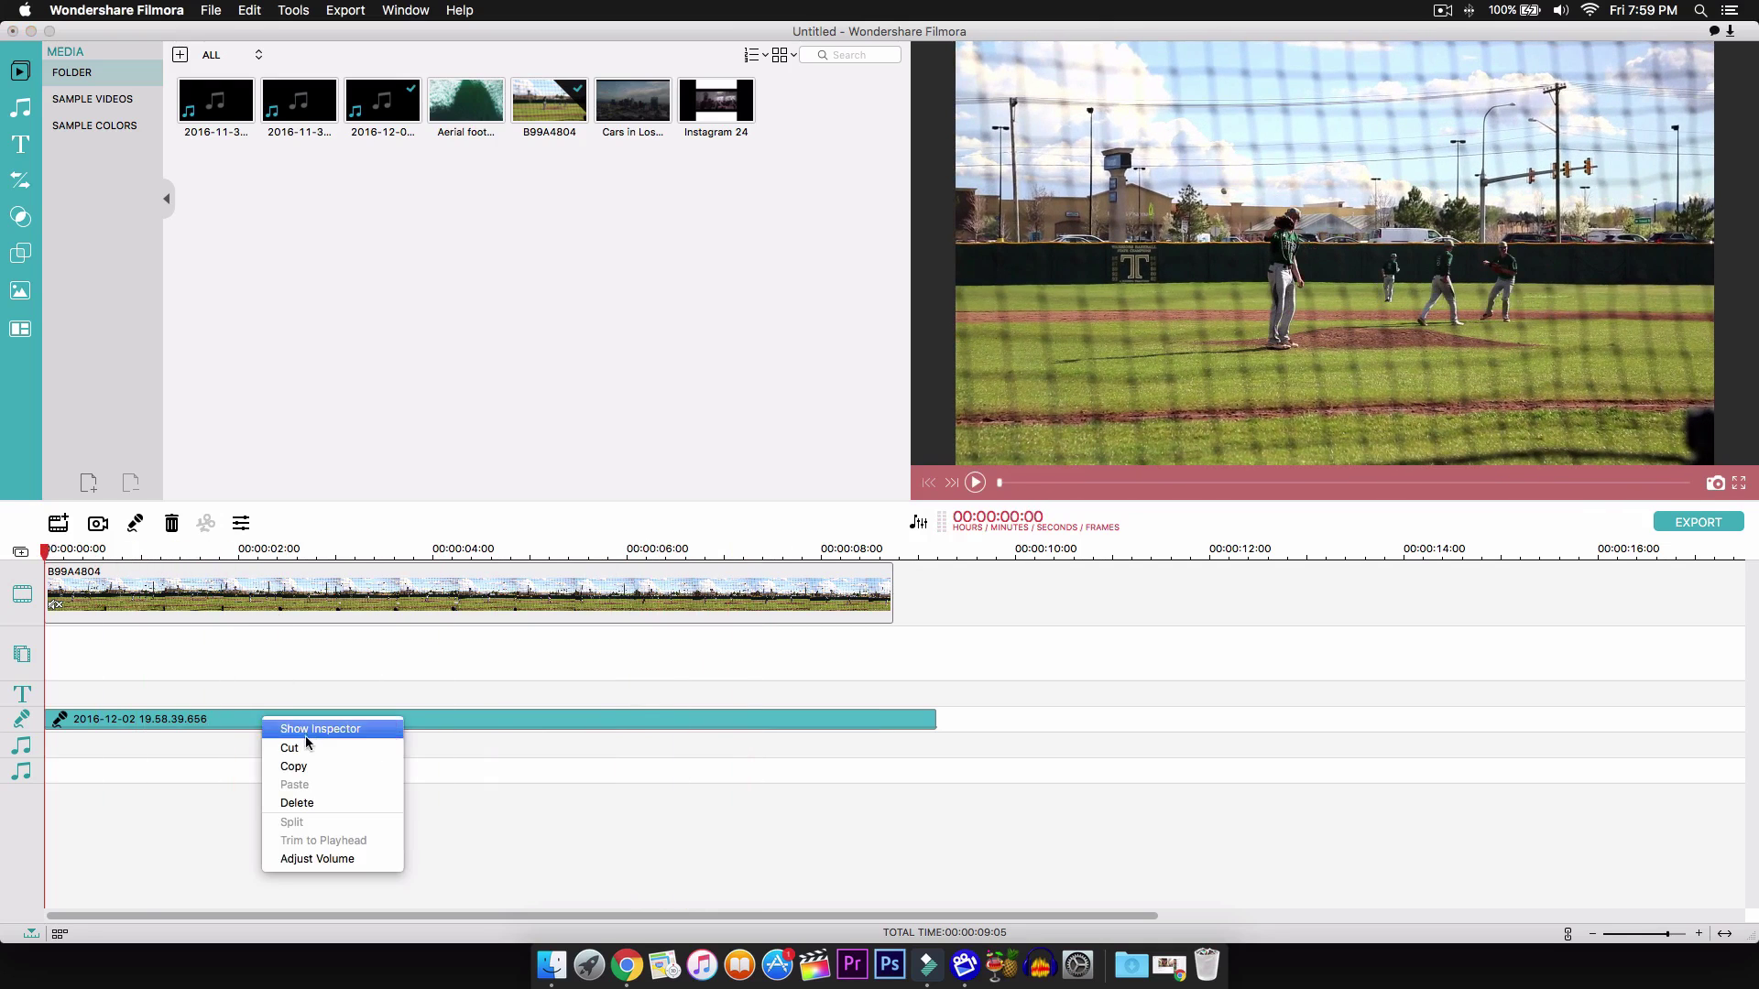
left_click(322, 730)
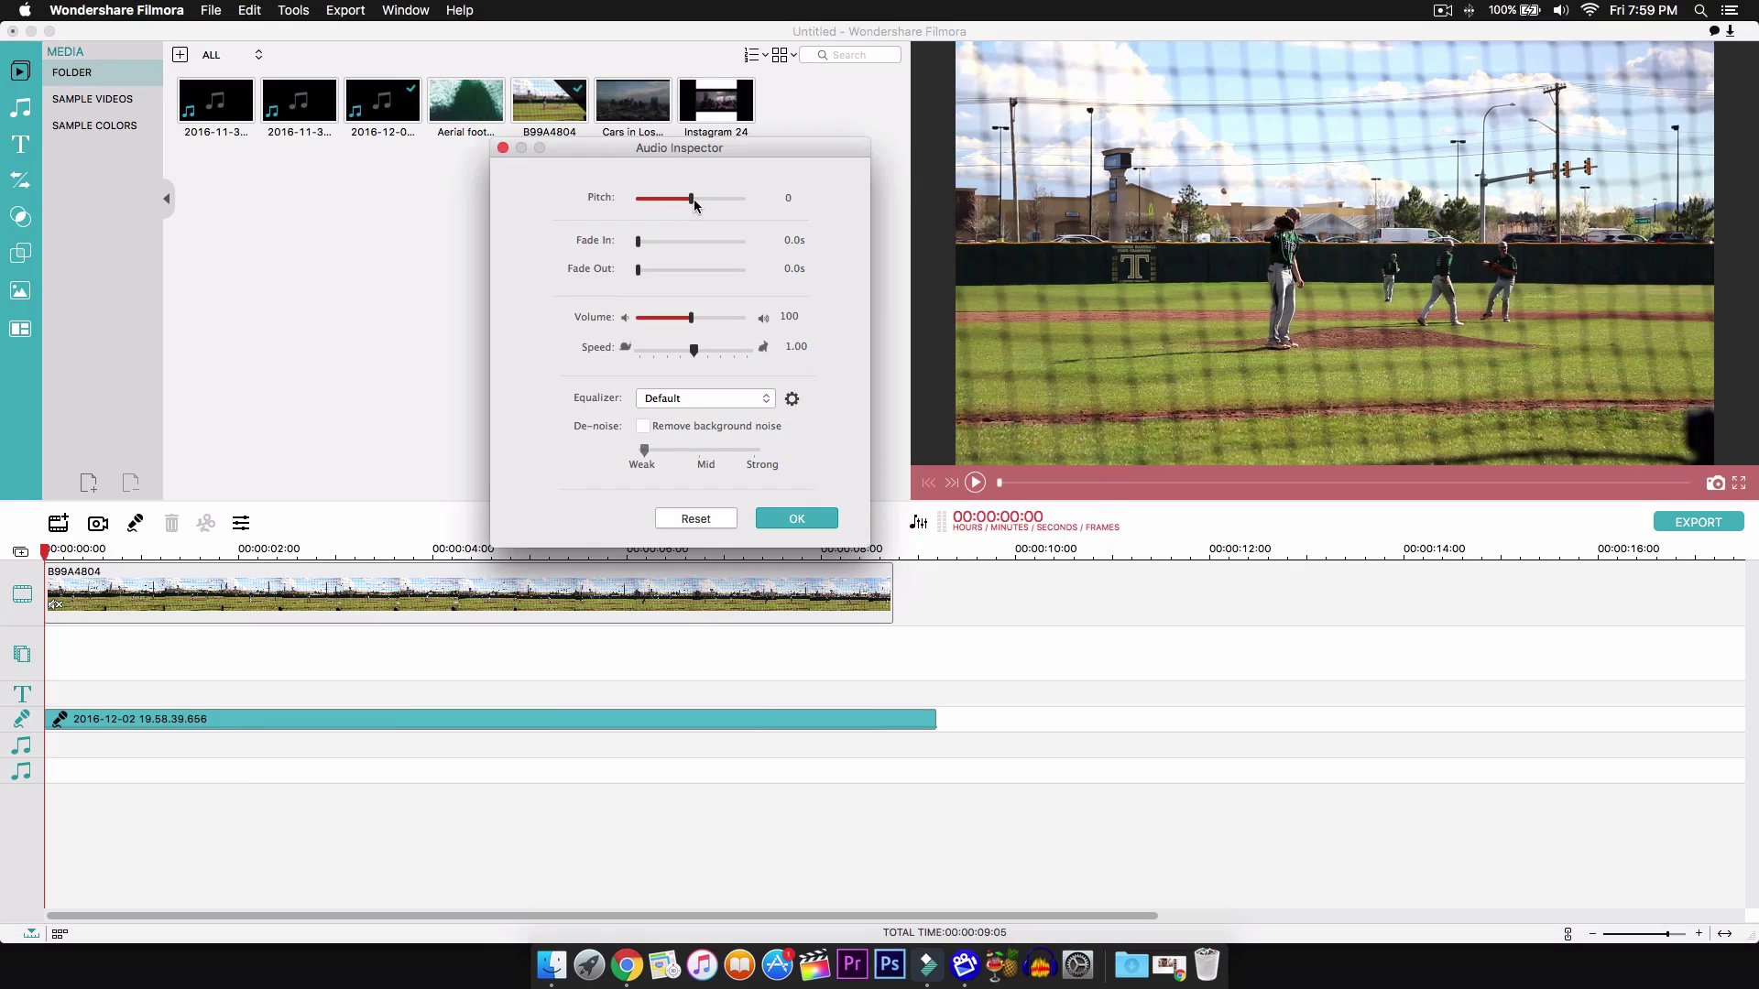
mouse_move(691, 200)
left_mouse_down()
mouse_move(675, 201)
mouse_move(709, 203)
left_mouse_up()
left_click_drag(639, 246, 670, 243)
left_click_drag(670, 243, 669, 243)
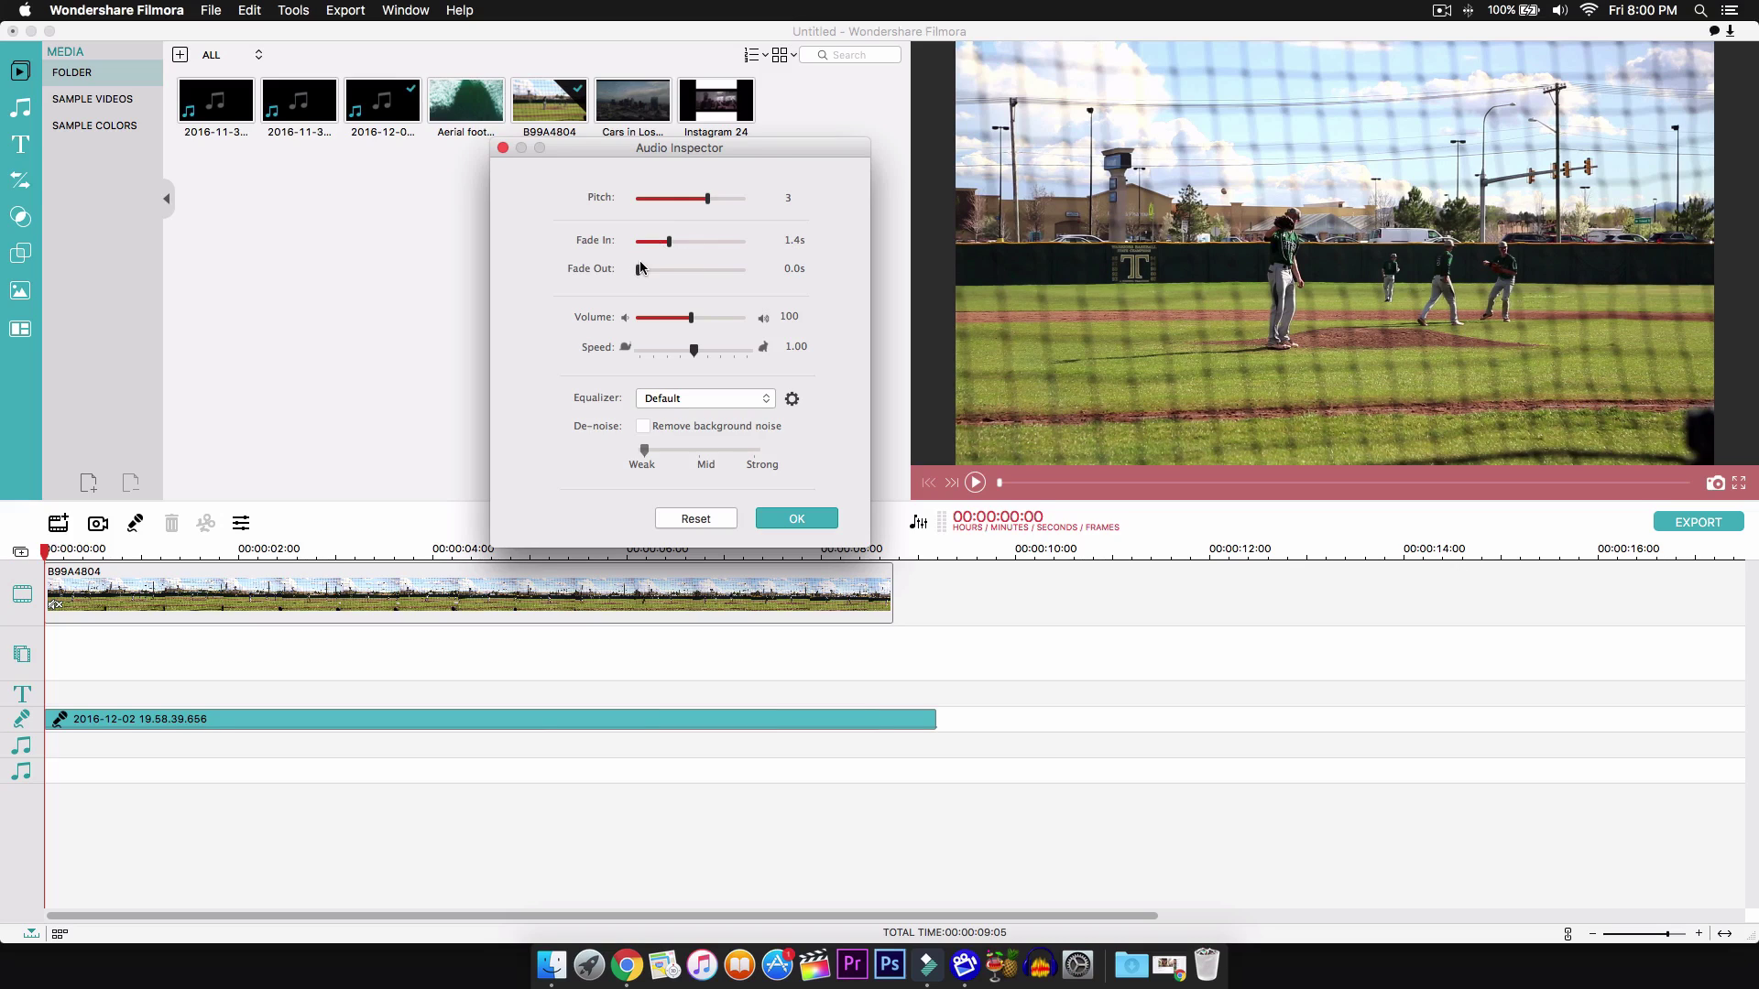
left_click_drag(638, 270, 665, 270)
left_click_drag(694, 324, 695, 325)
Save a Custom equalizer based on Acoustic, with 63 Hz at 0.65 and 500 Hz cut to -12.62.
left_click(731, 397)
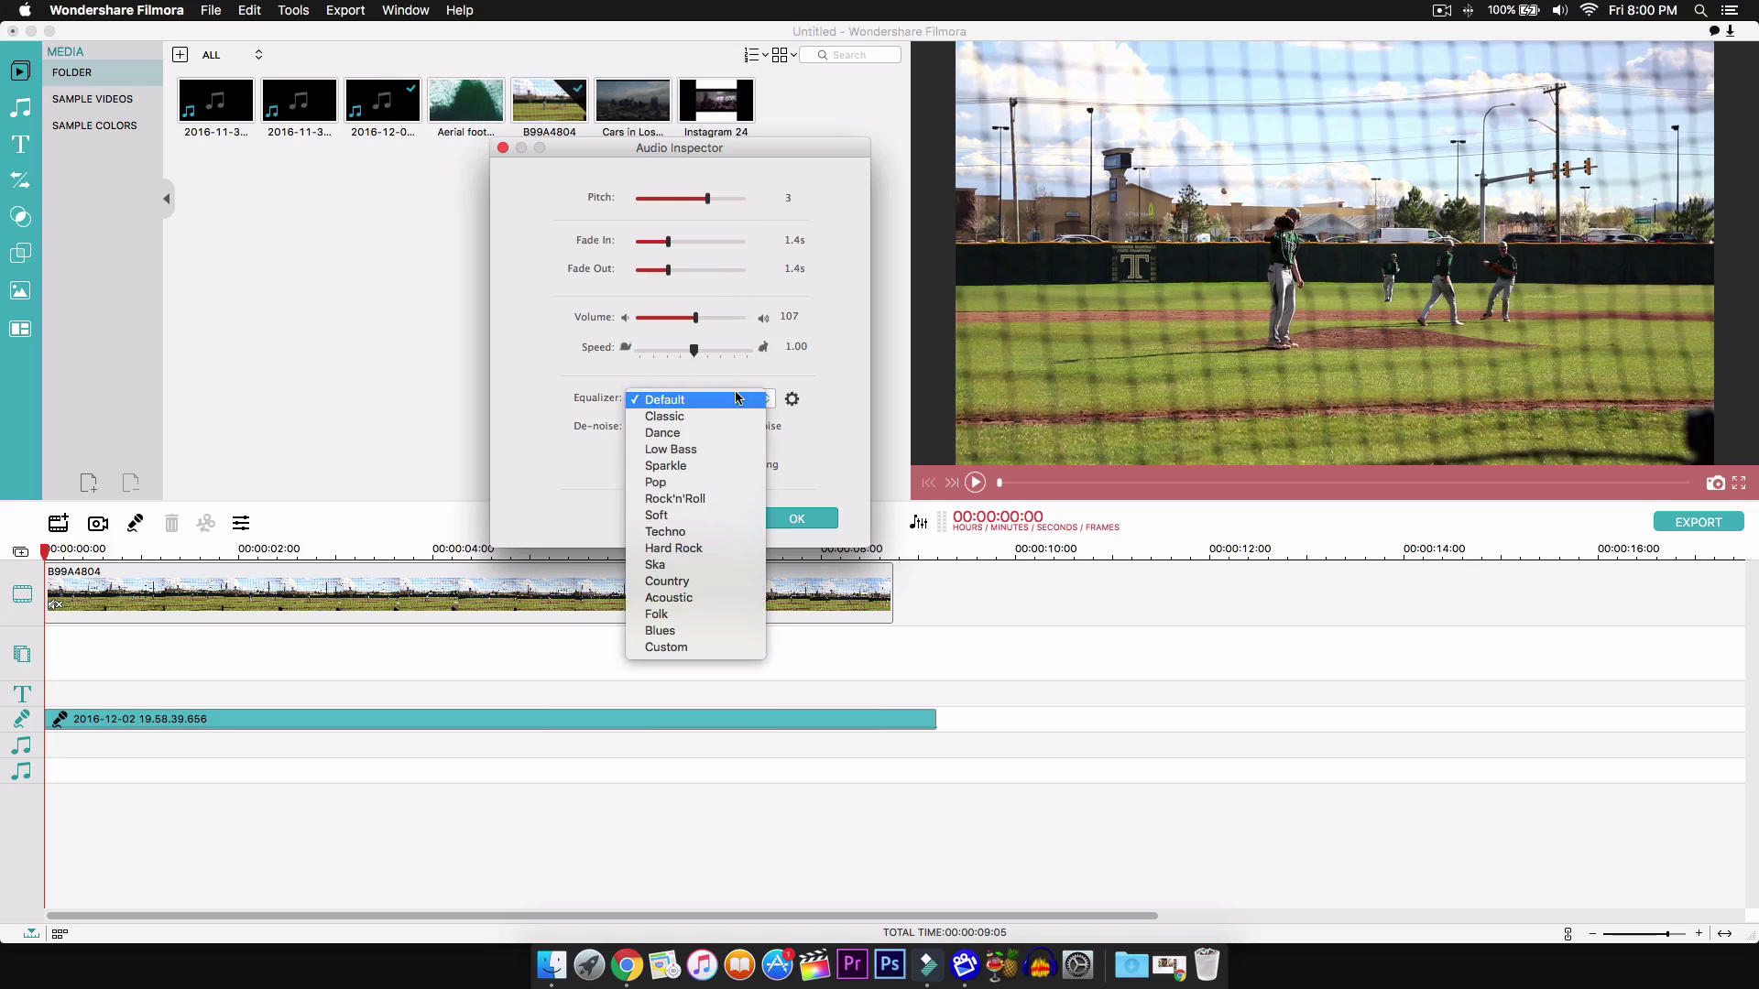
left_click(696, 432)
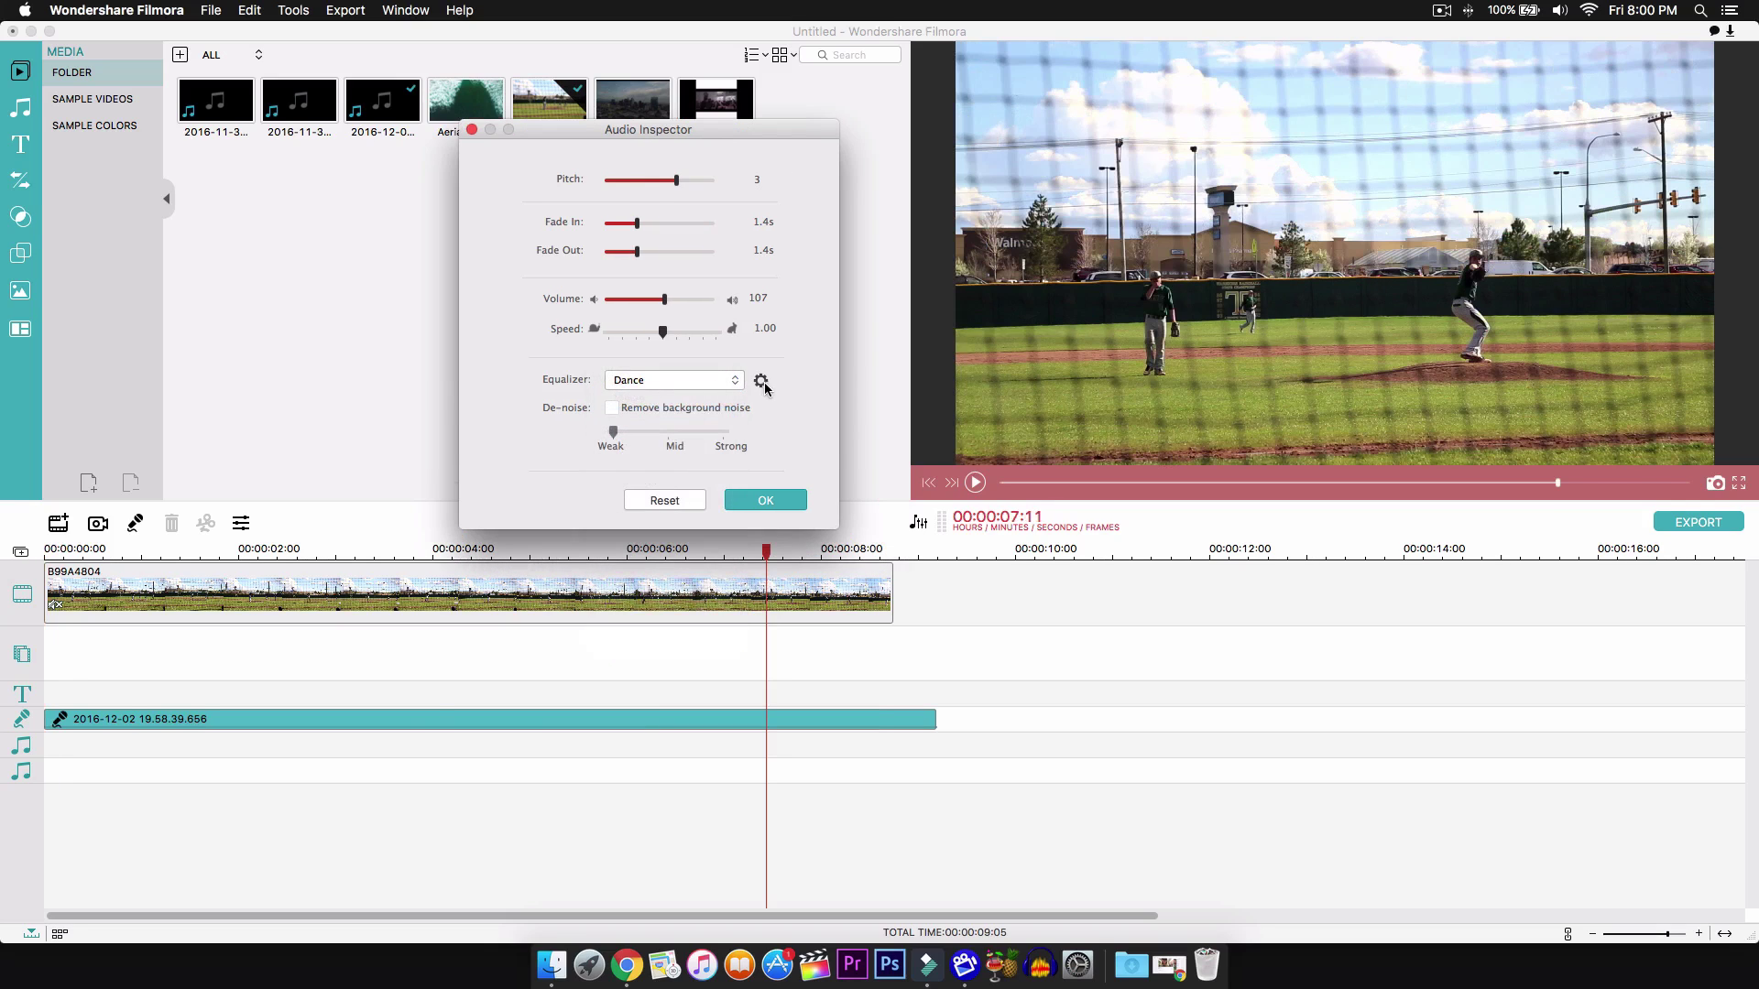
left_click(761, 380)
mouse_move(764, 401)
left_mouse_down()
mouse_move(729, 443)
mouse_move(769, 422)
mouse_move(750, 430)
left_mouse_up()
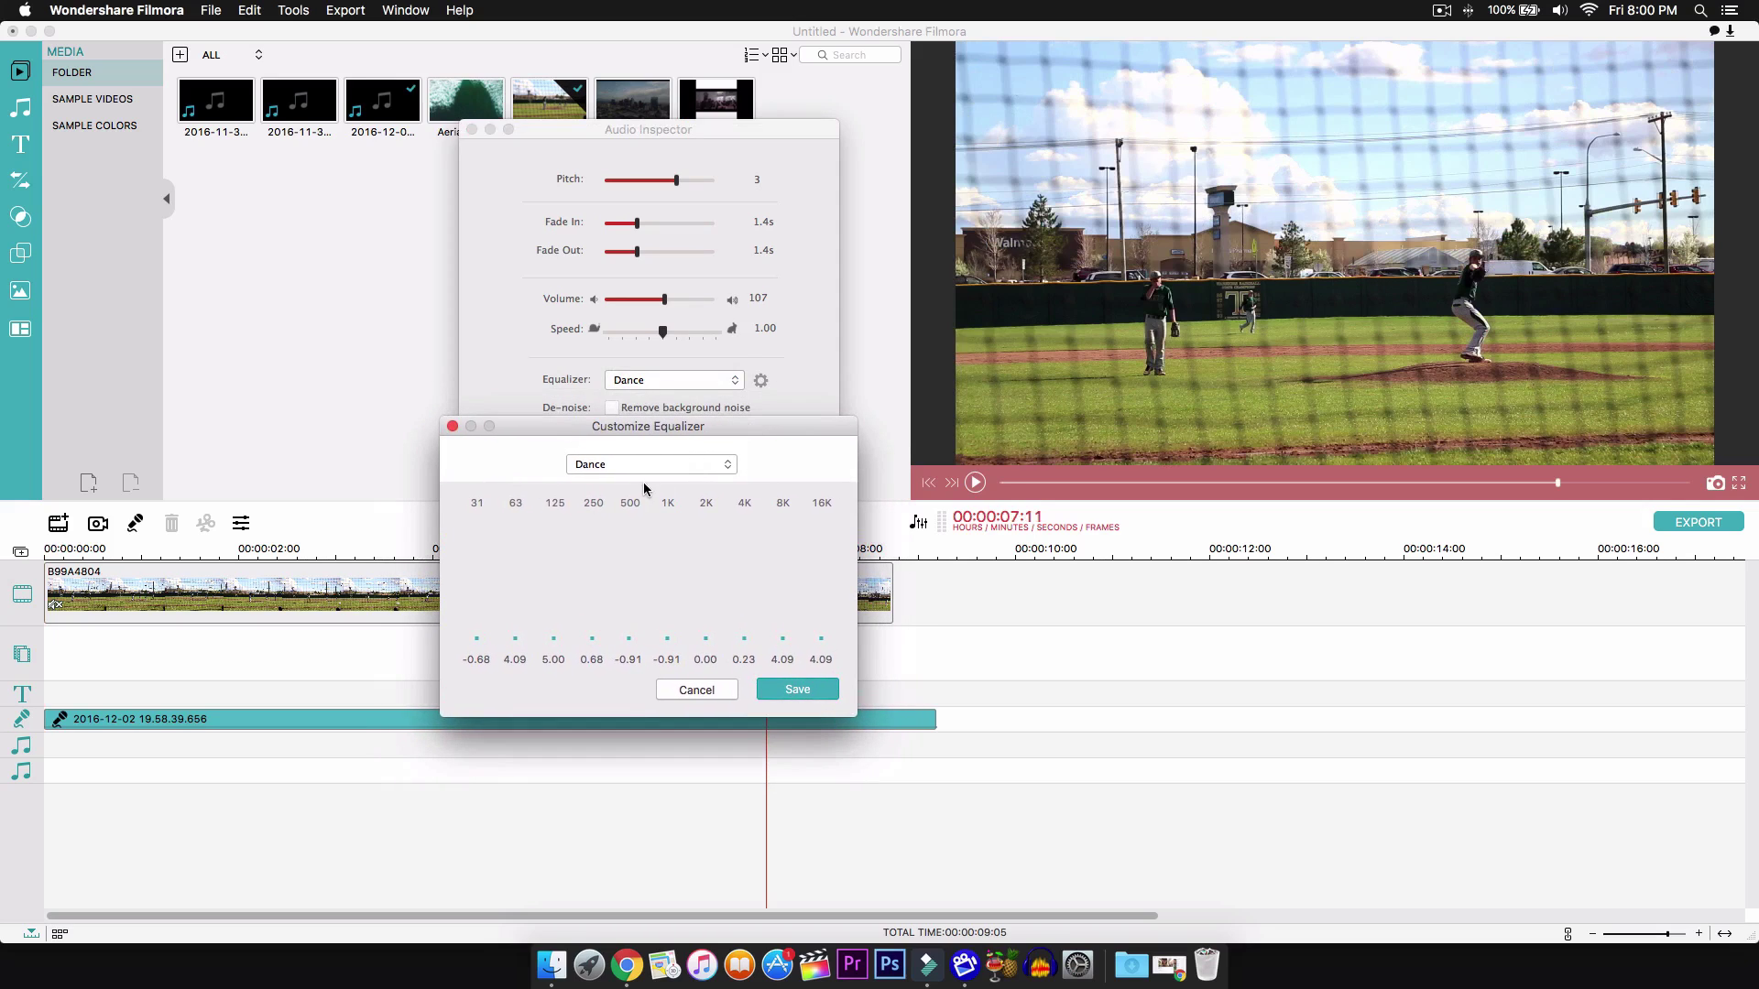
left_click(634, 465)
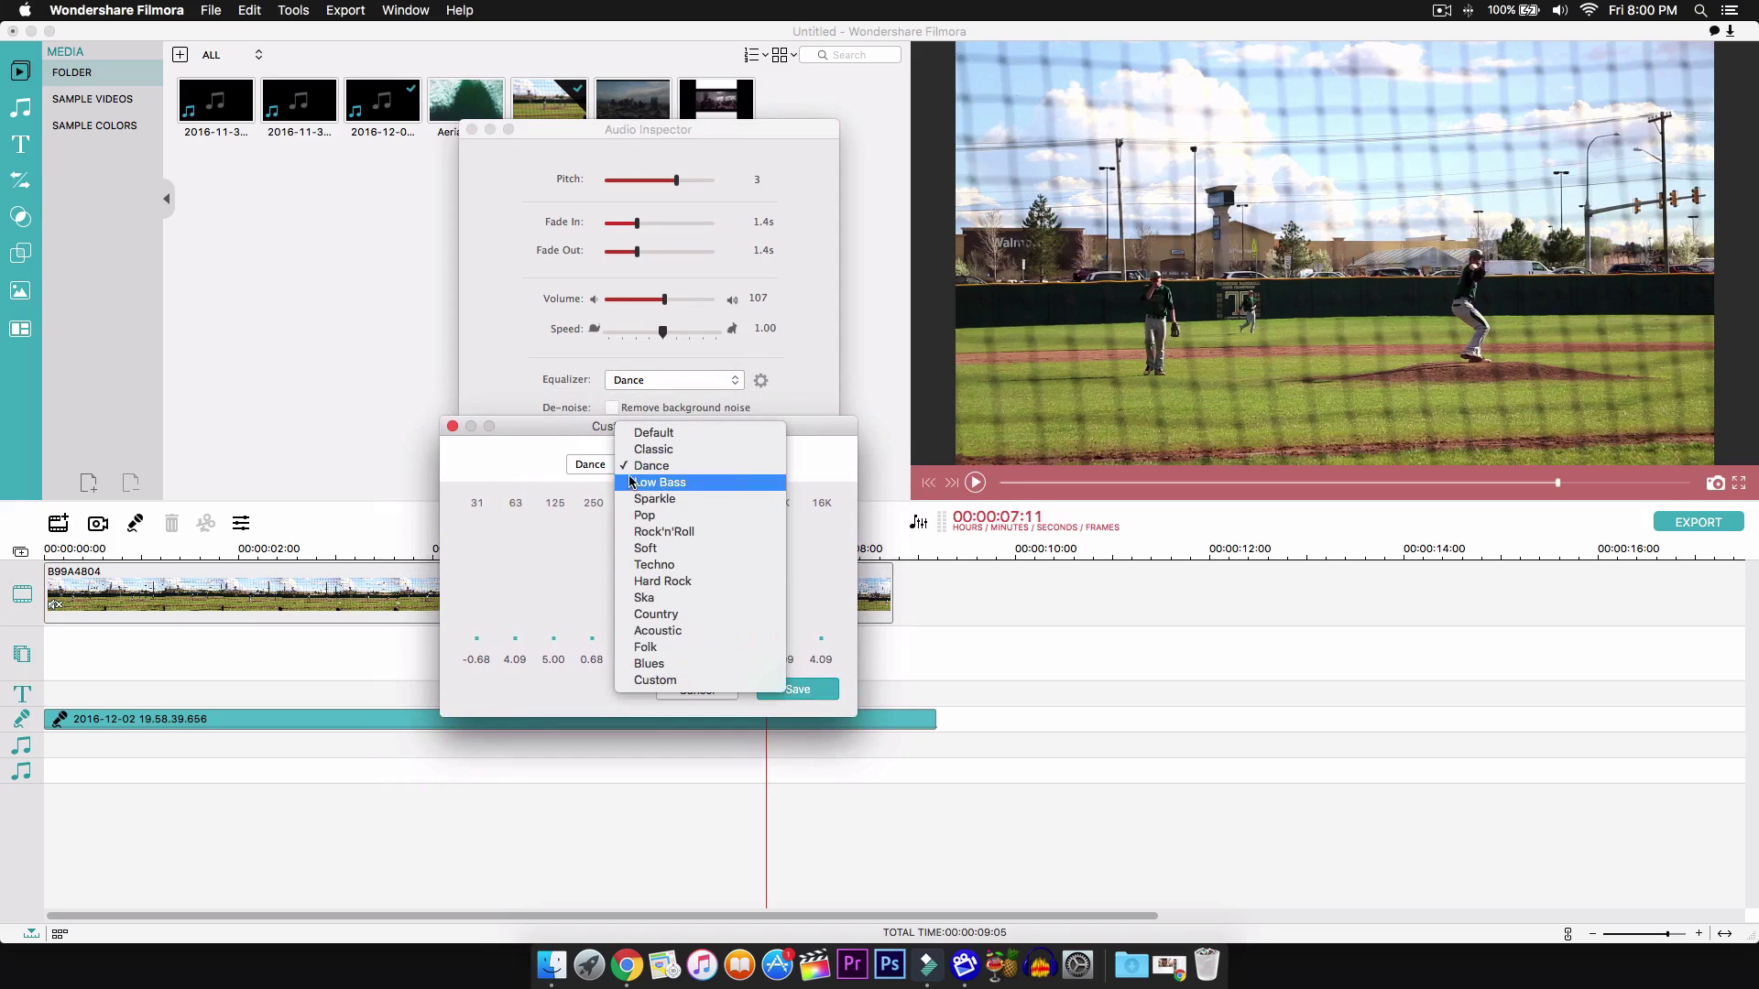
left_click(668, 634)
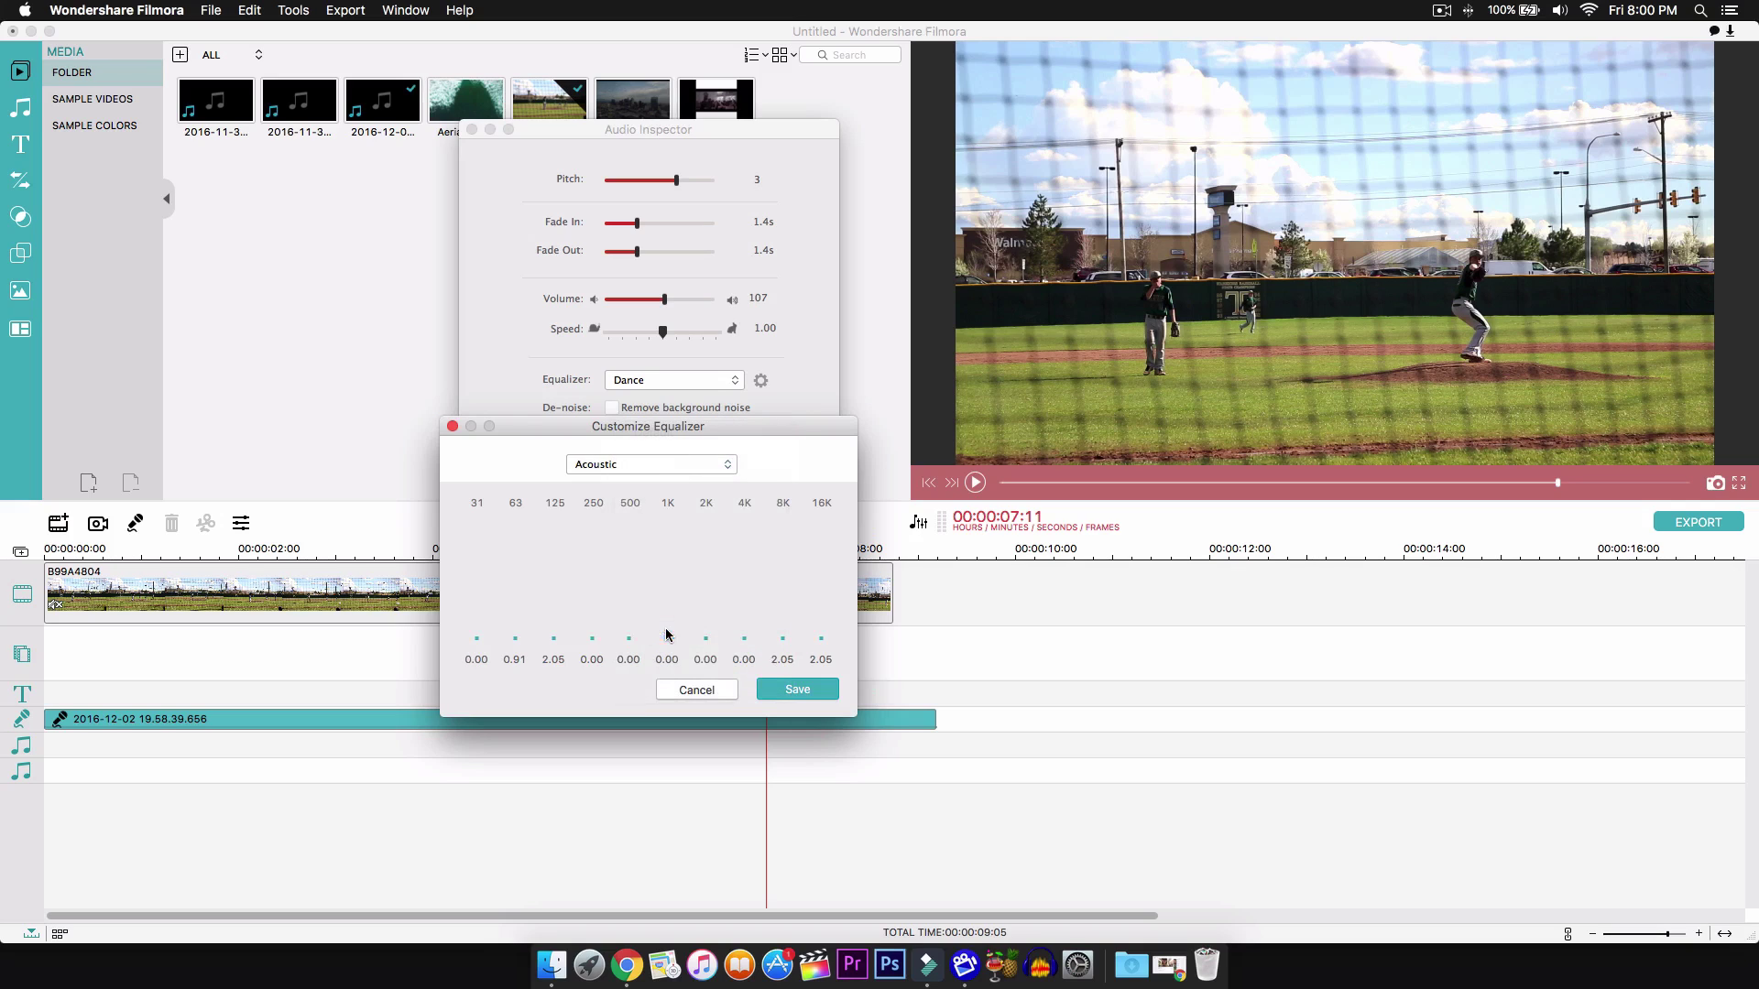
left_click(515, 644)
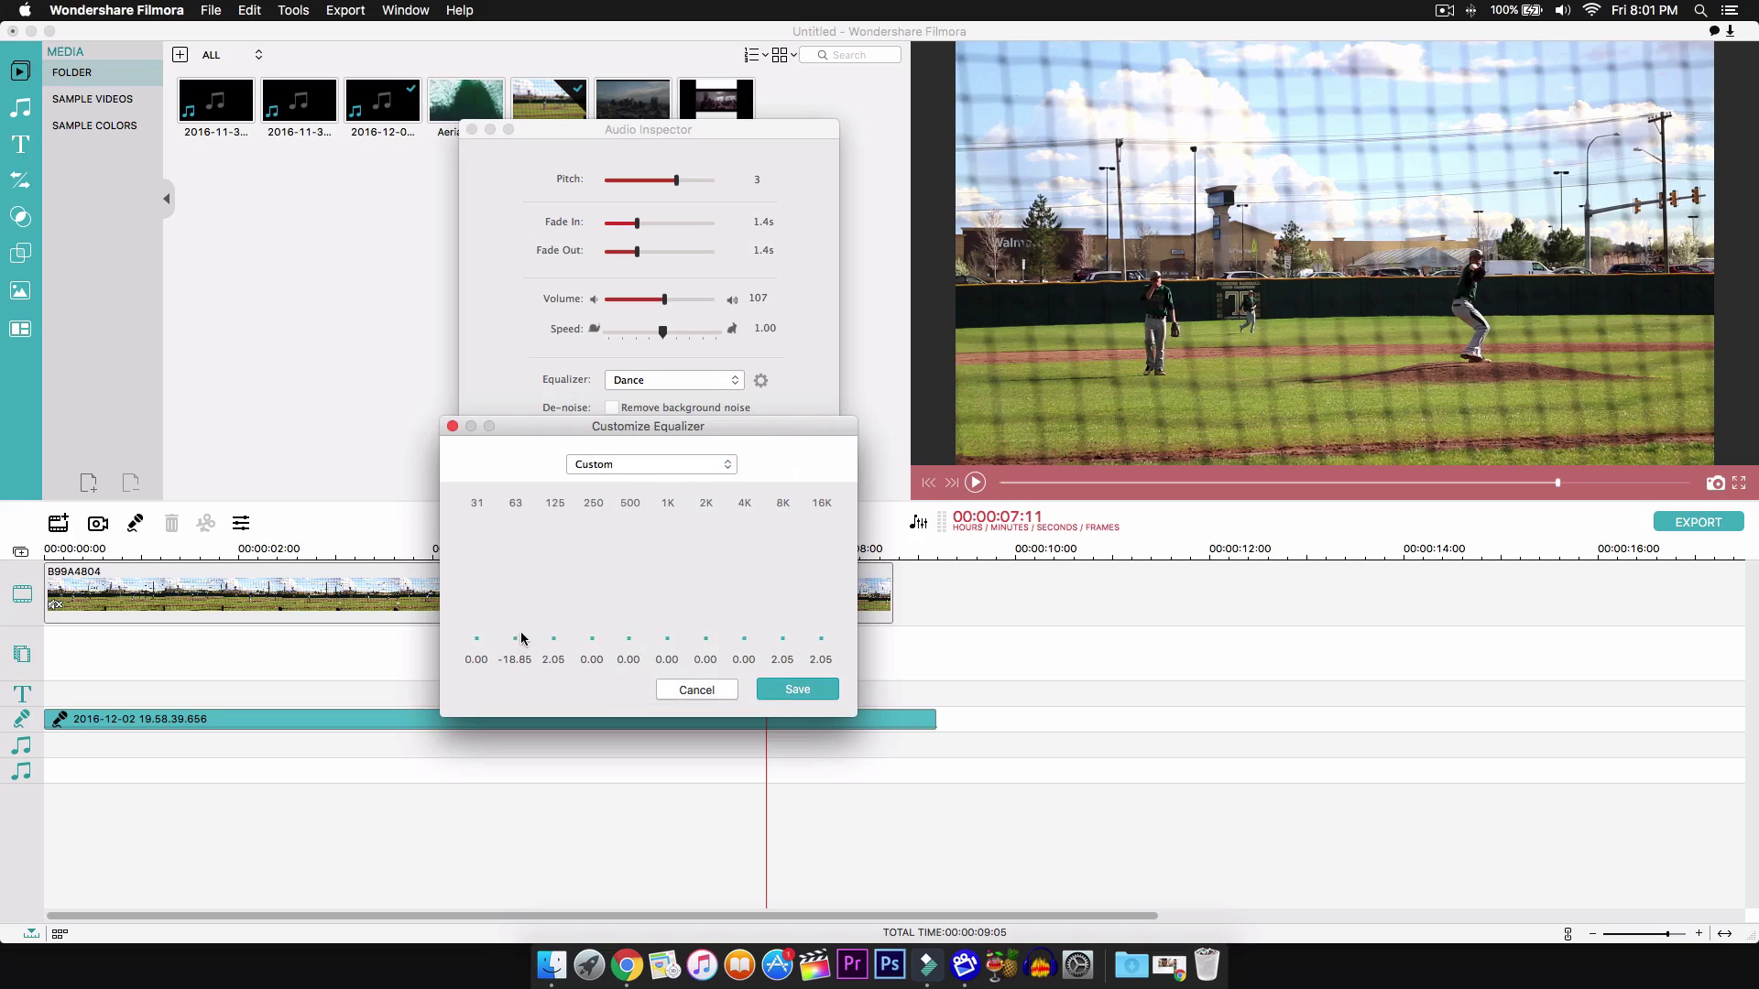
left_click_drag(522, 633, 518, 583)
left_click(630, 641)
left_click(785, 693)
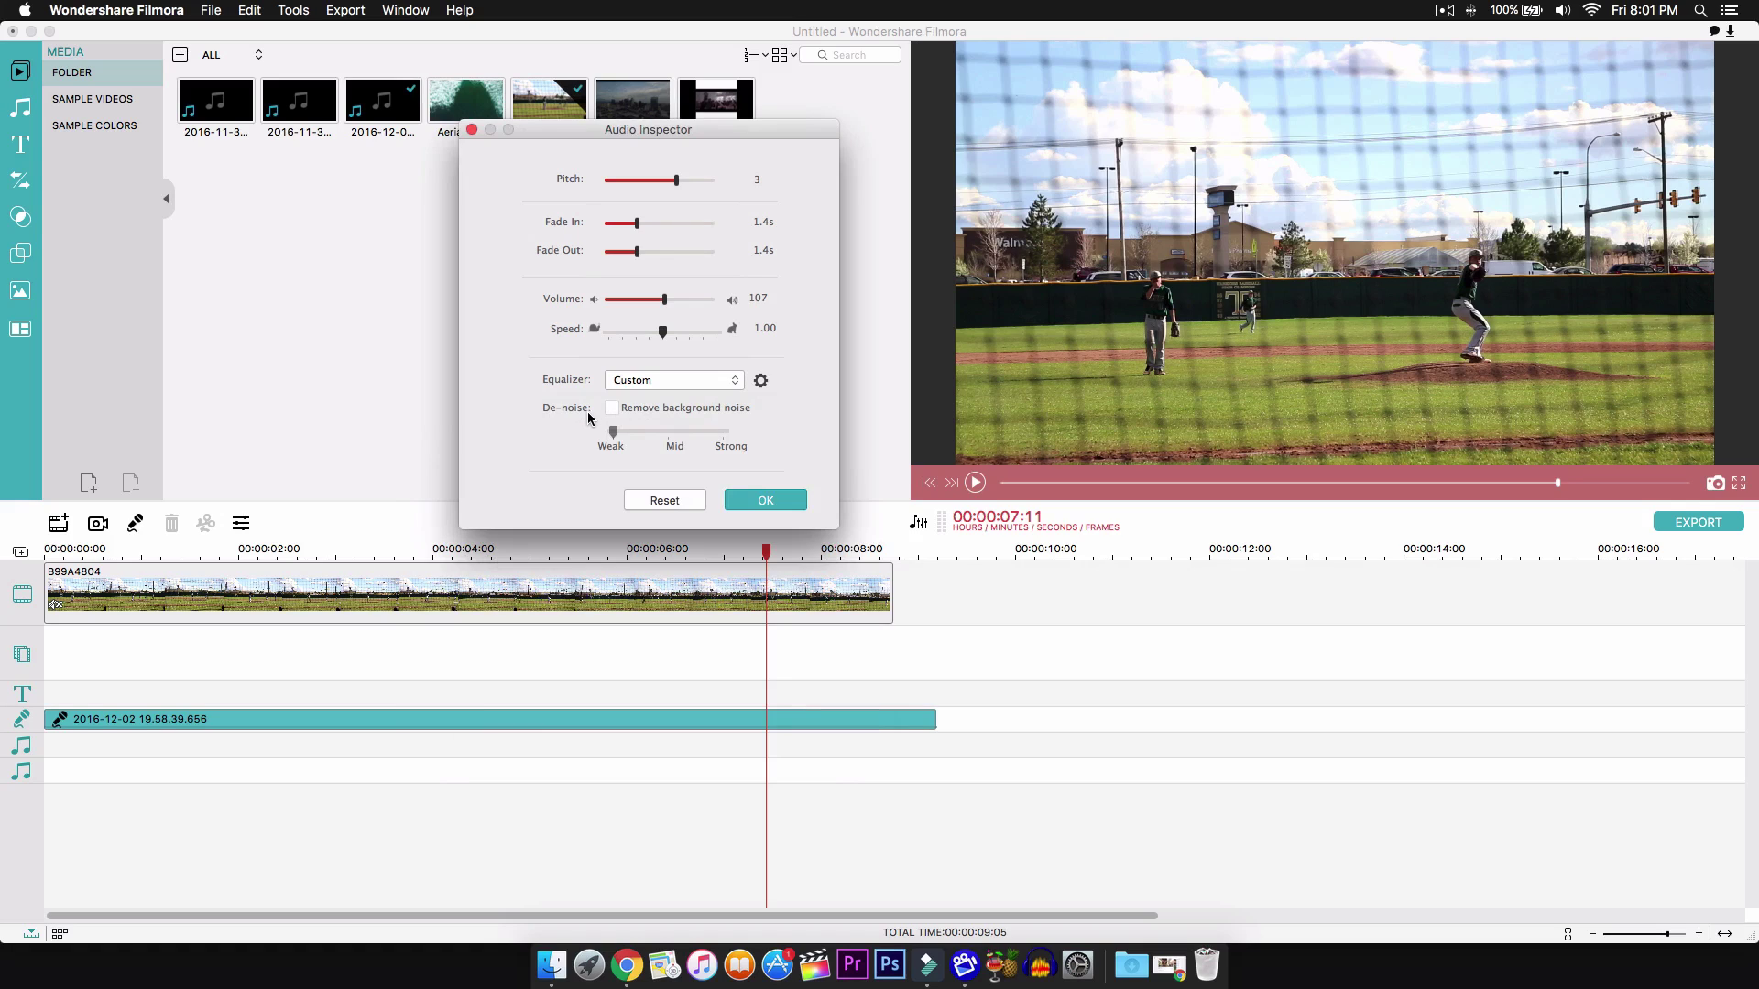
Turn on Remove background noise and set the De-noise strength to Mid.
left_click(627, 411)
left_click_drag(613, 434, 729, 428)
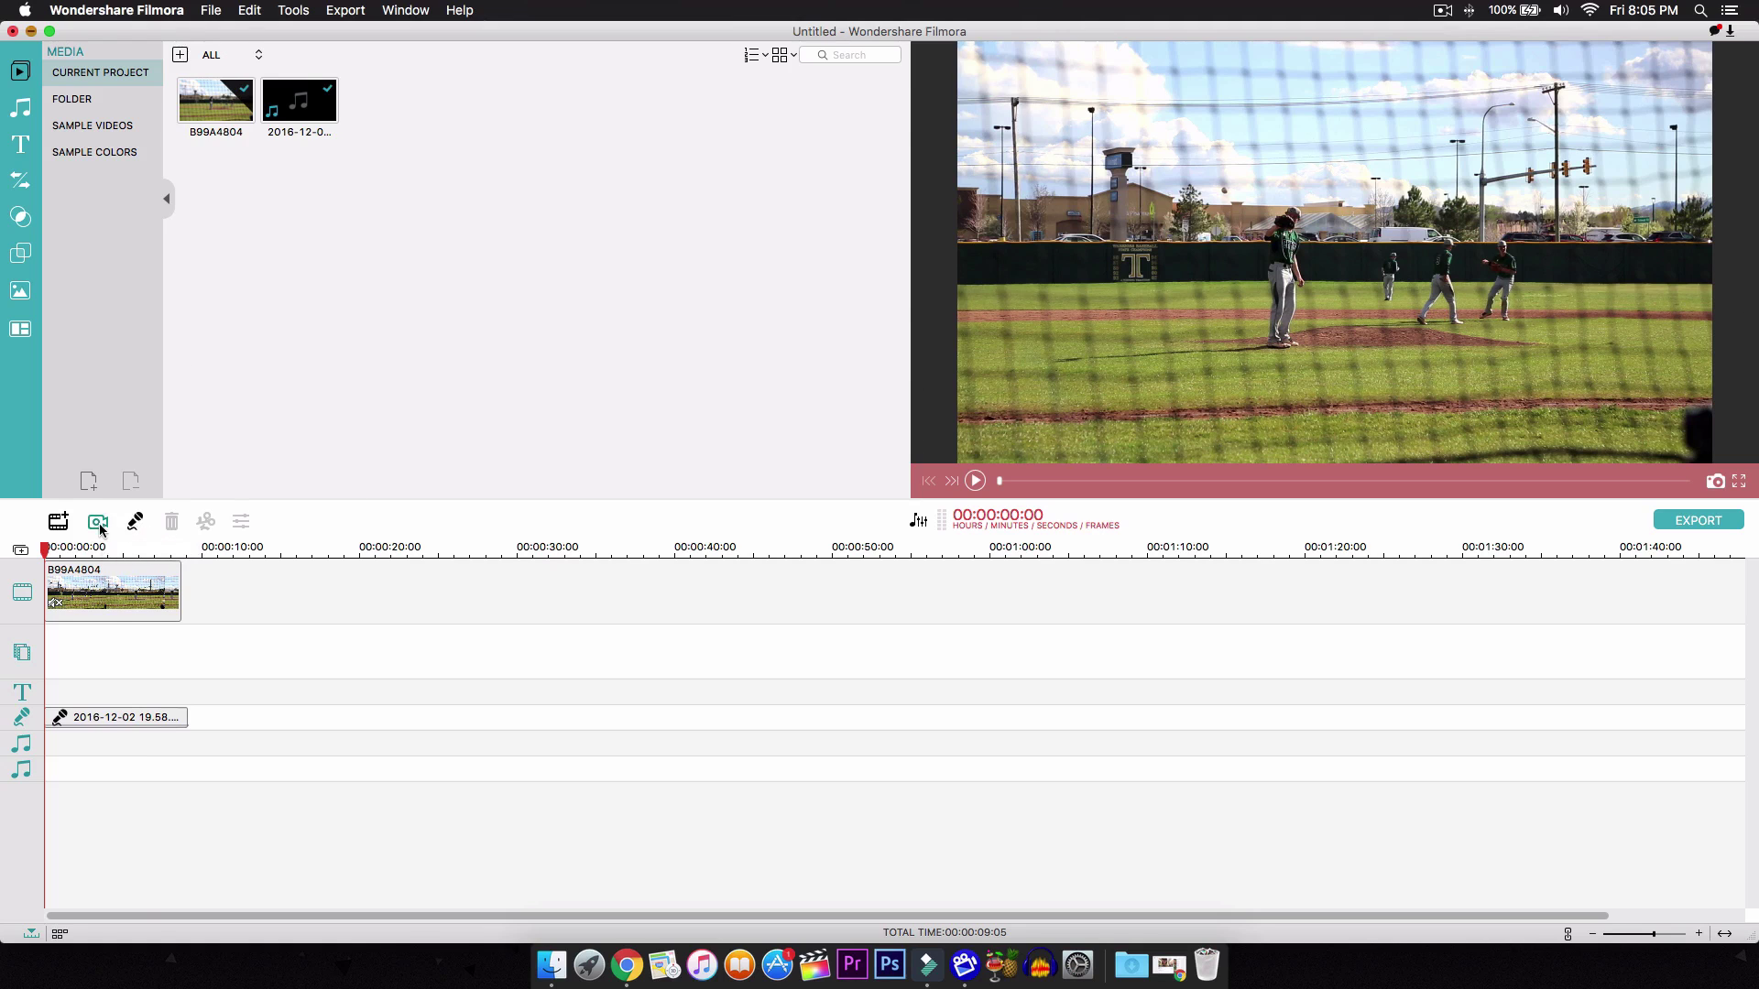
Hide Filmora and change Screen Recorder's capture area from Full Screen to Custom.
key("super+m")
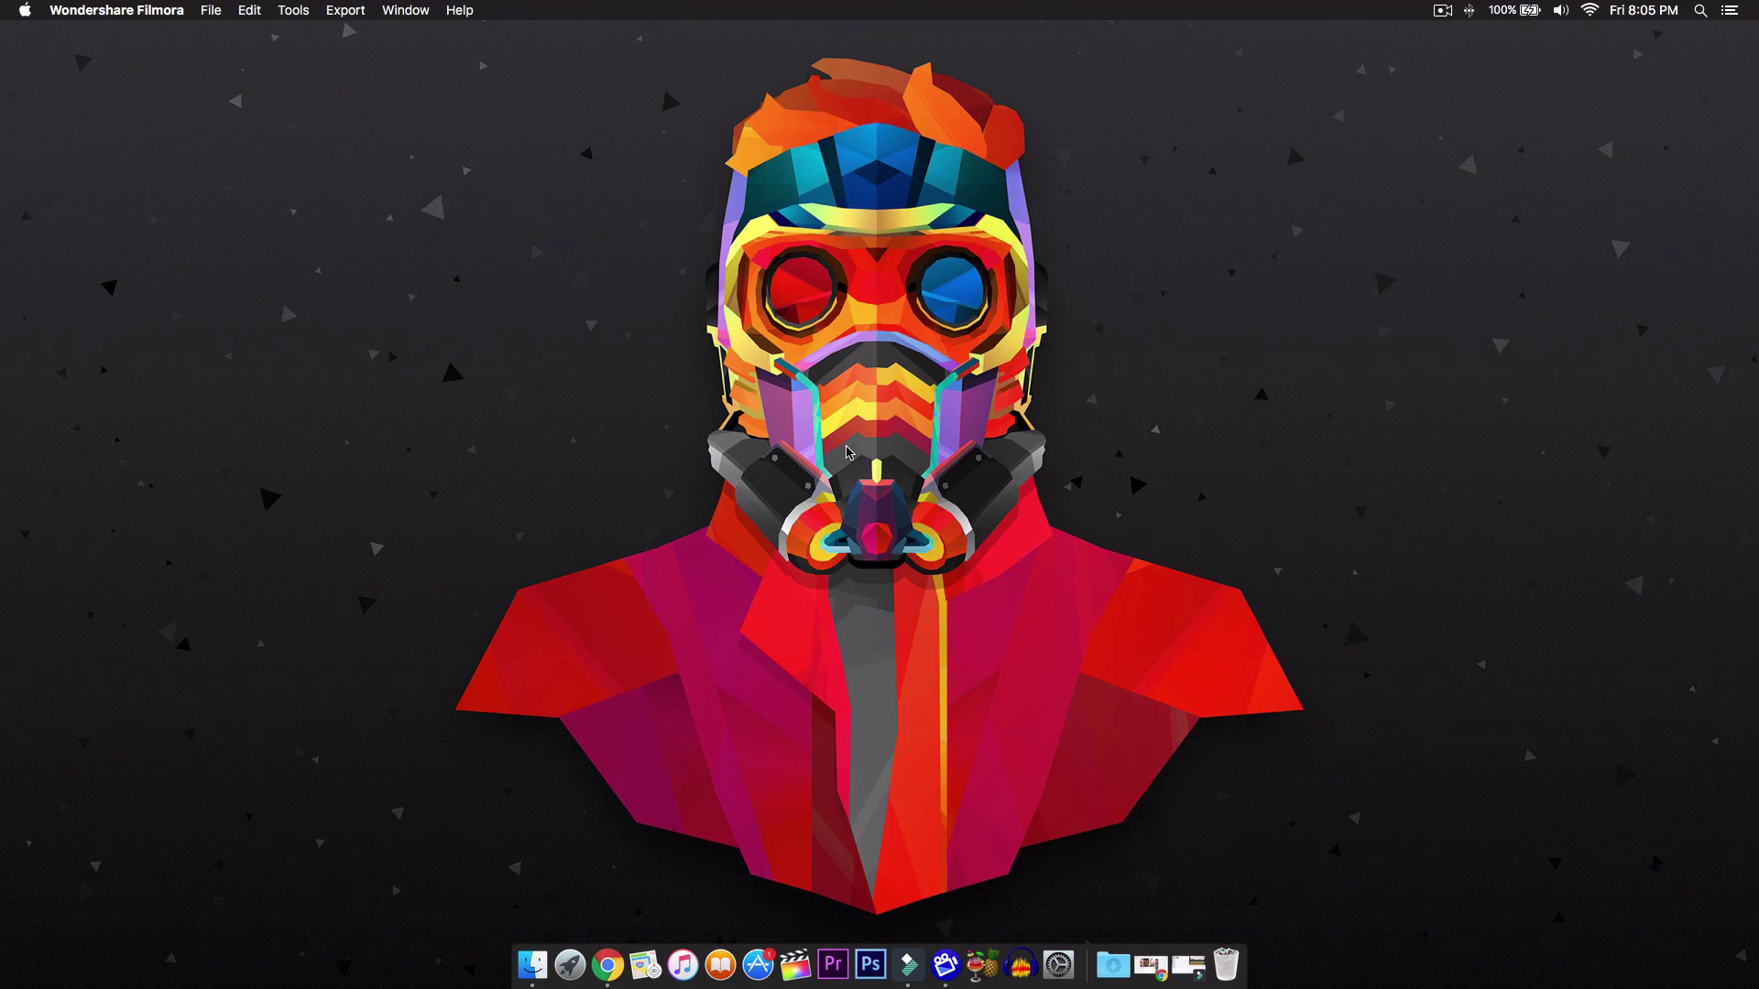
left_click_drag(882, 227, 1237, 250)
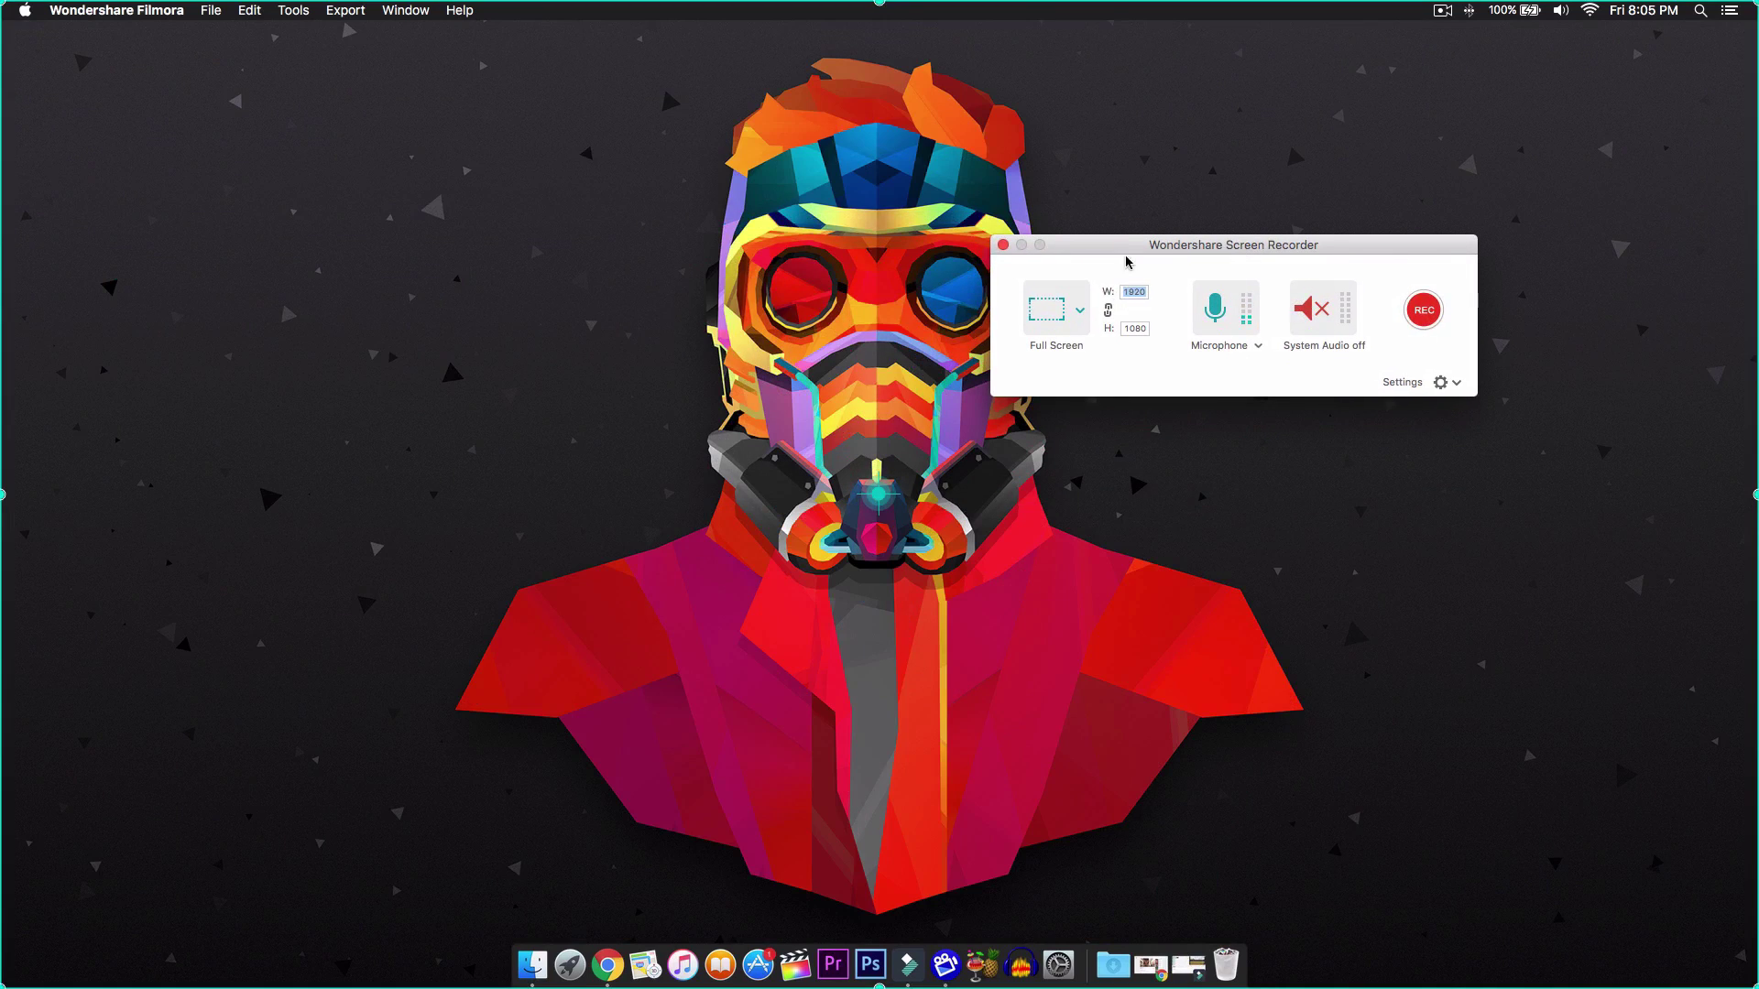
left_click_drag(1125, 256, 1201, 264)
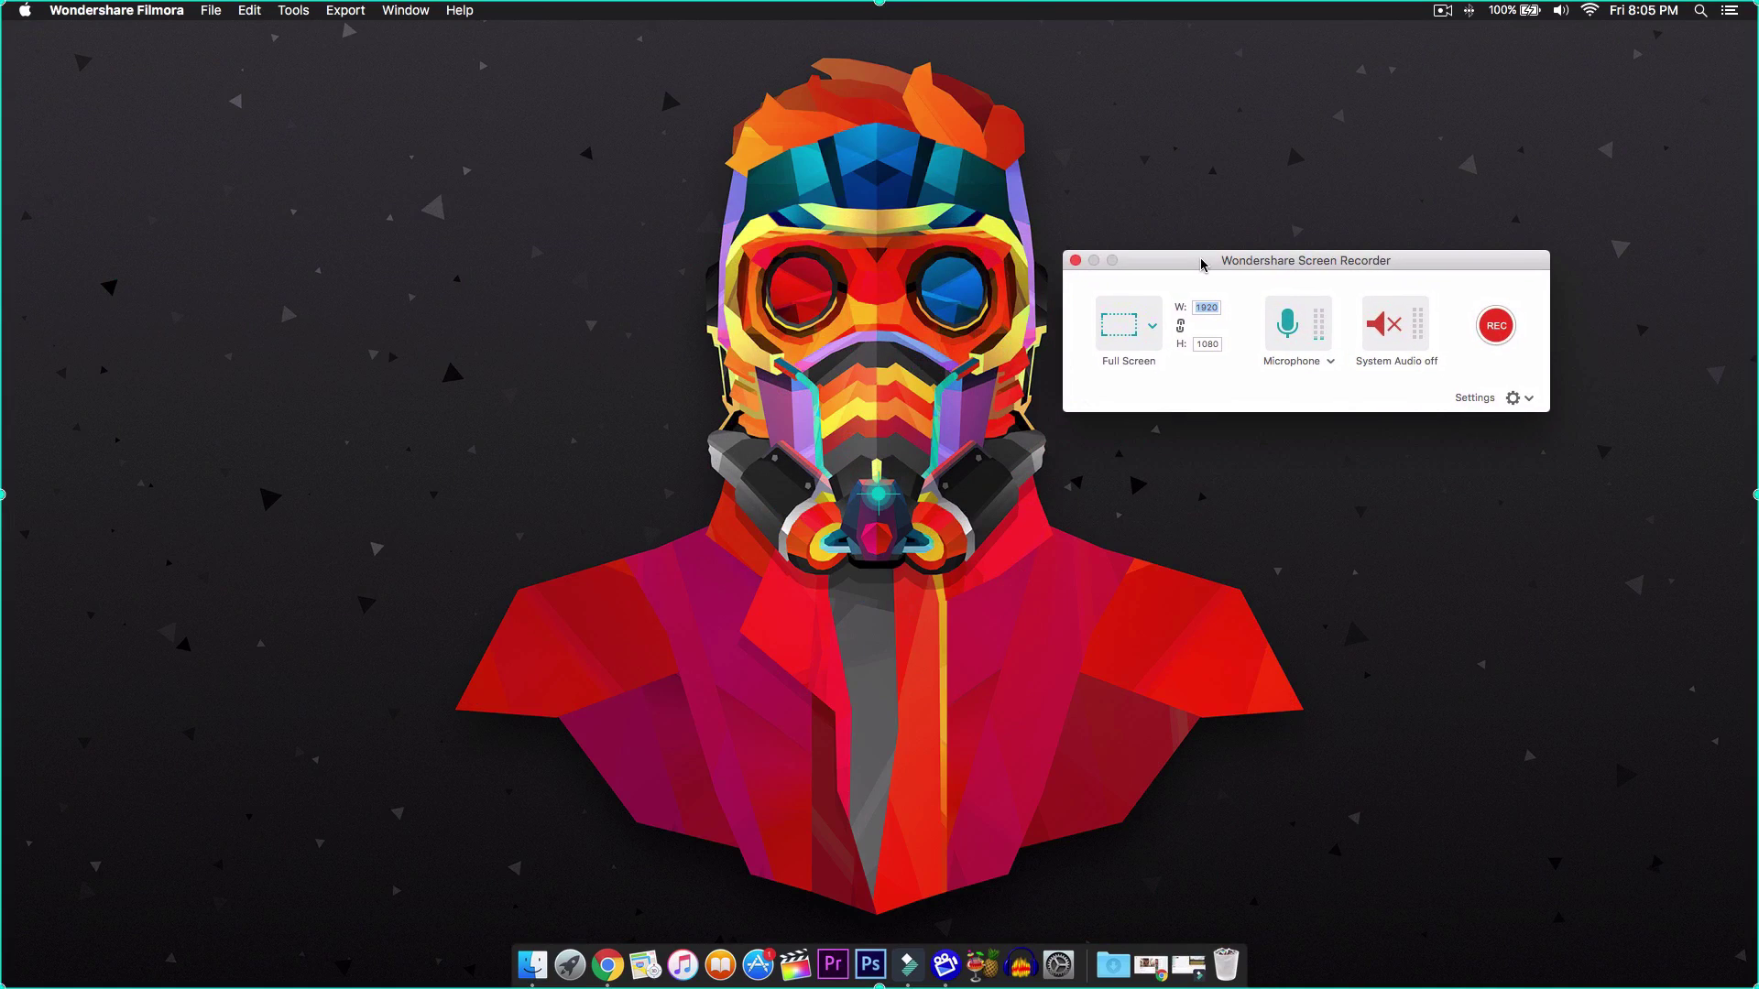
left_click(1144, 335)
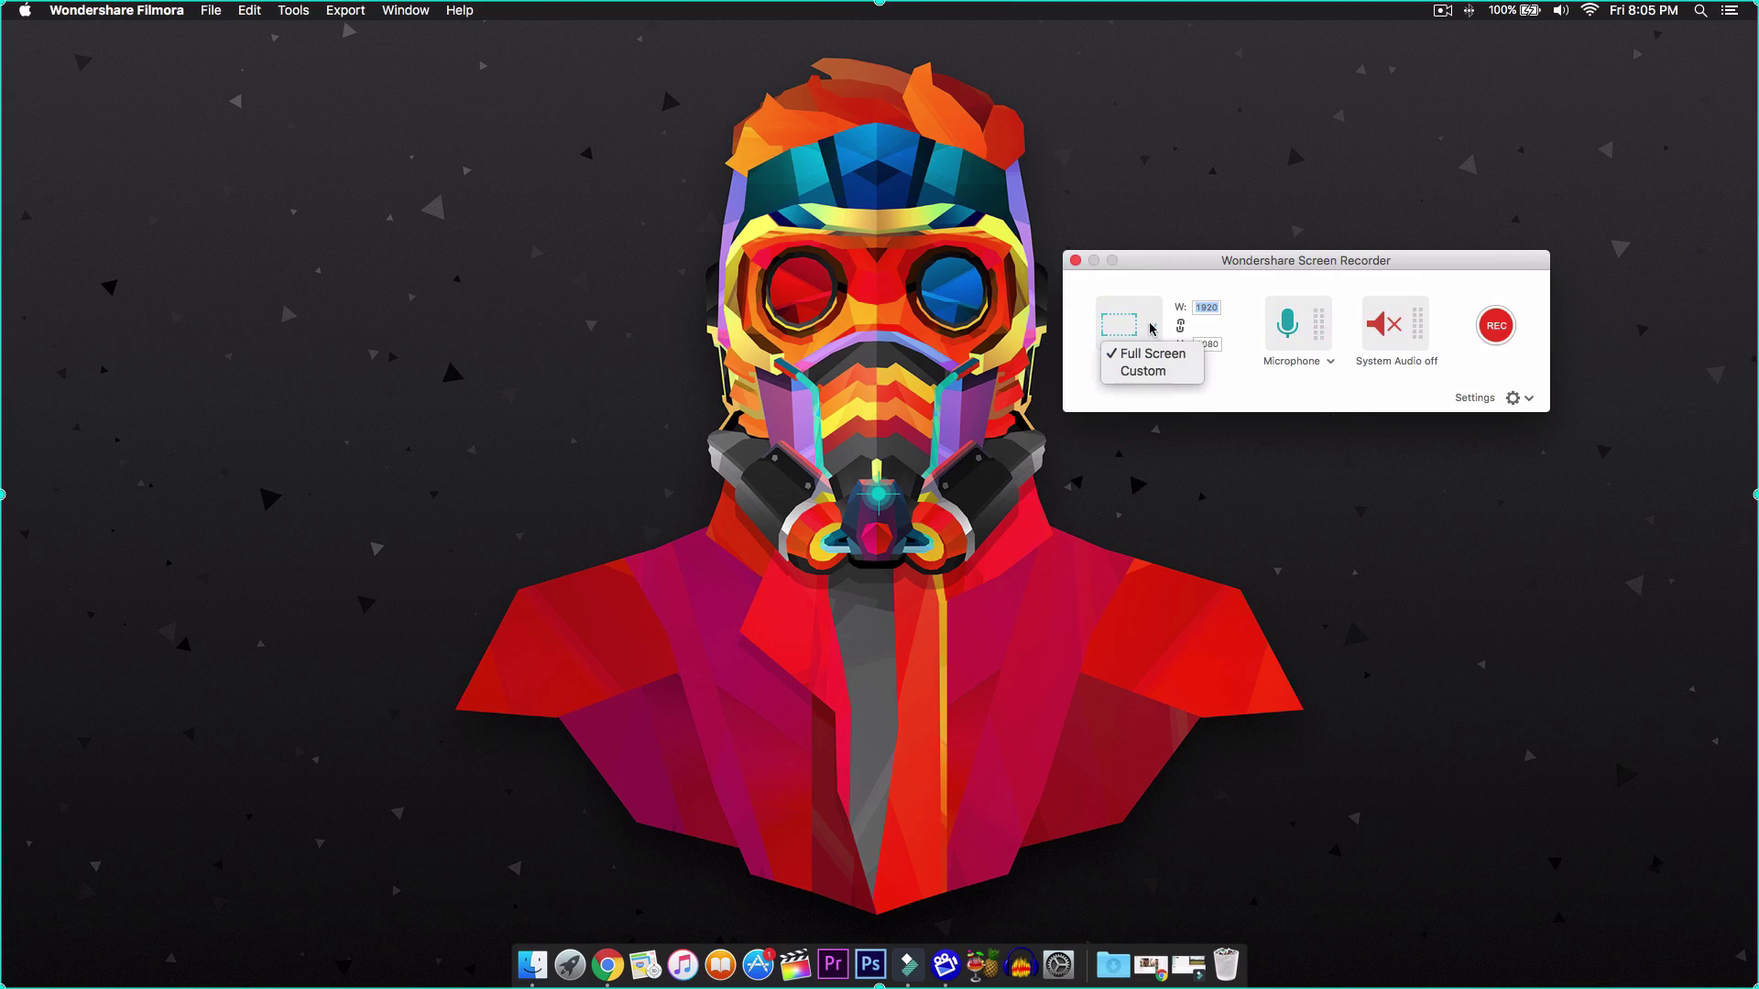
left_click(1189, 271)
left_click_drag(1189, 268, 963, 250)
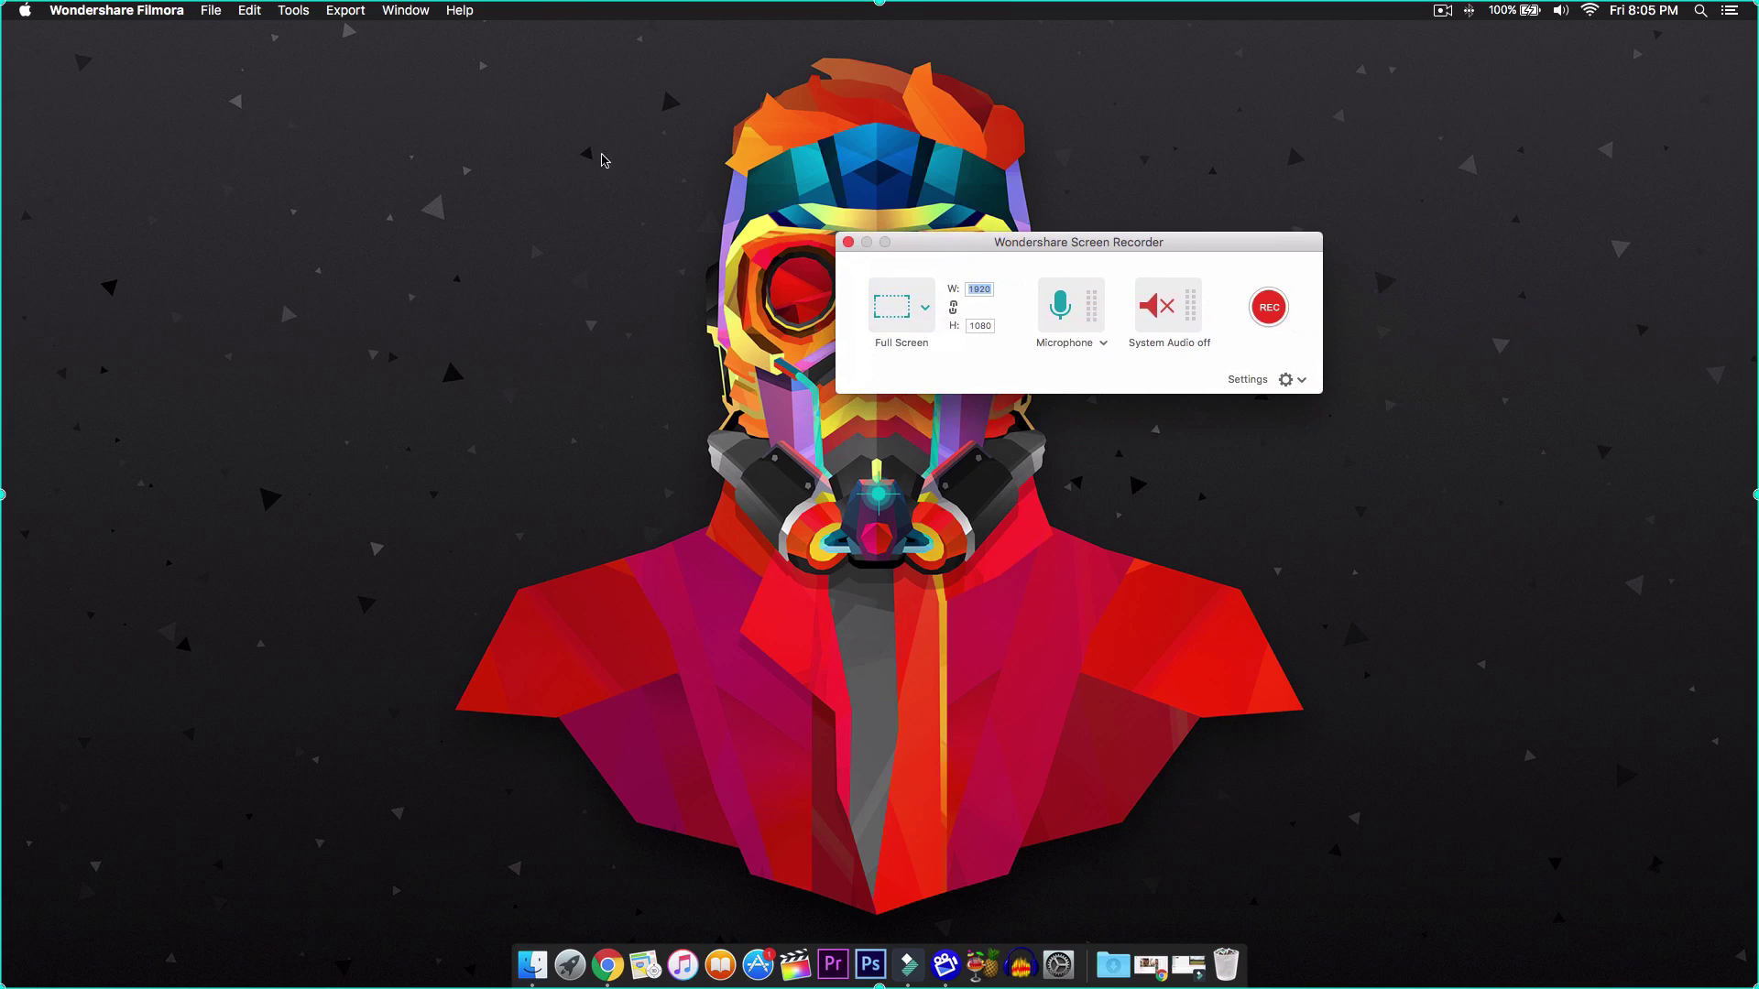
left_click(920, 308)
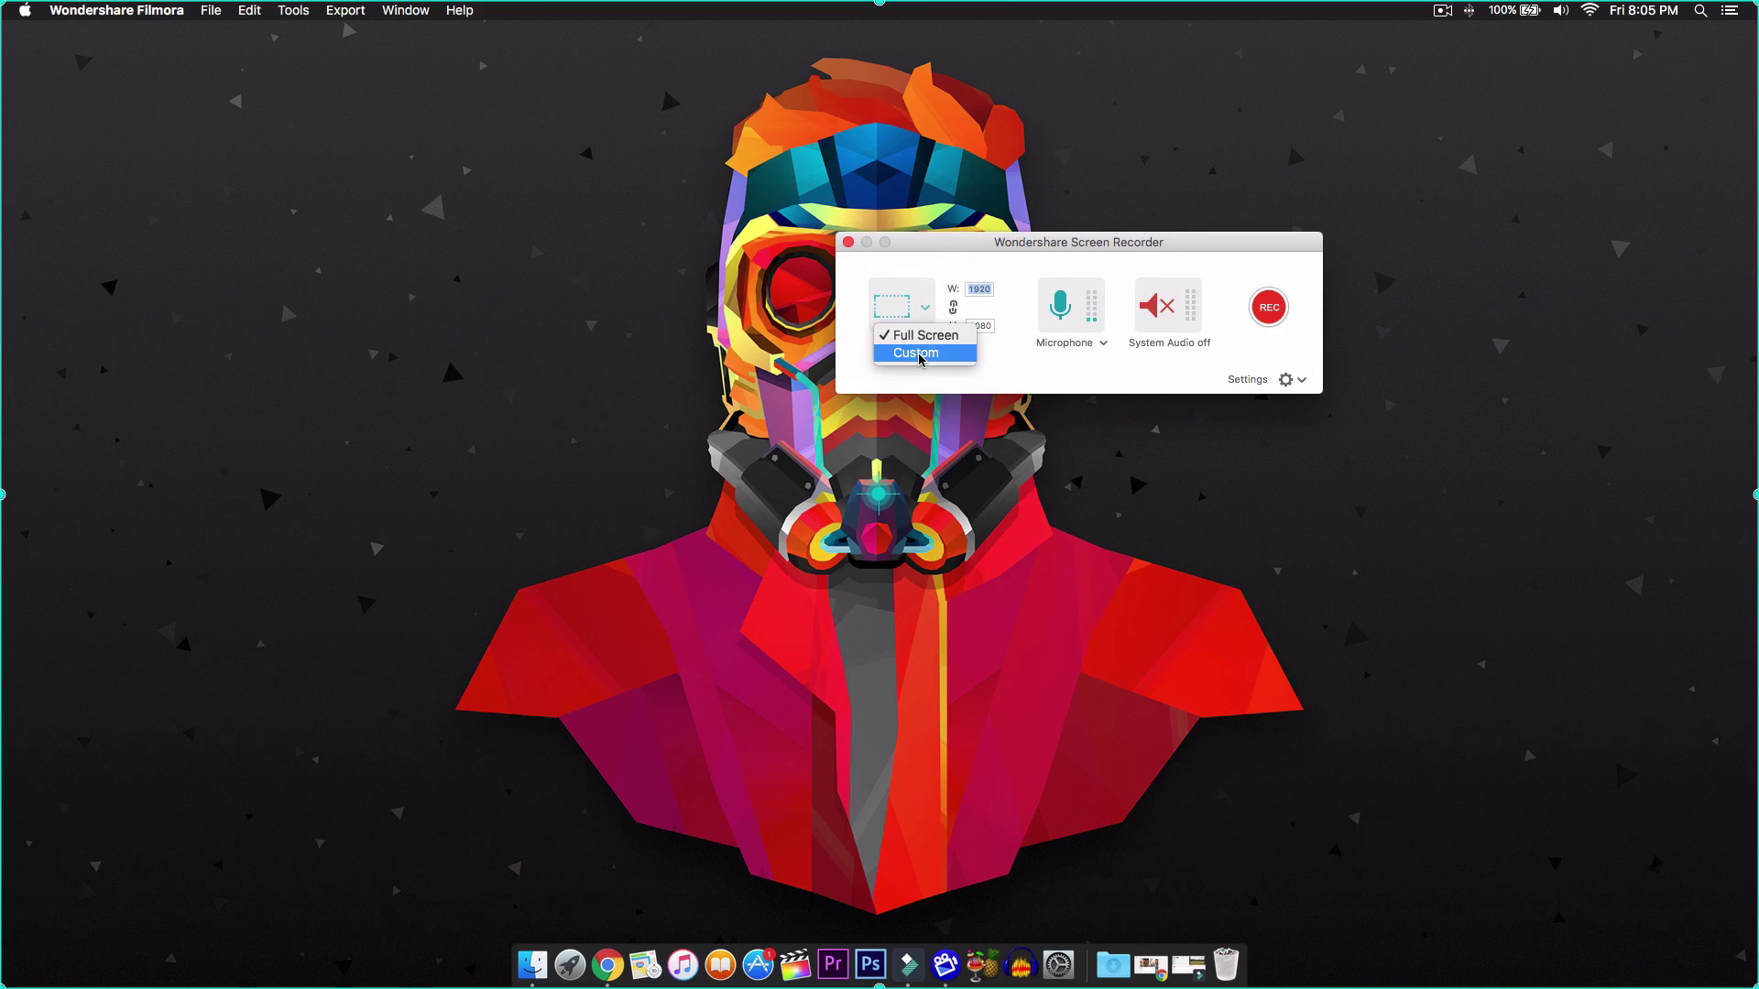
left_click(920, 355)
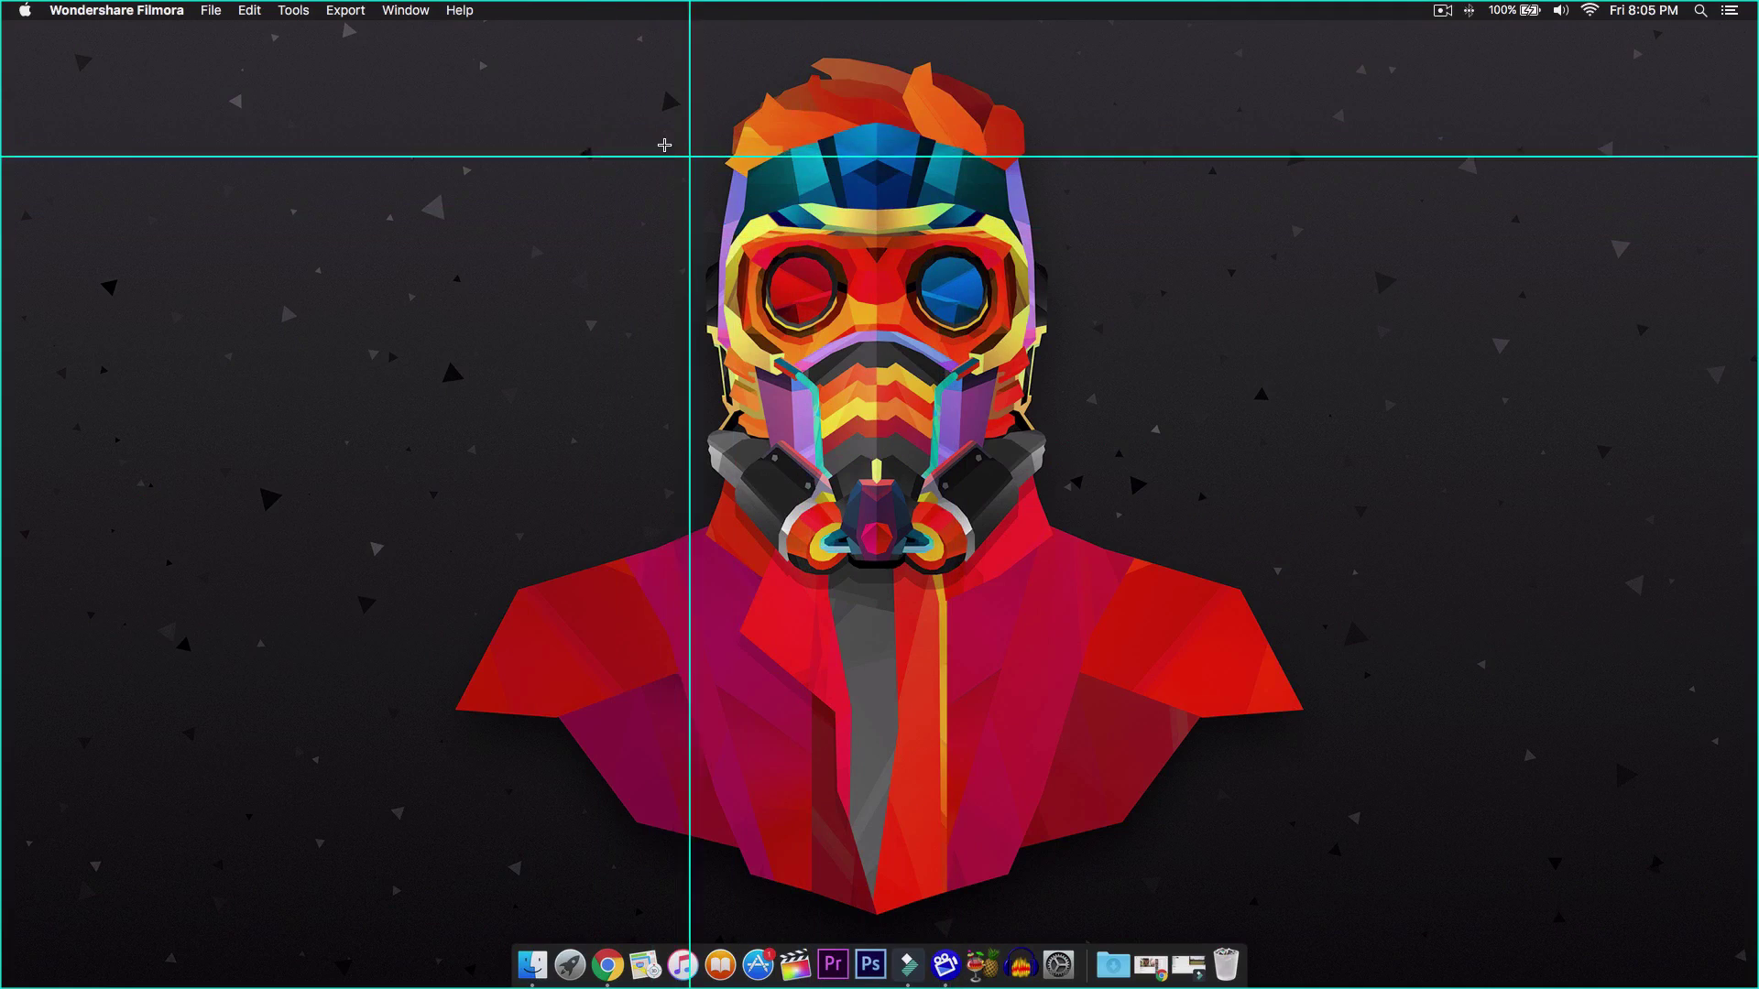
Mark out a 1715 × 979 capture region and keep Built-in Microphone as the audio input.
left_click_drag(105, 25, 1676, 923)
left_click_drag(1007, 244, 863, 270)
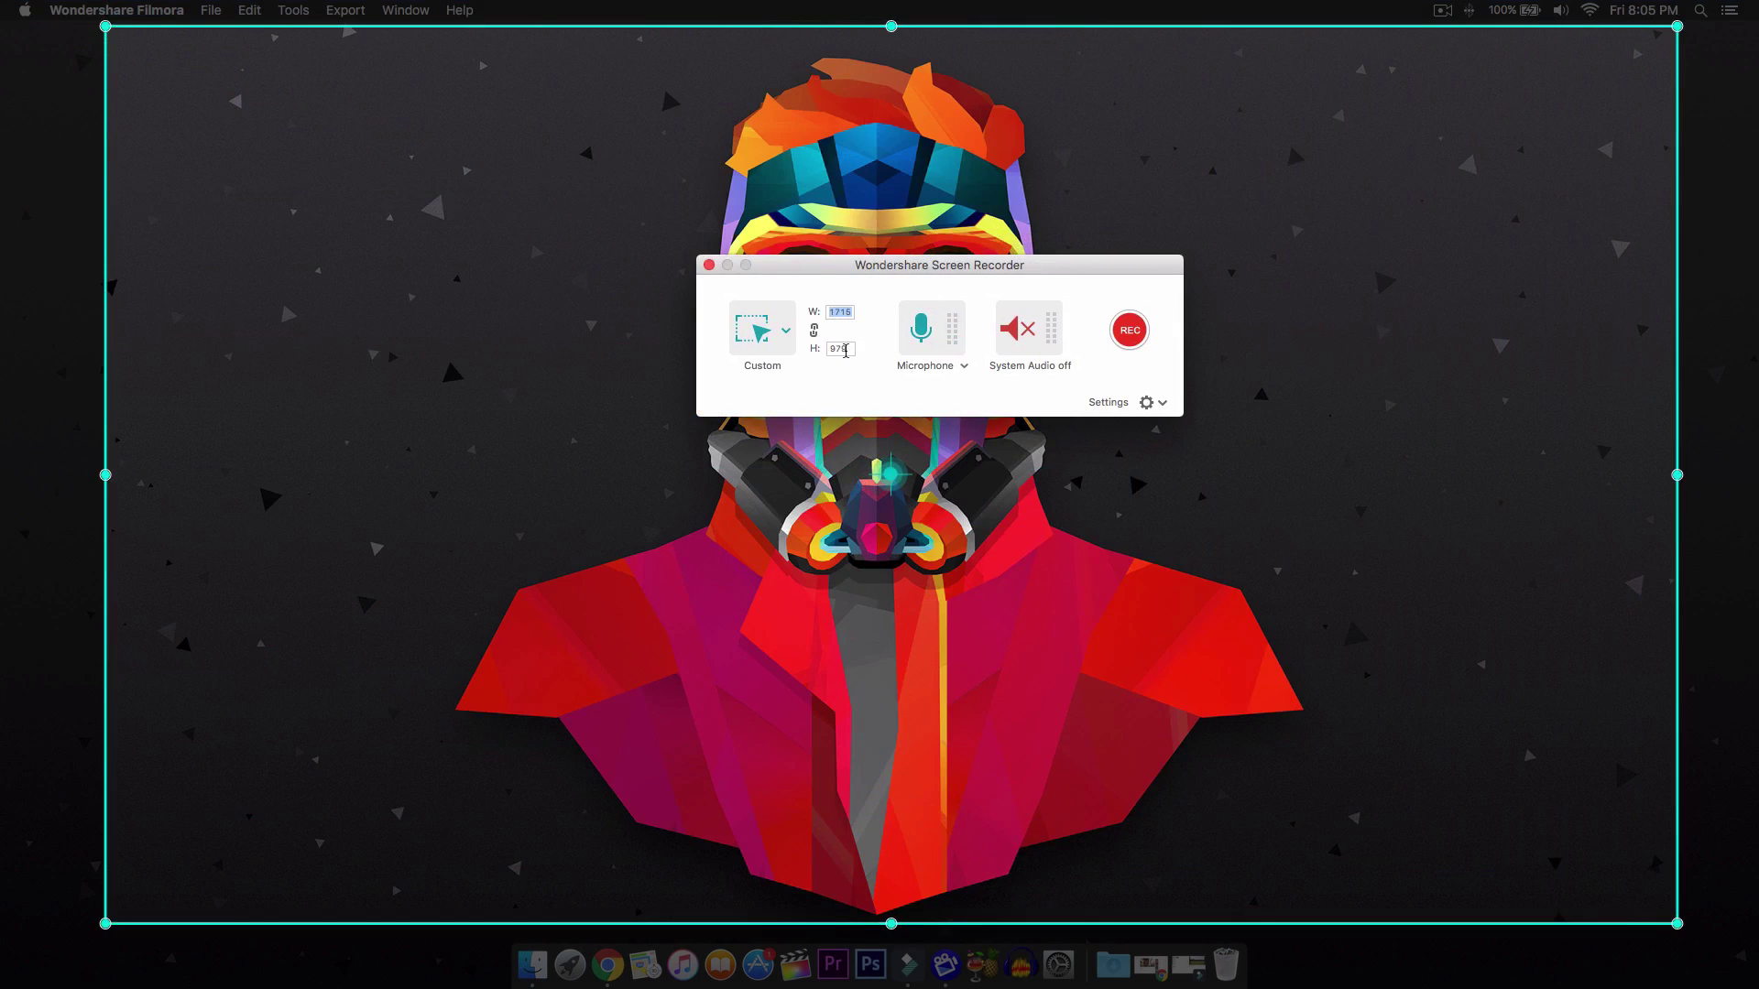
left_click_drag(920, 277, 778, 289)
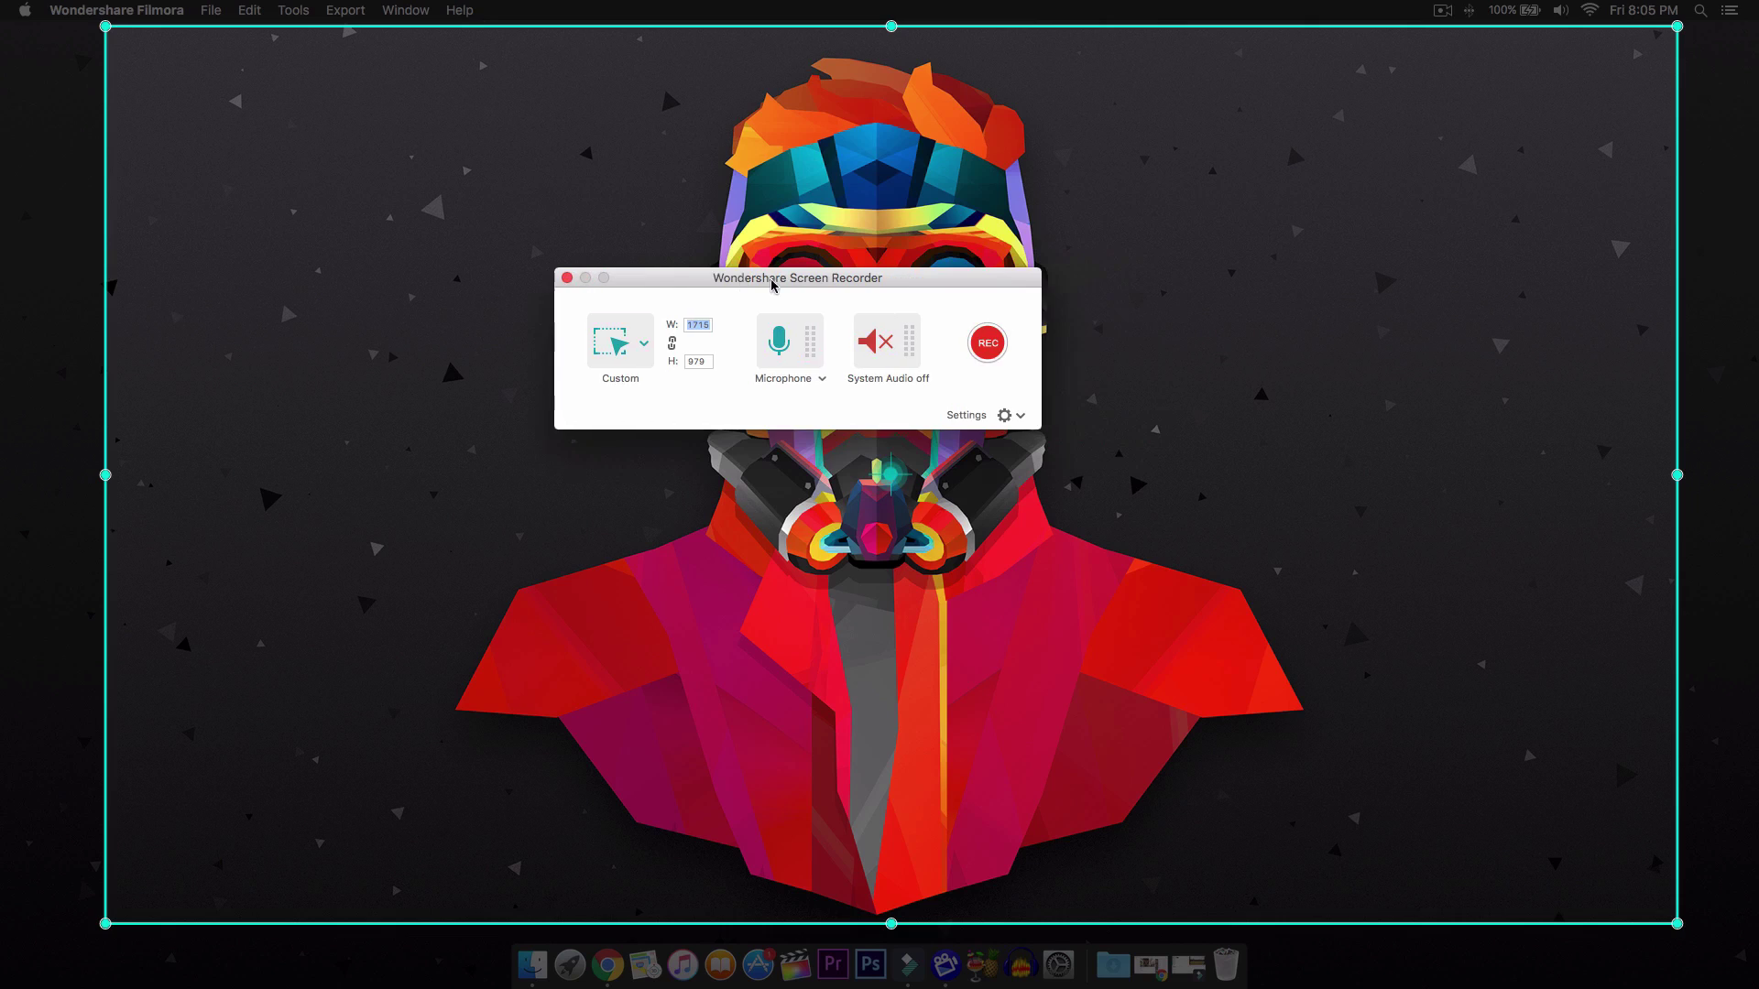
left_click(805, 382)
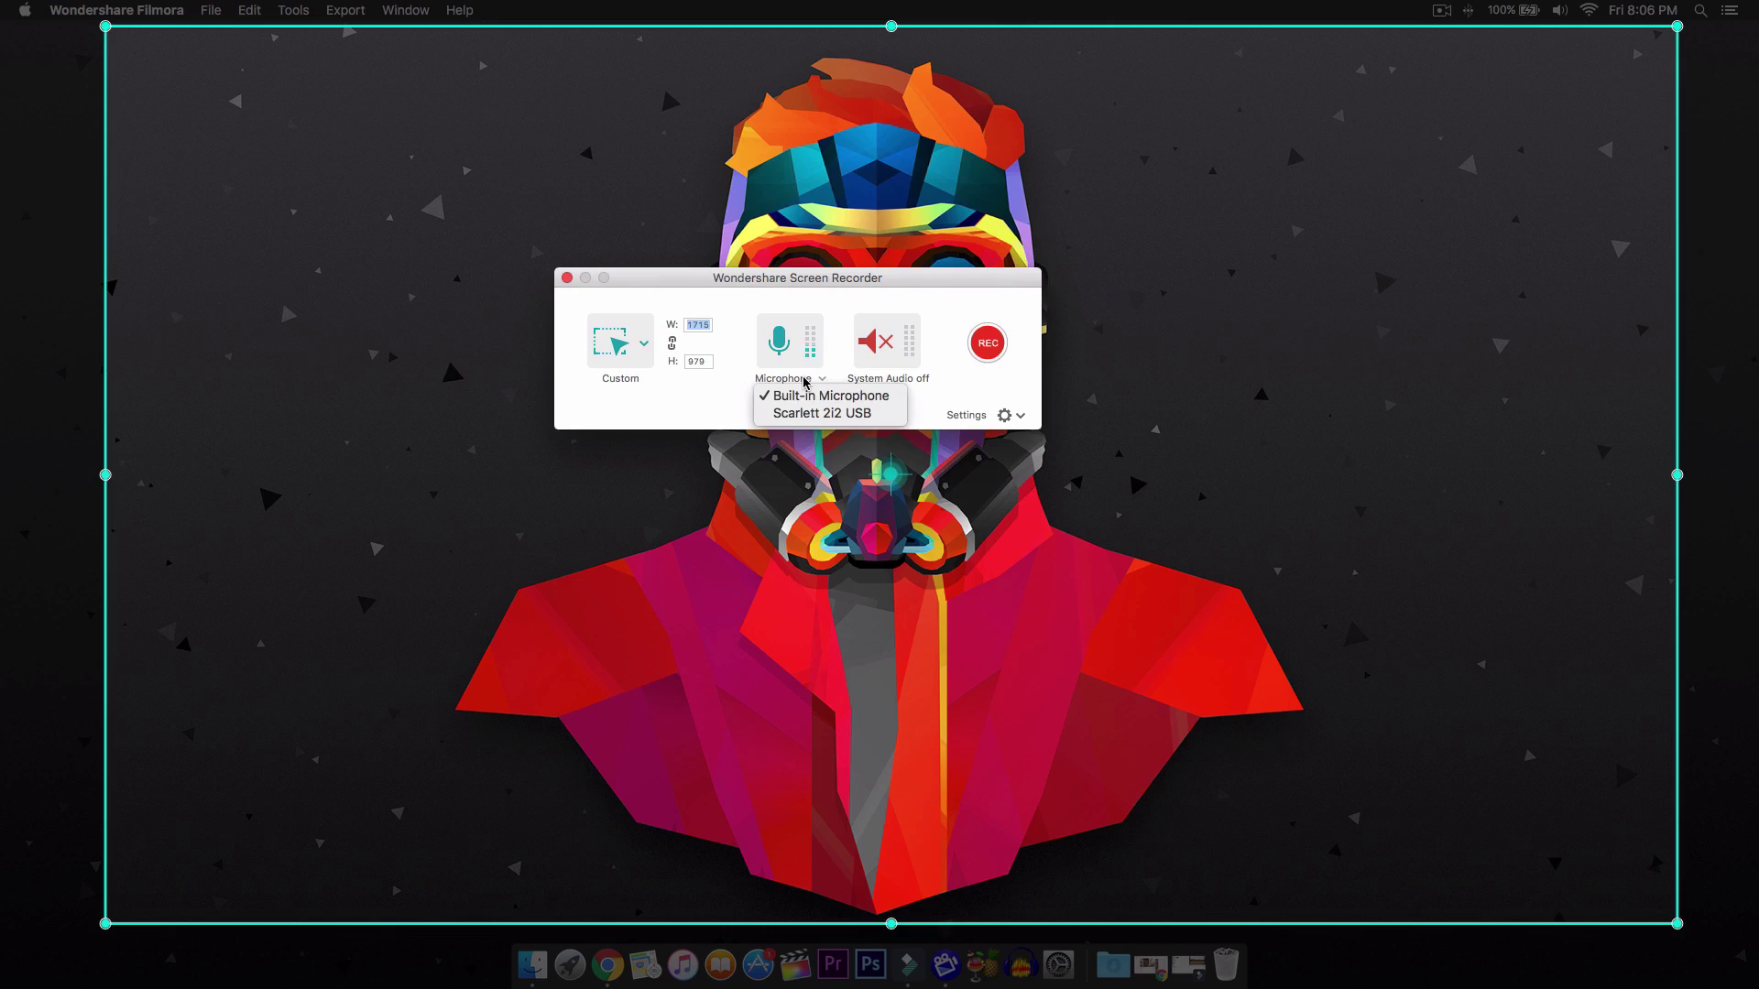
left_click(806, 396)
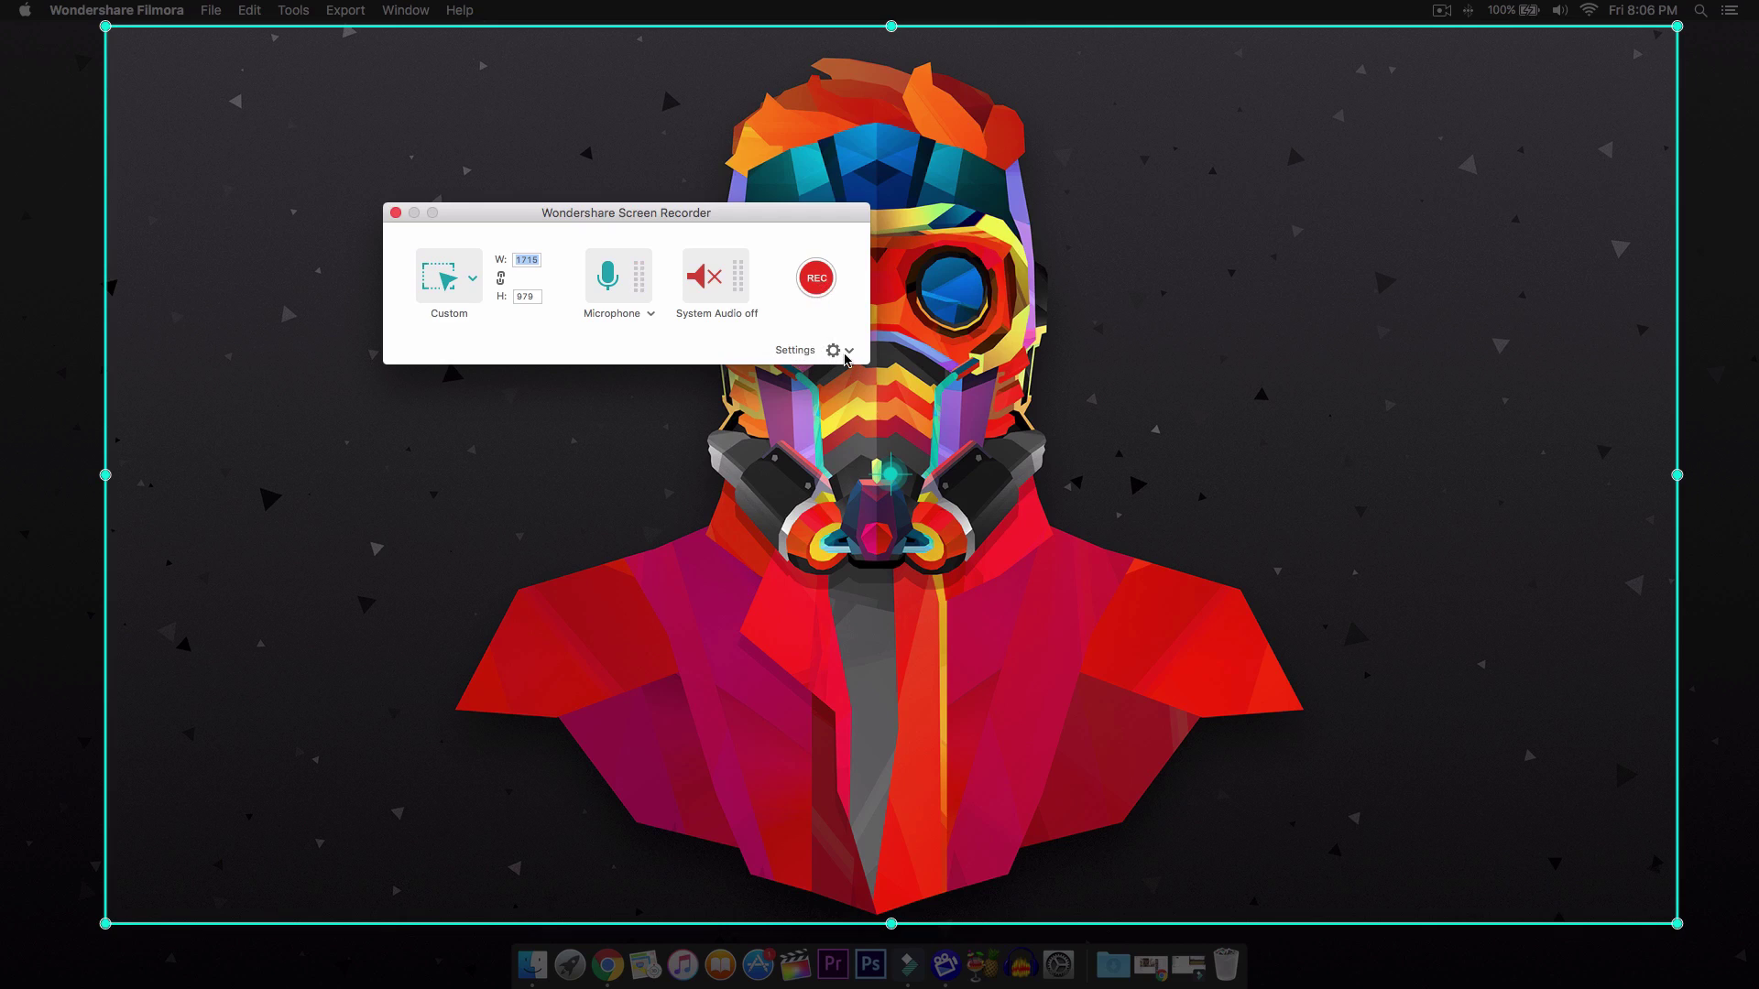
Set recordings to save to DeskTop at 30 fps.
left_click(837, 356)
left_click_drag(751, 217, 828, 201)
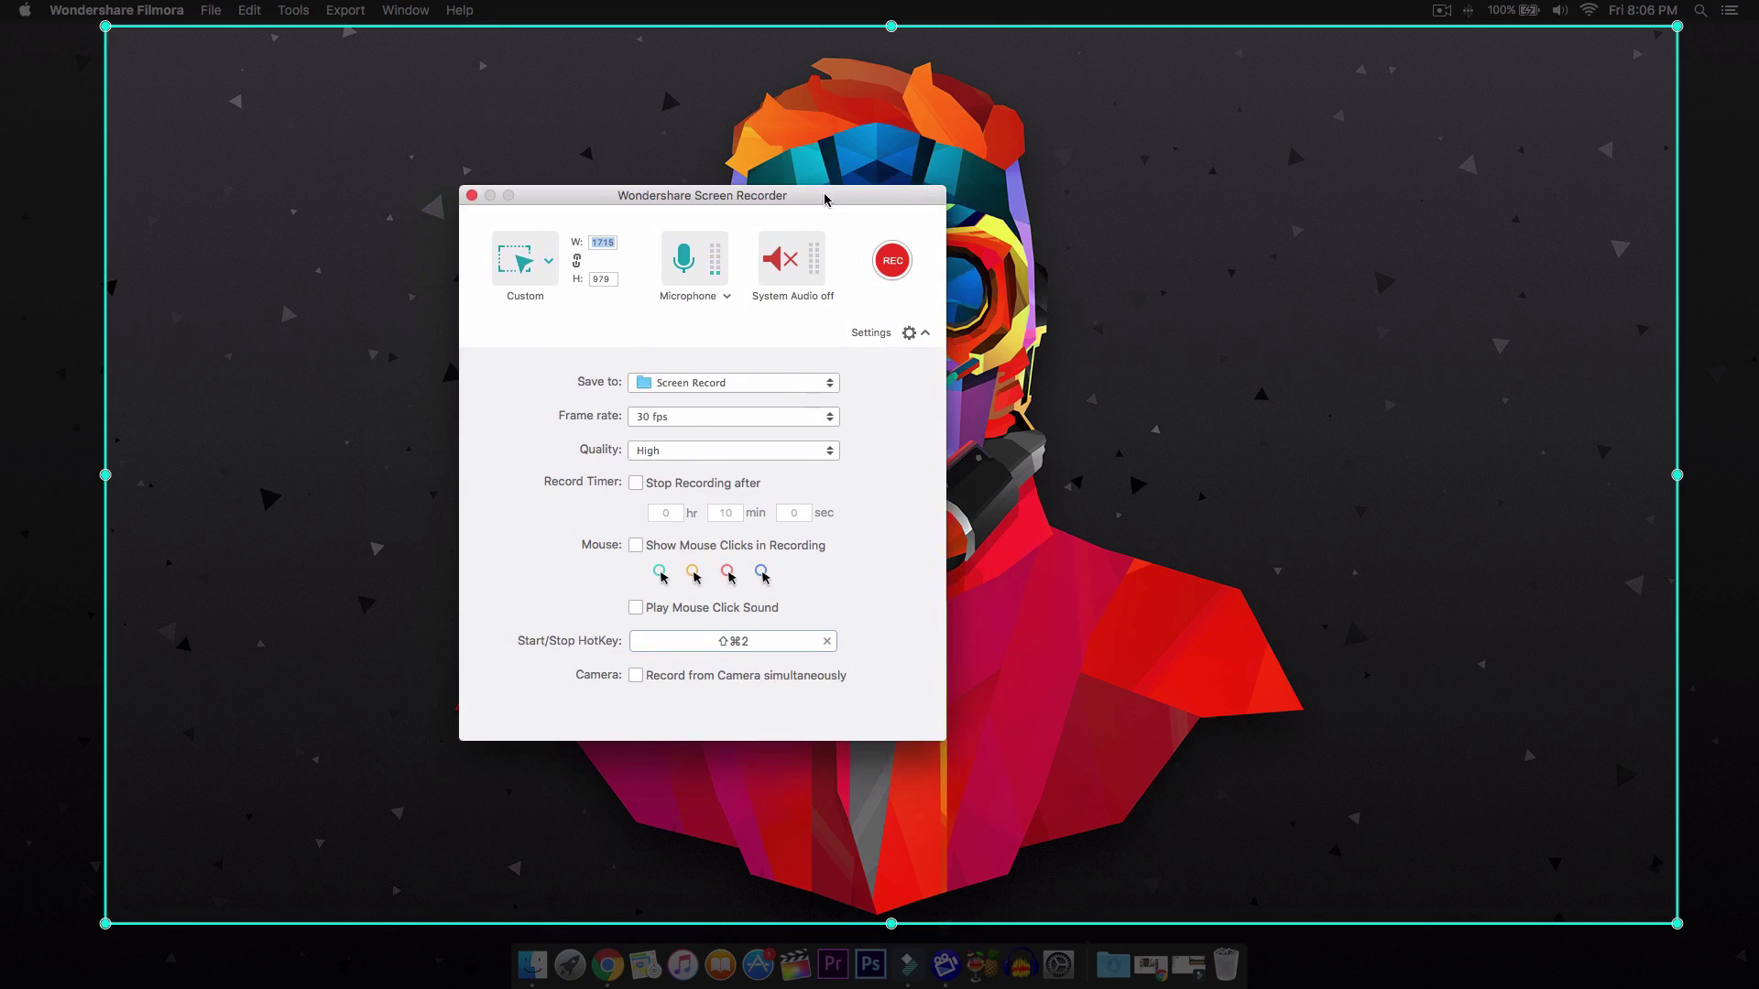
left_click(634, 385)
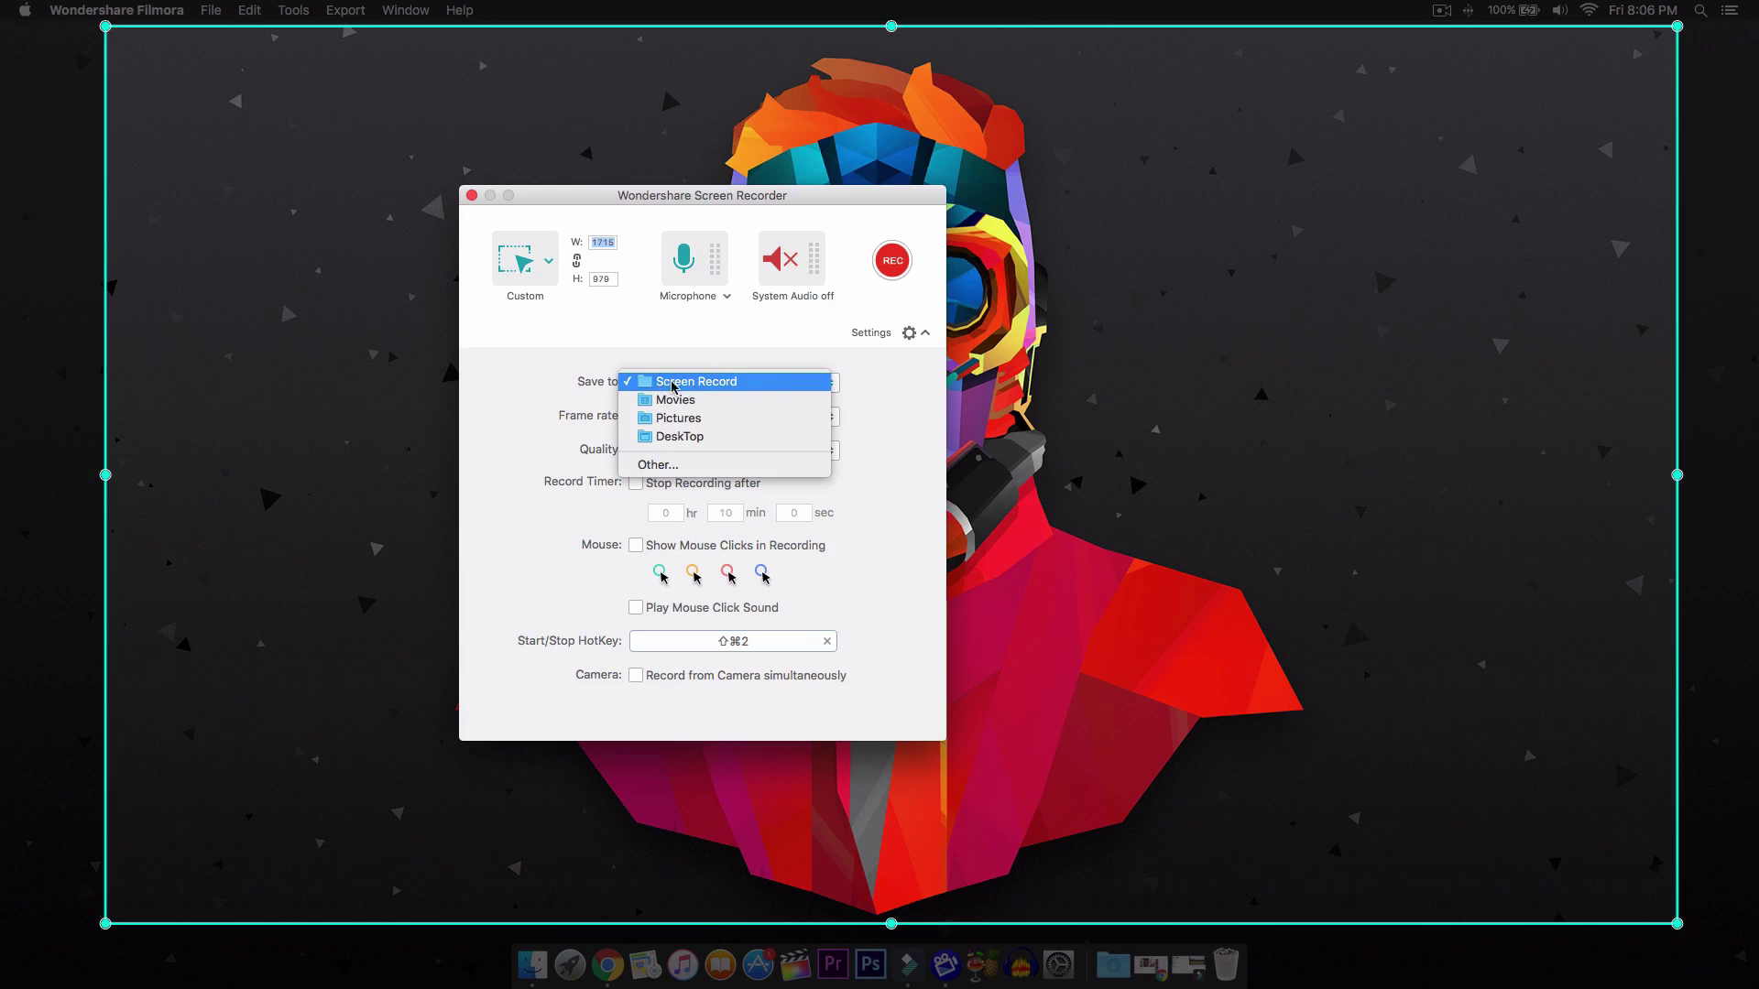
left_click(680, 436)
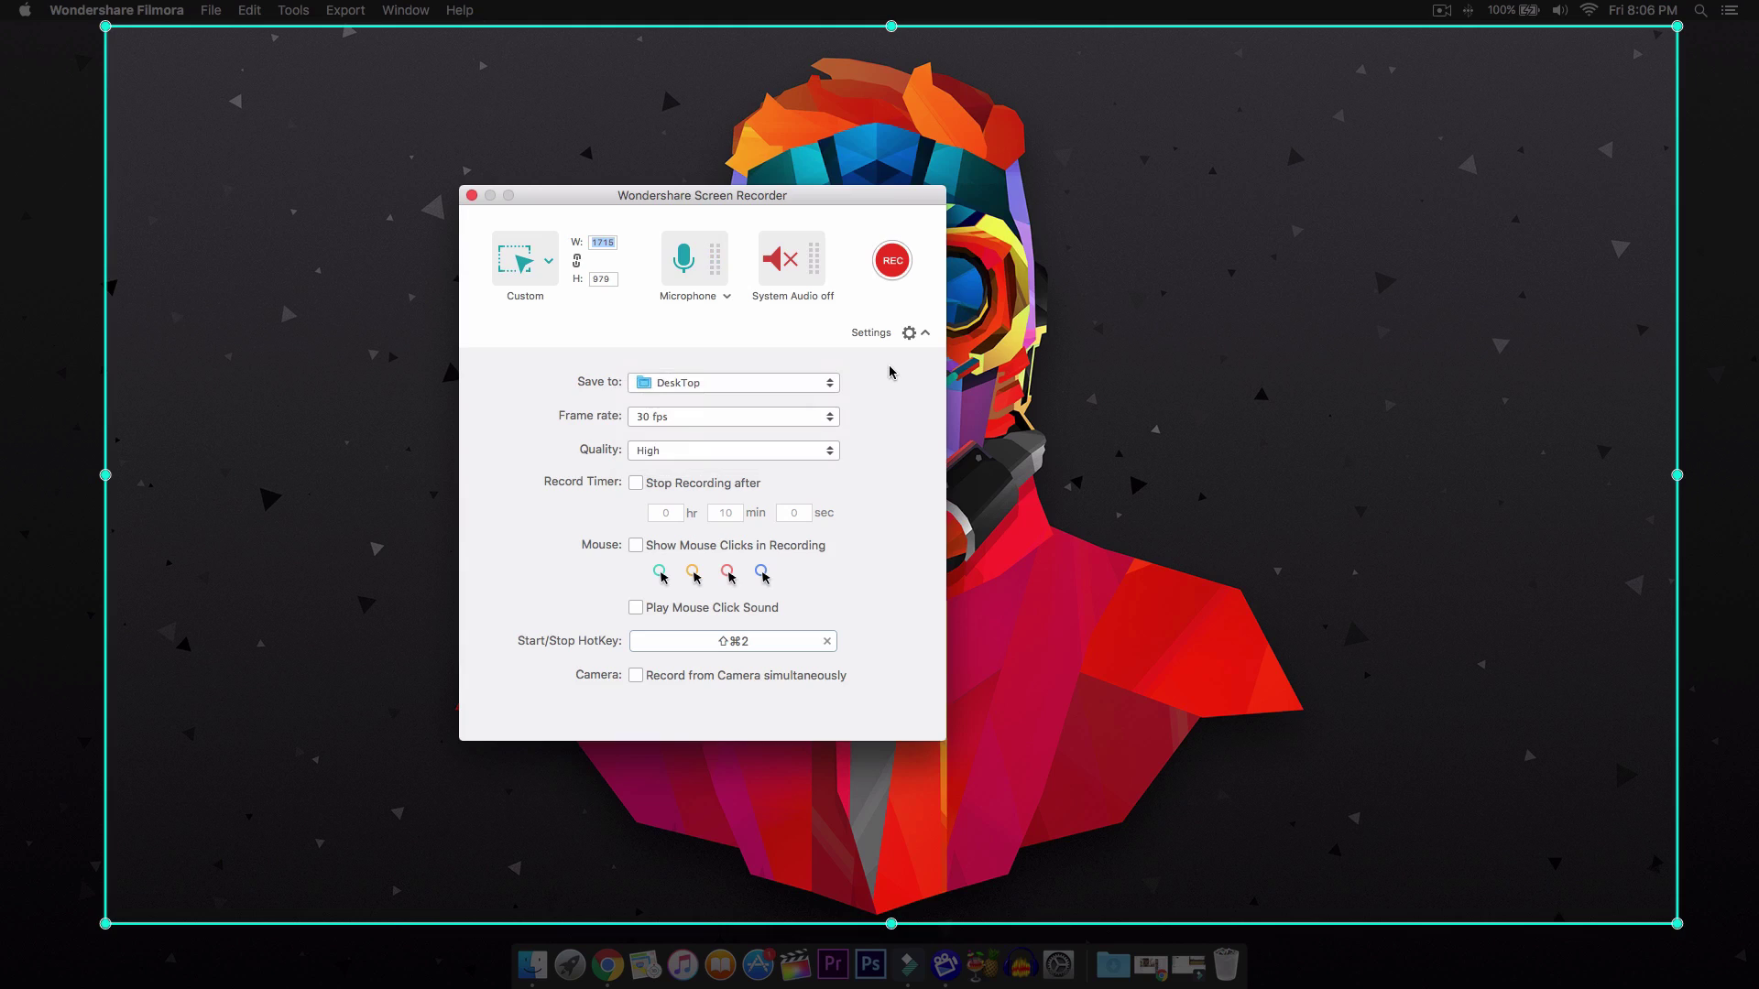
left_click(678, 418)
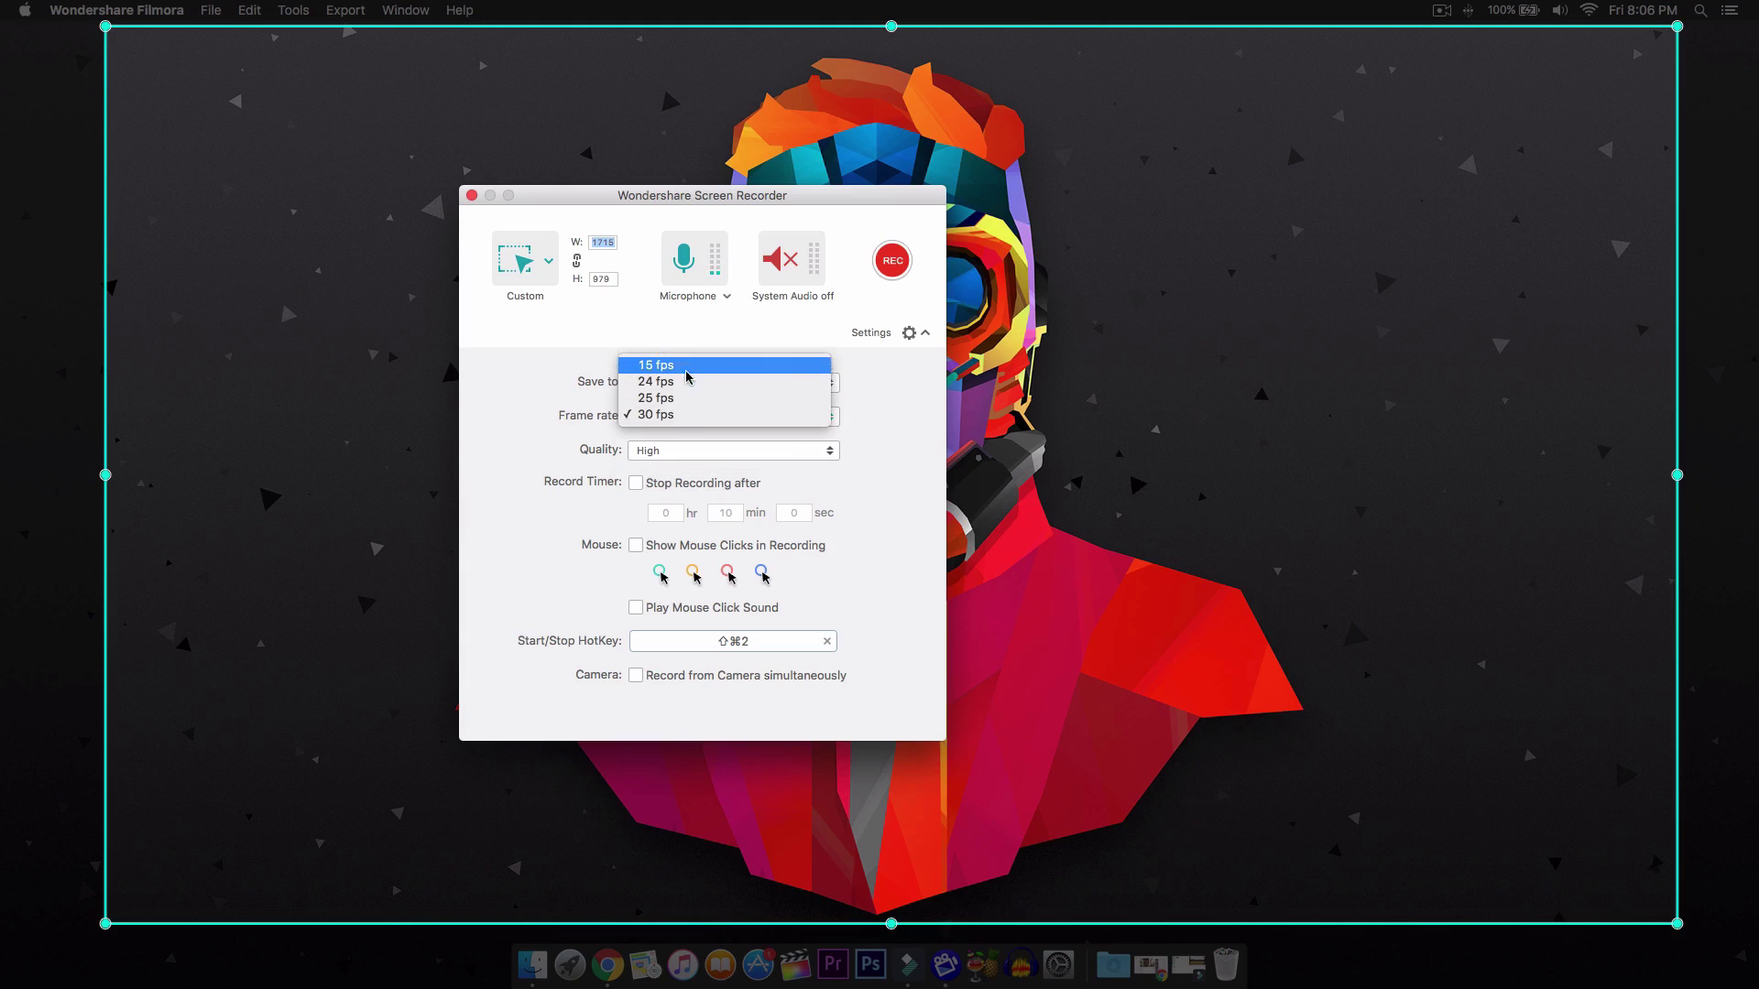
left_click(549, 414)
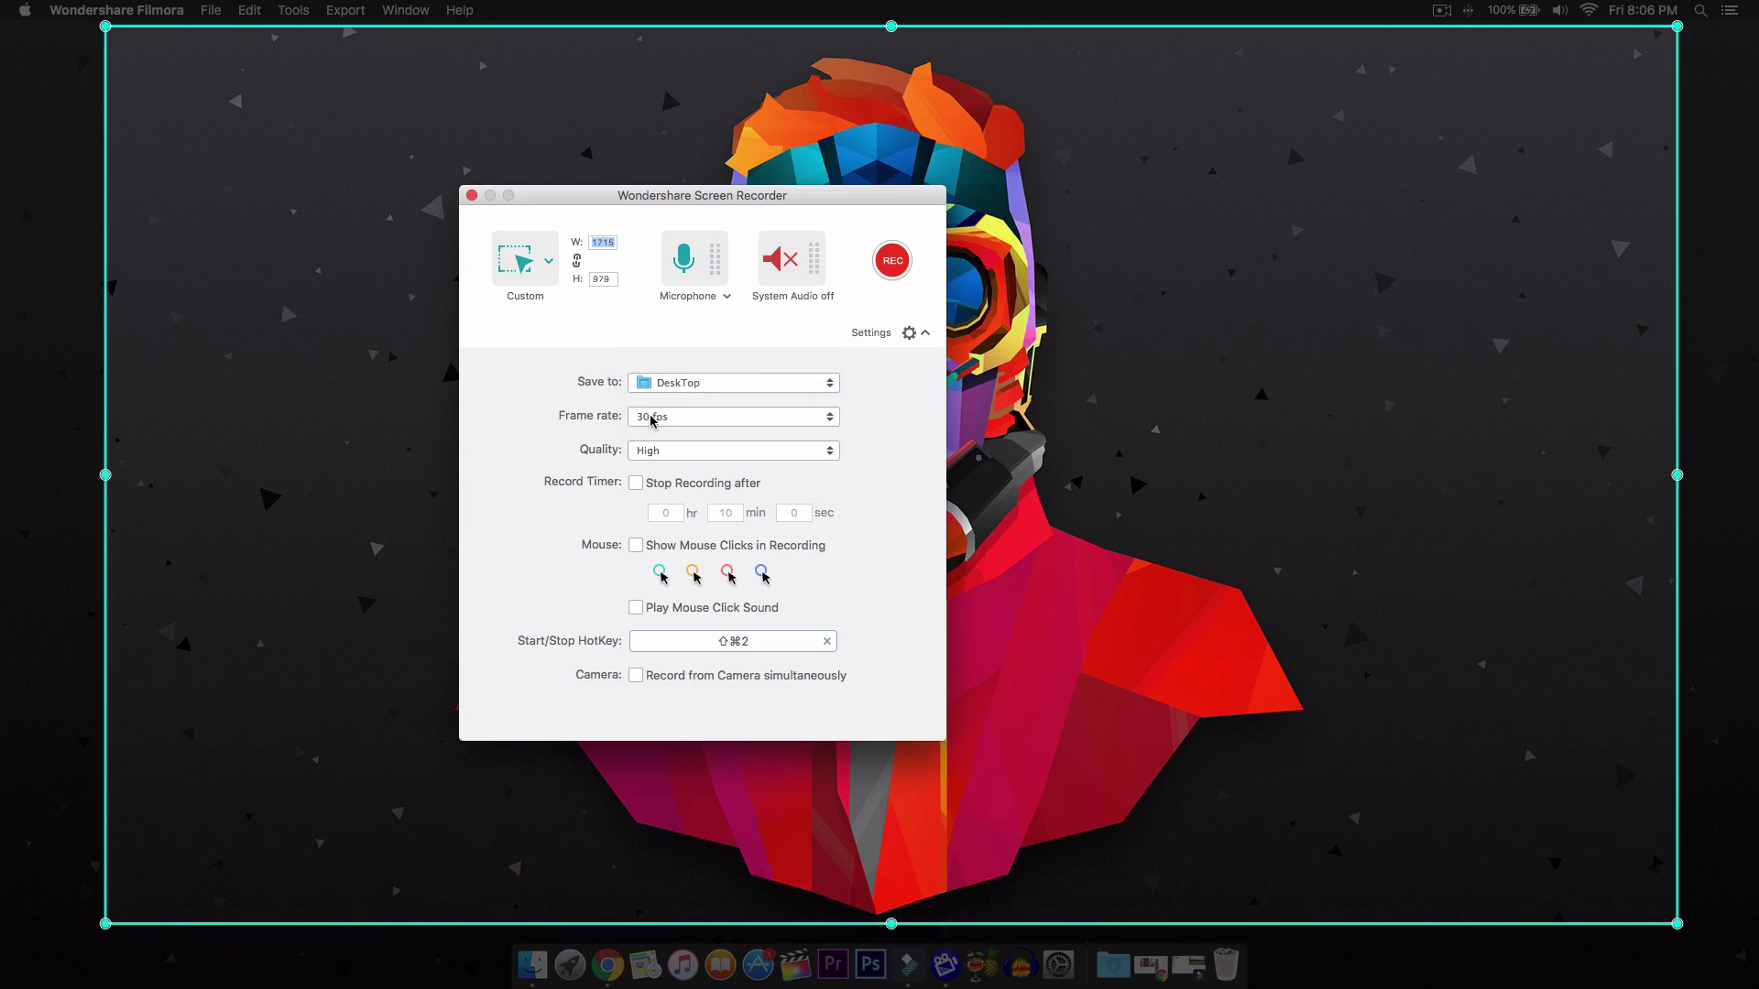
left_click(589, 424)
left_click(631, 424)
Keep High quality and enter 5 minutes for the automatic stop-recording timer.
left_click_drag(674, 192, 657, 178)
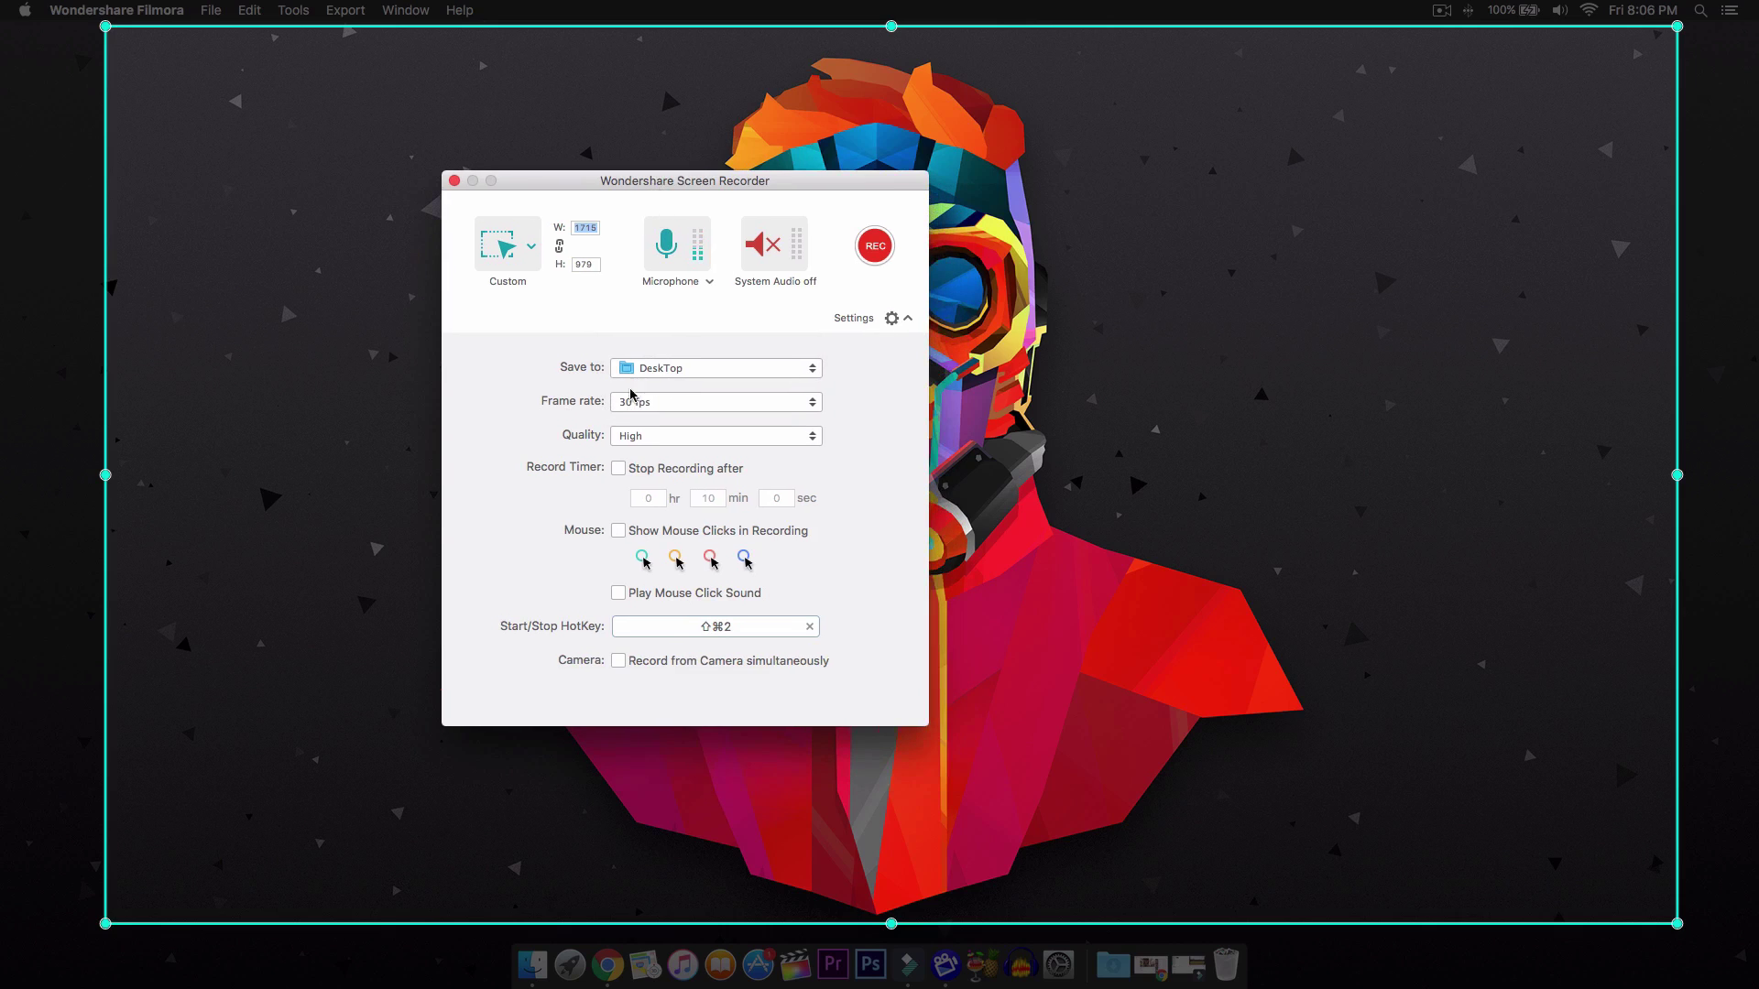
left_click(642, 437)
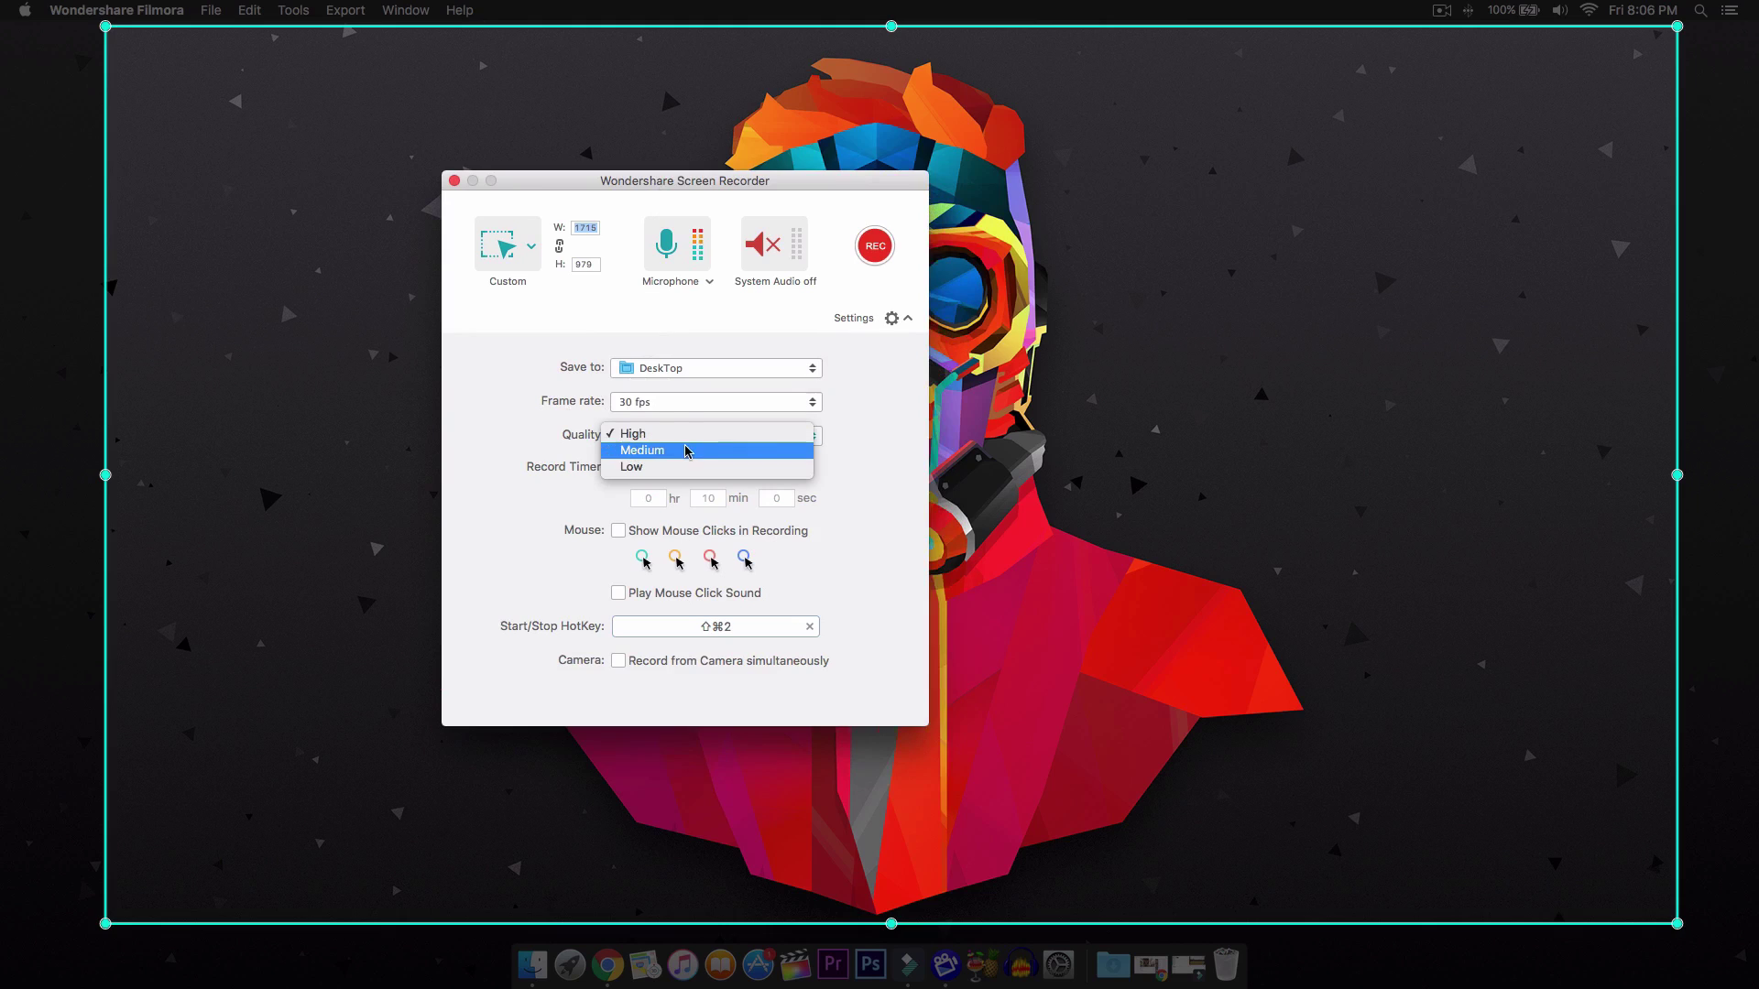
left_click(539, 427)
left_click(619, 468)
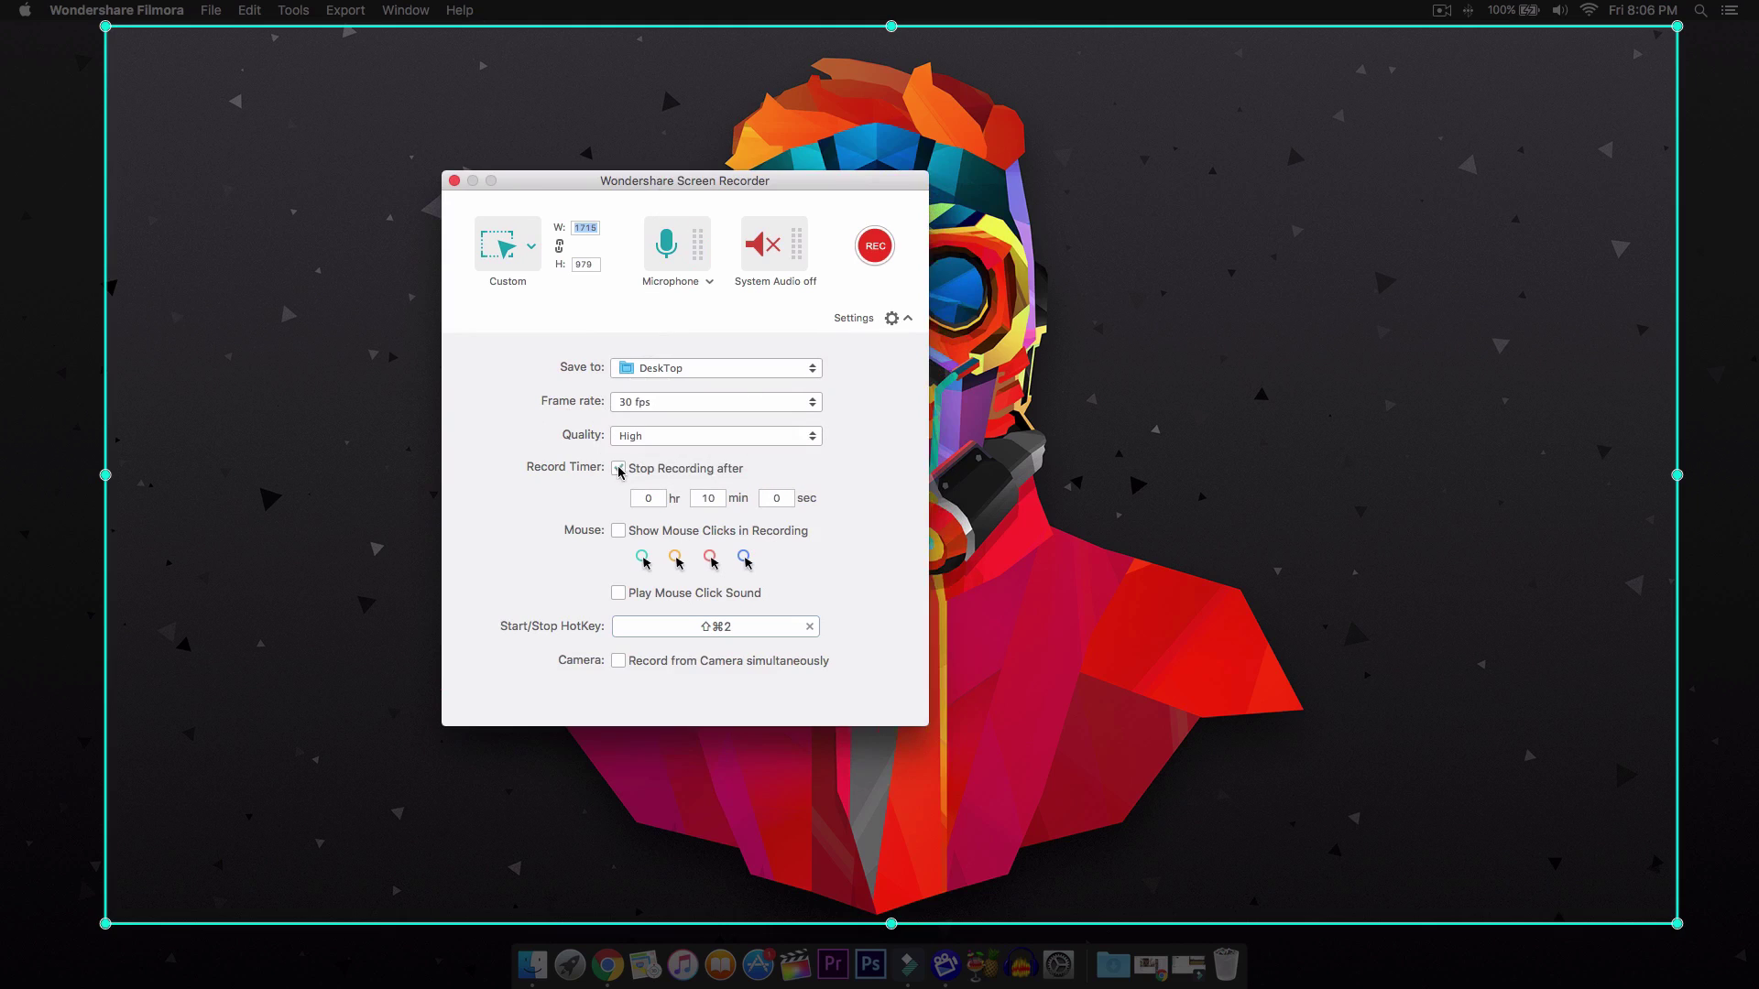
double_click(701, 499)
type("5")
left_click(620, 468)
Re-enable the stop timer, pick blue click highlighting, and leave click display and click sound off.
left_click(619, 468)
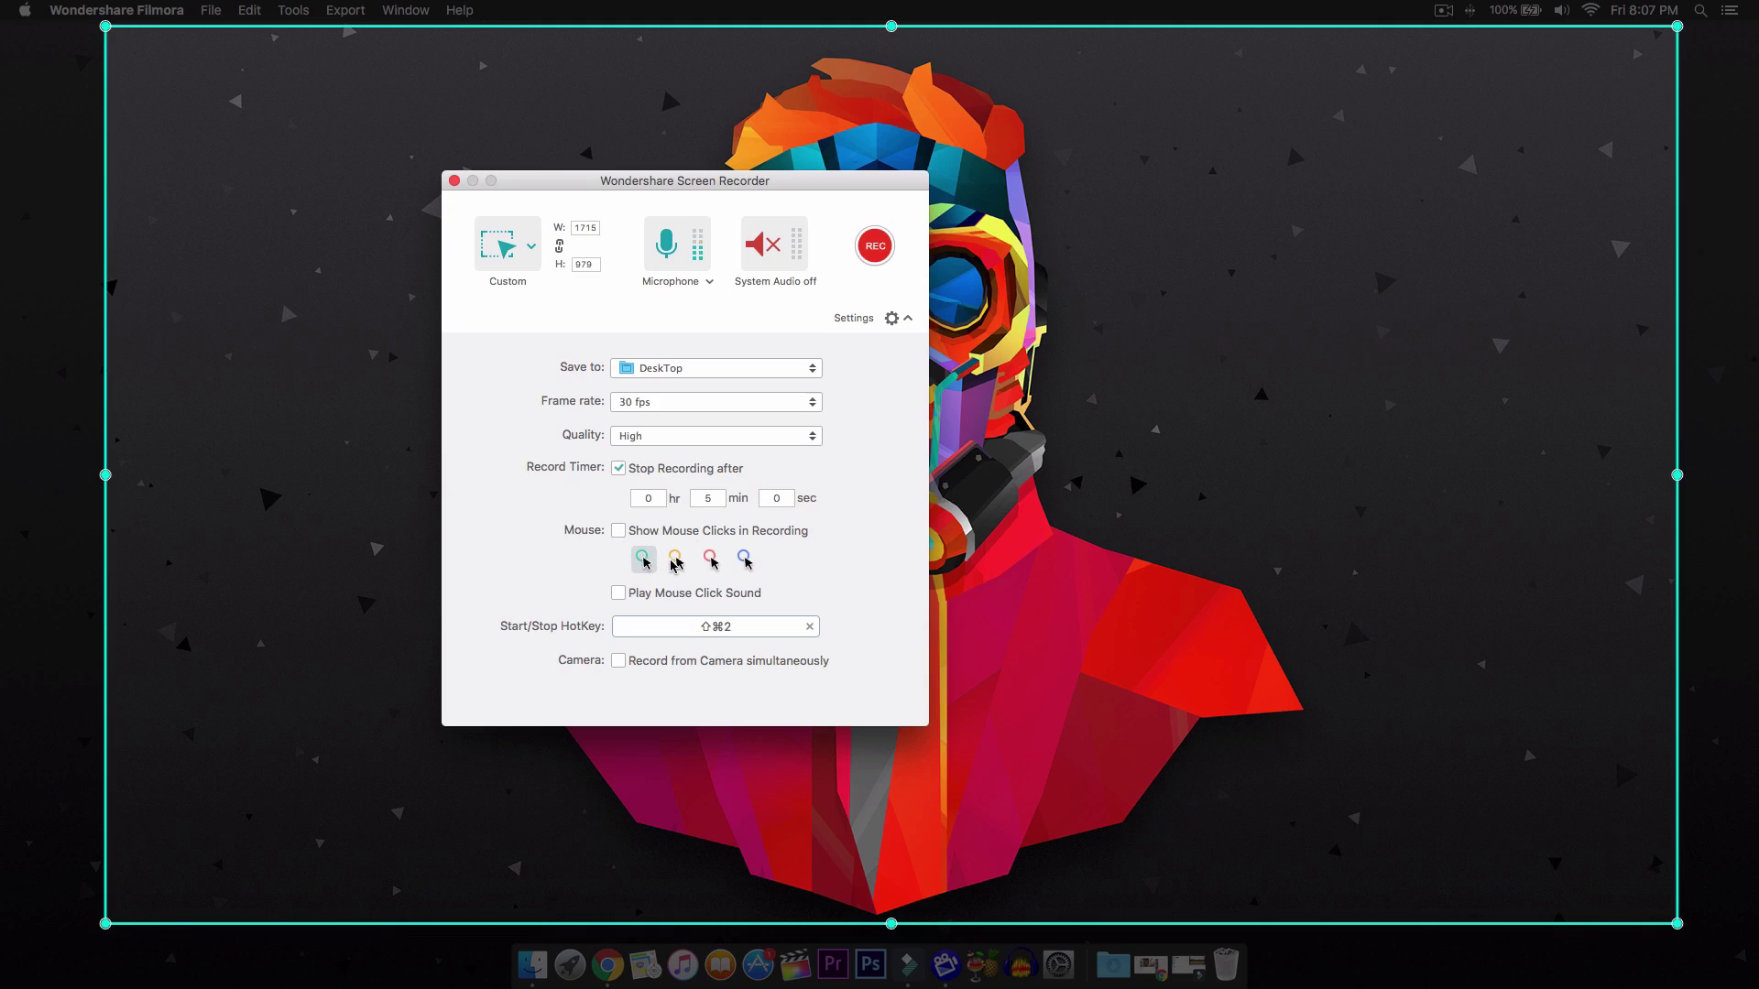
left_click(745, 561)
left_click(620, 532)
left_click(621, 532)
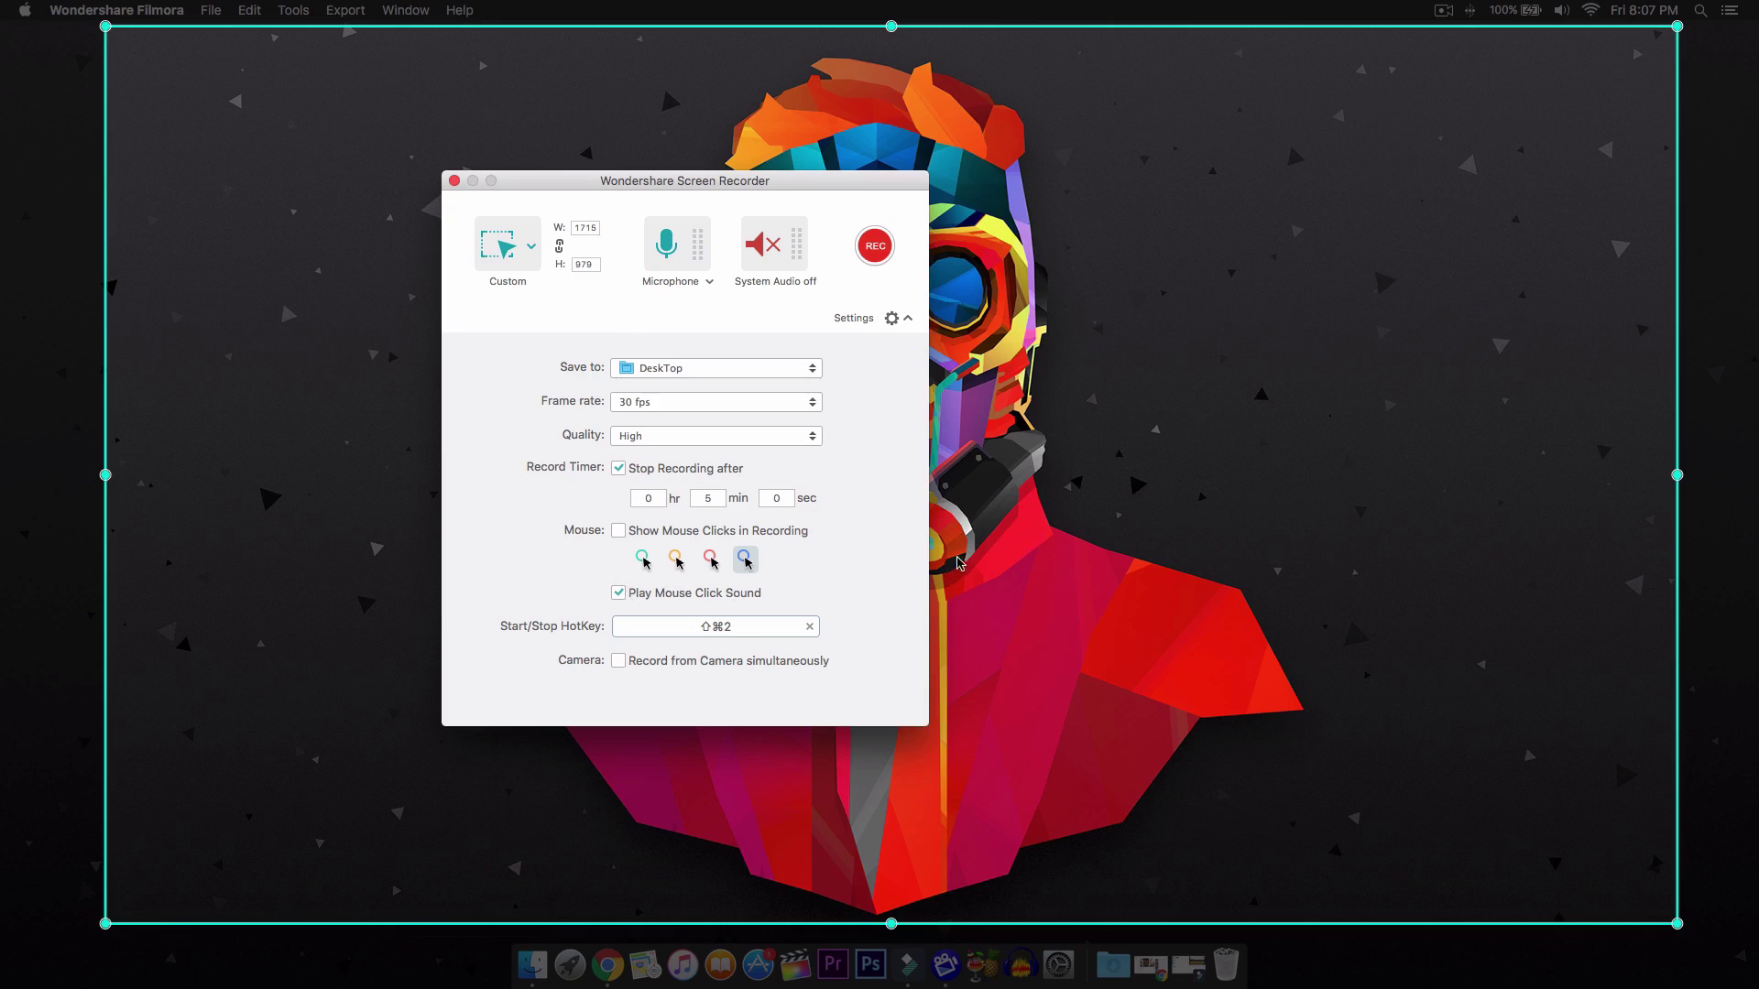
left_click(630, 594)
left_click_drag(853, 181, 936, 152)
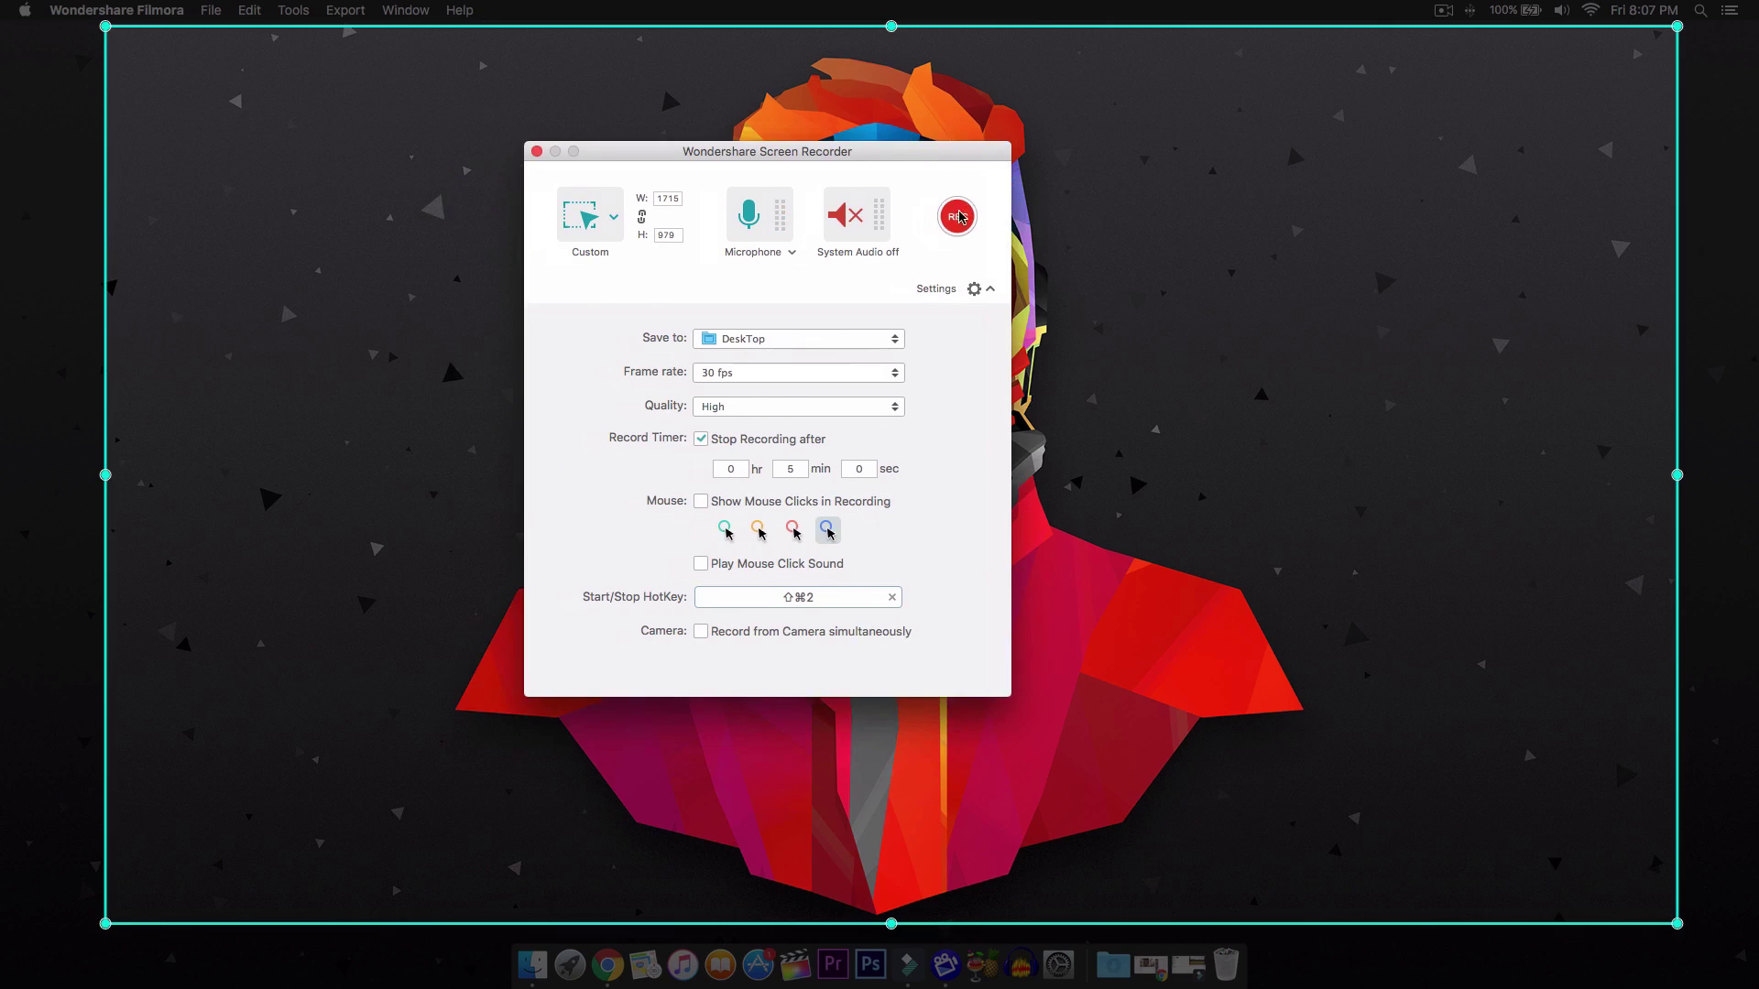
Record a short desktop screencast of opening, resizing and closing a Finder window, then stop recording.
left_click(957, 217)
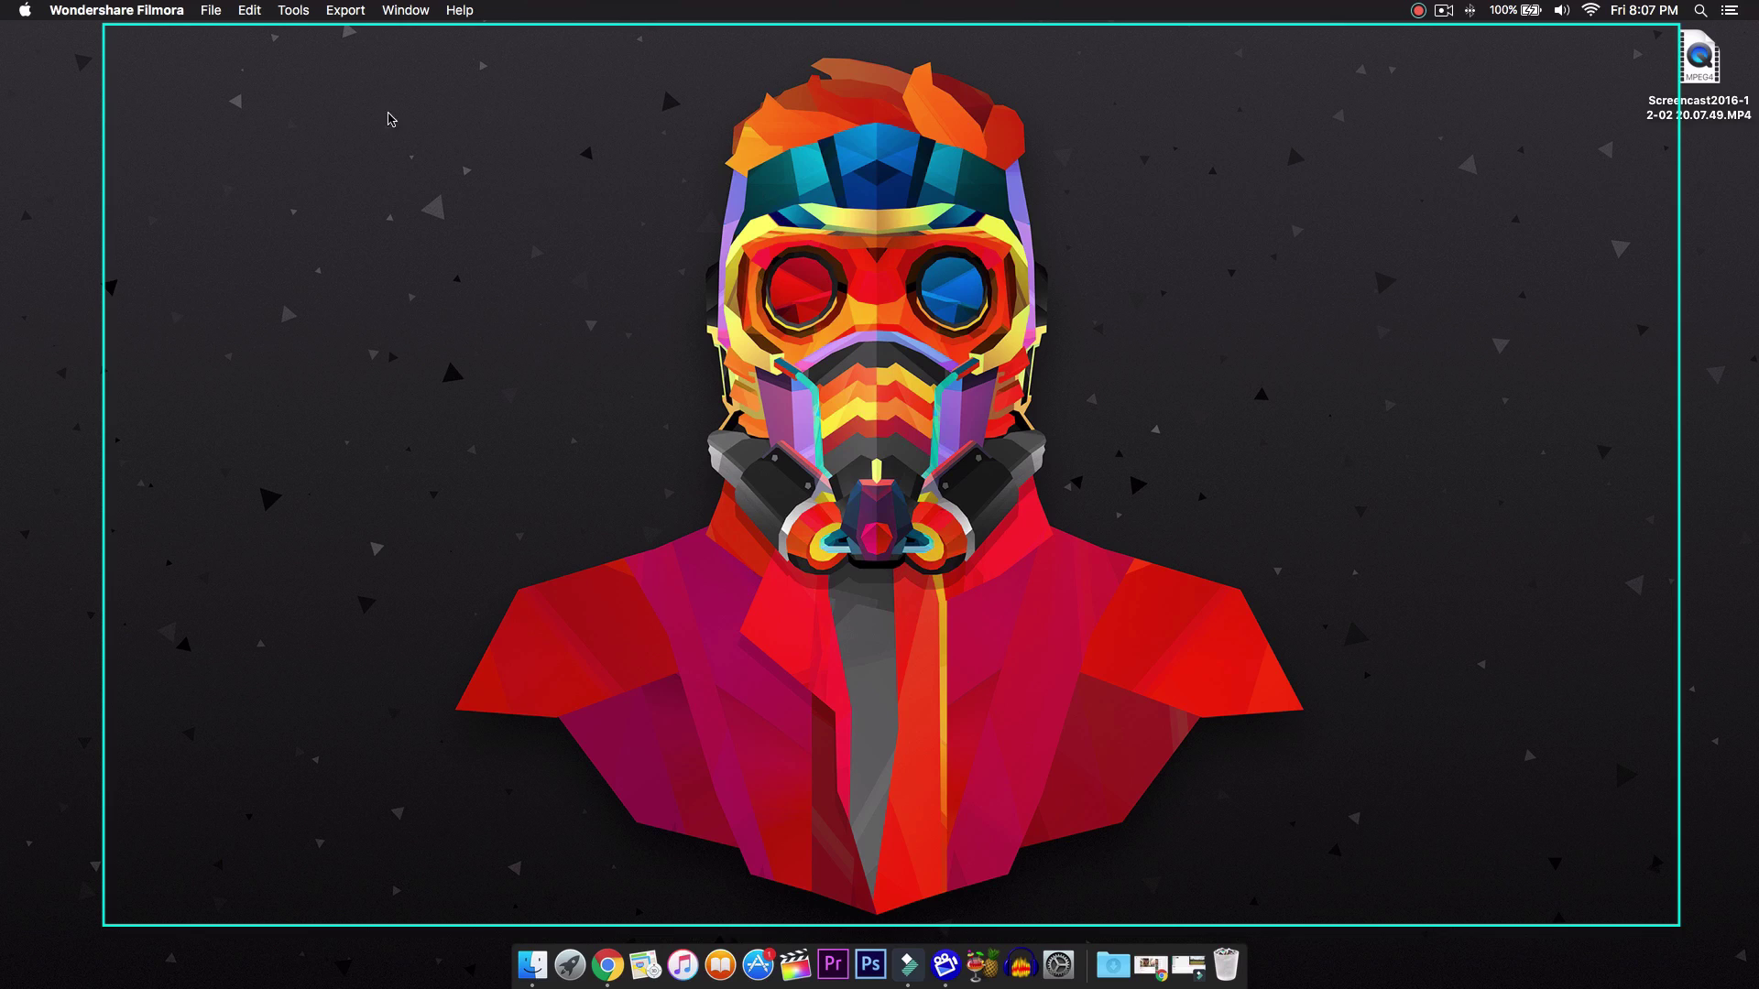
left_click_drag(204, 68, 921, 518)
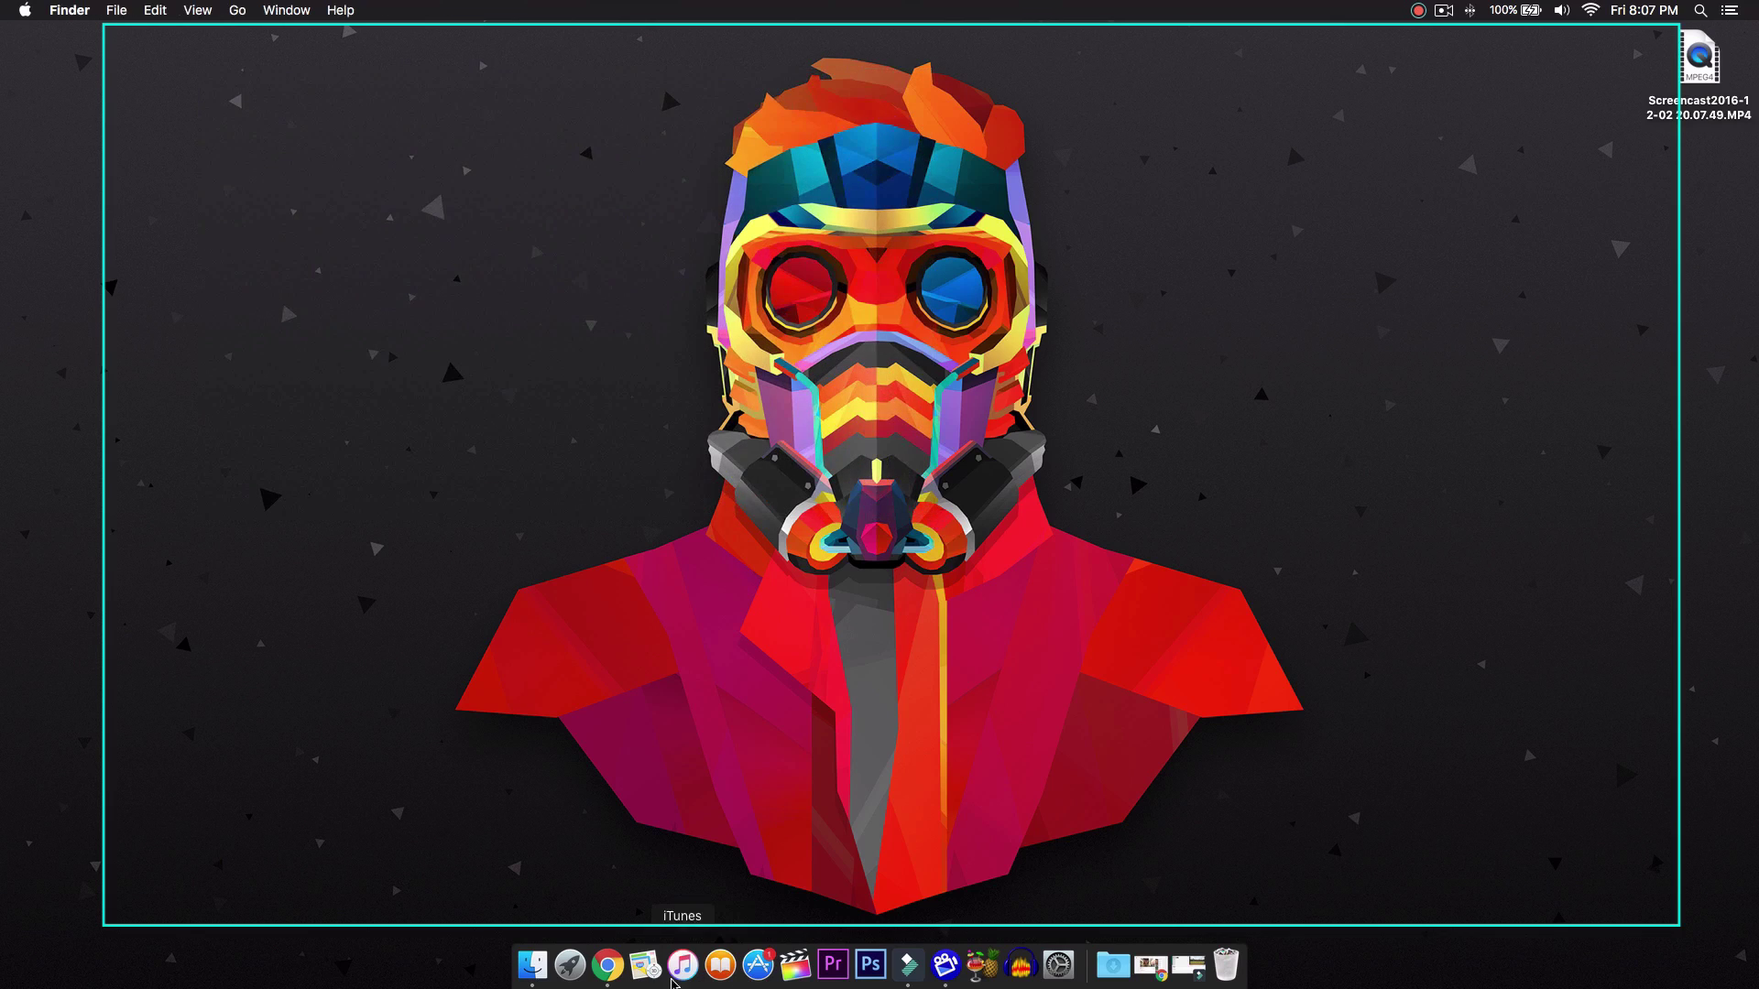
key("super+n")
left_click_drag(424, 141, 331, 203)
left_click(341, 206)
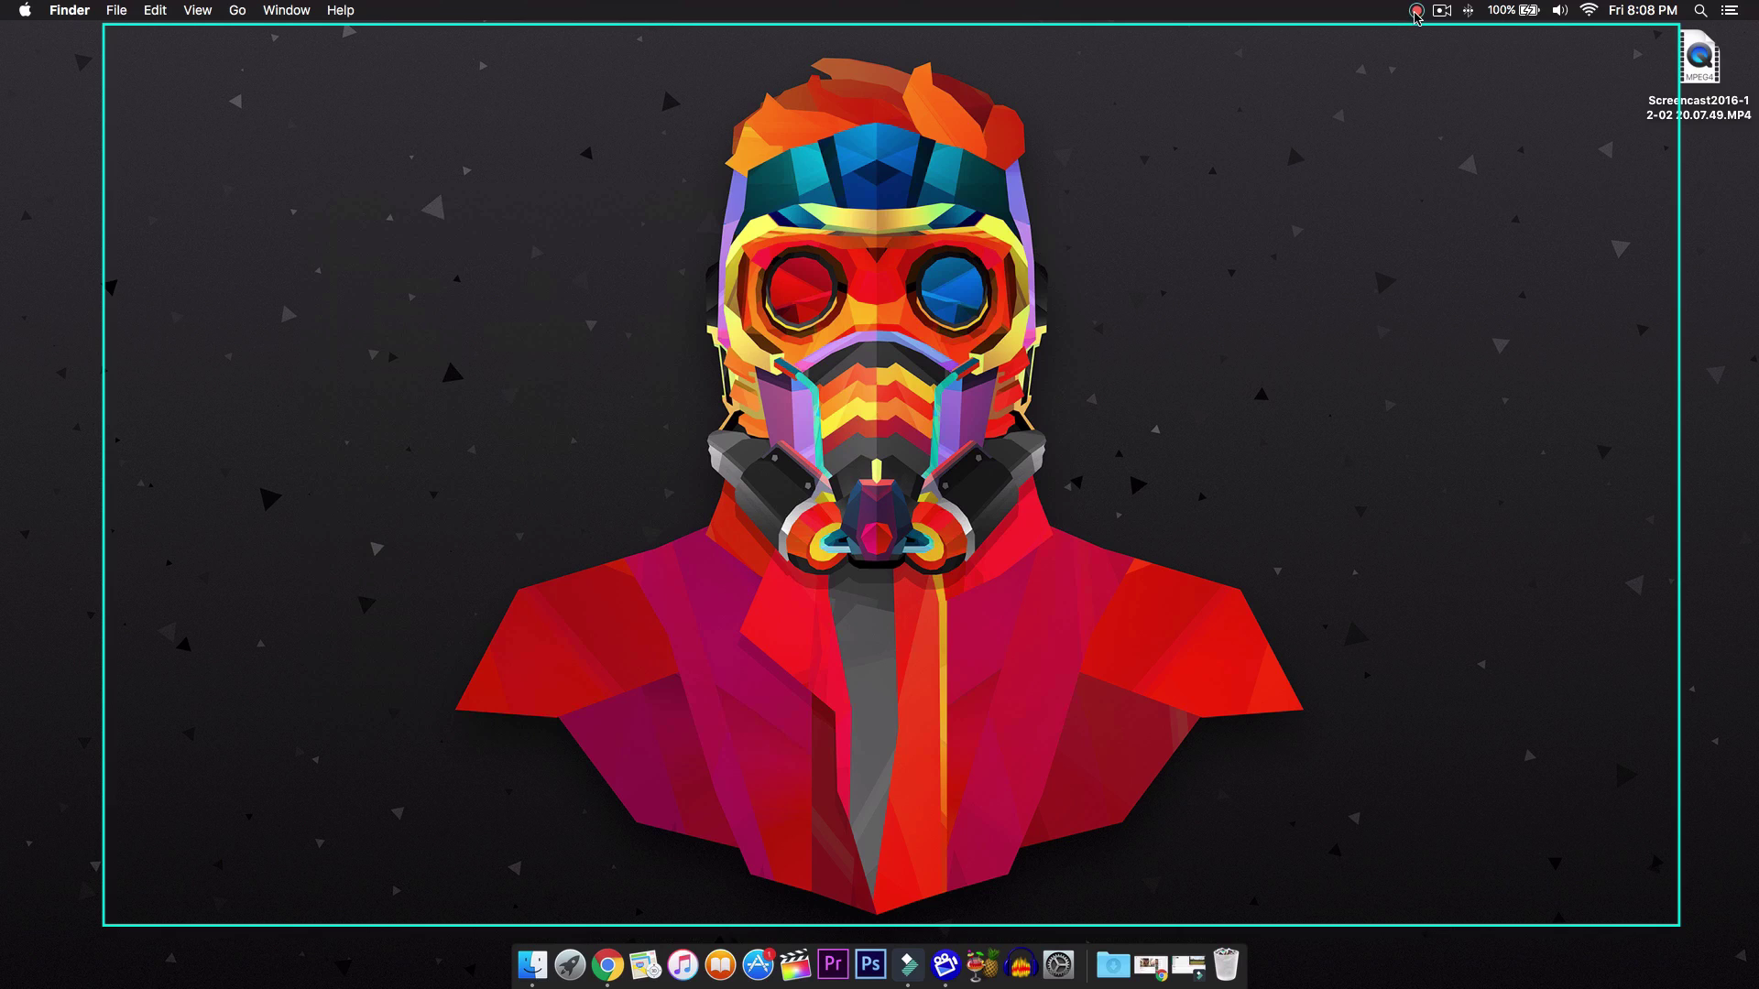
left_click(1416, 11)
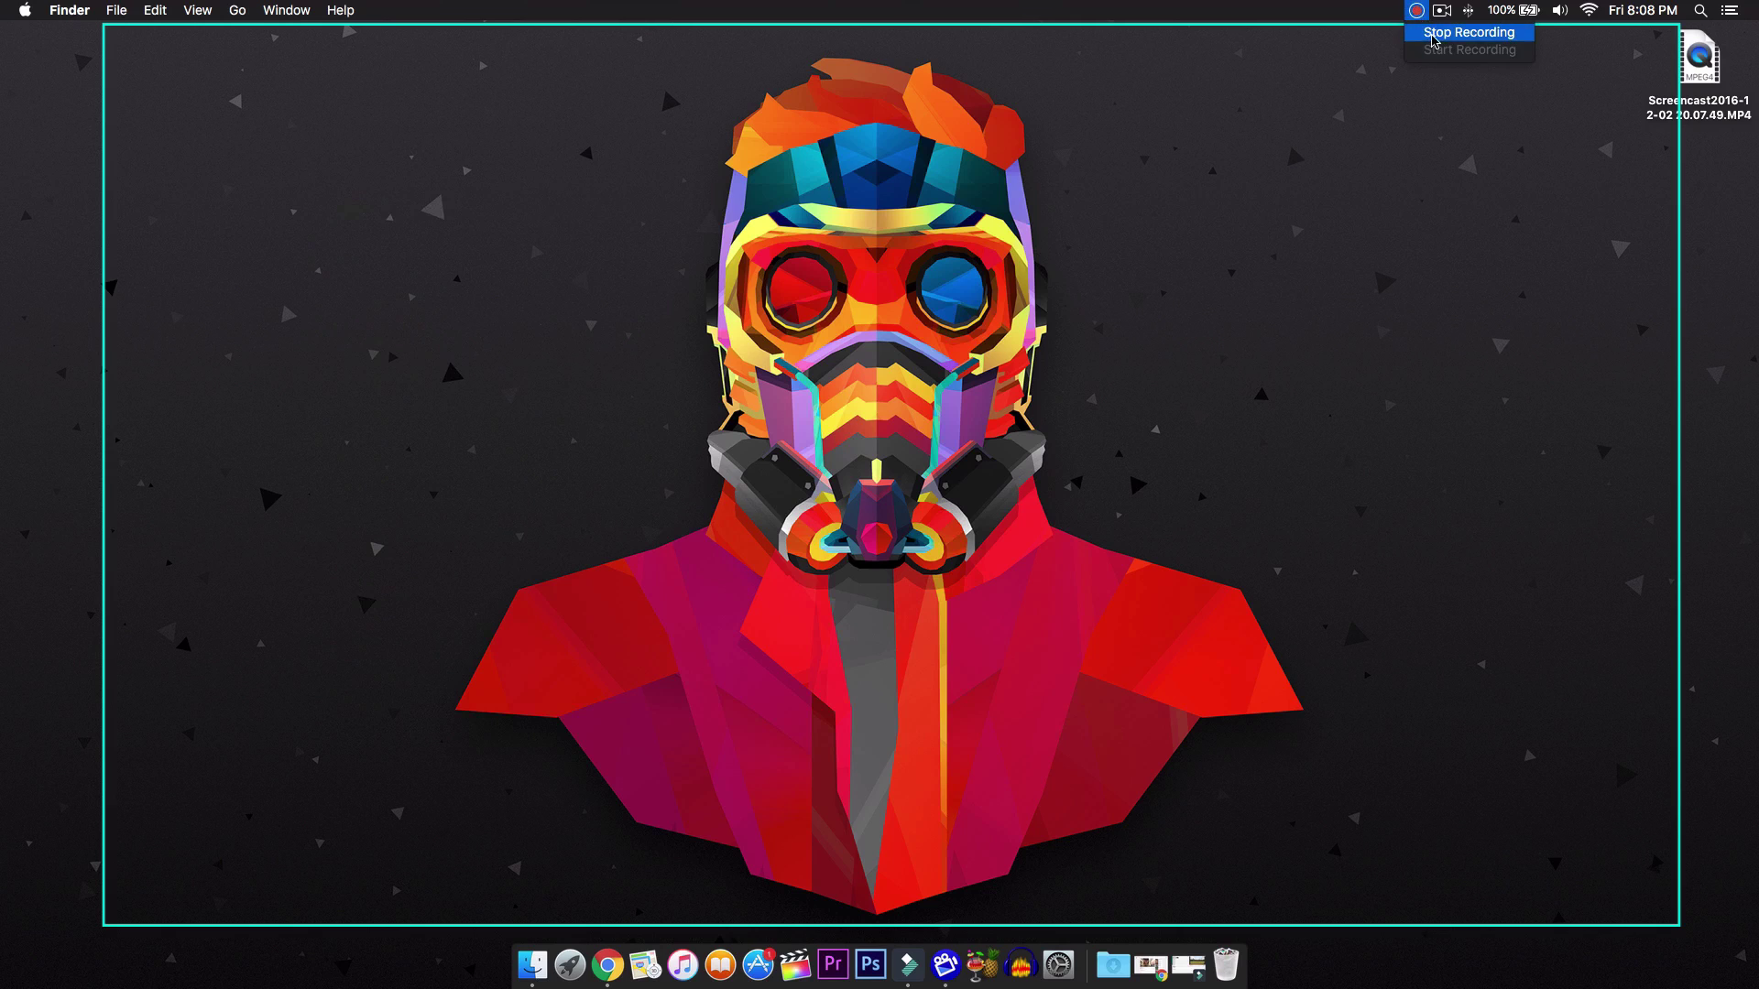
left_click(1468, 32)
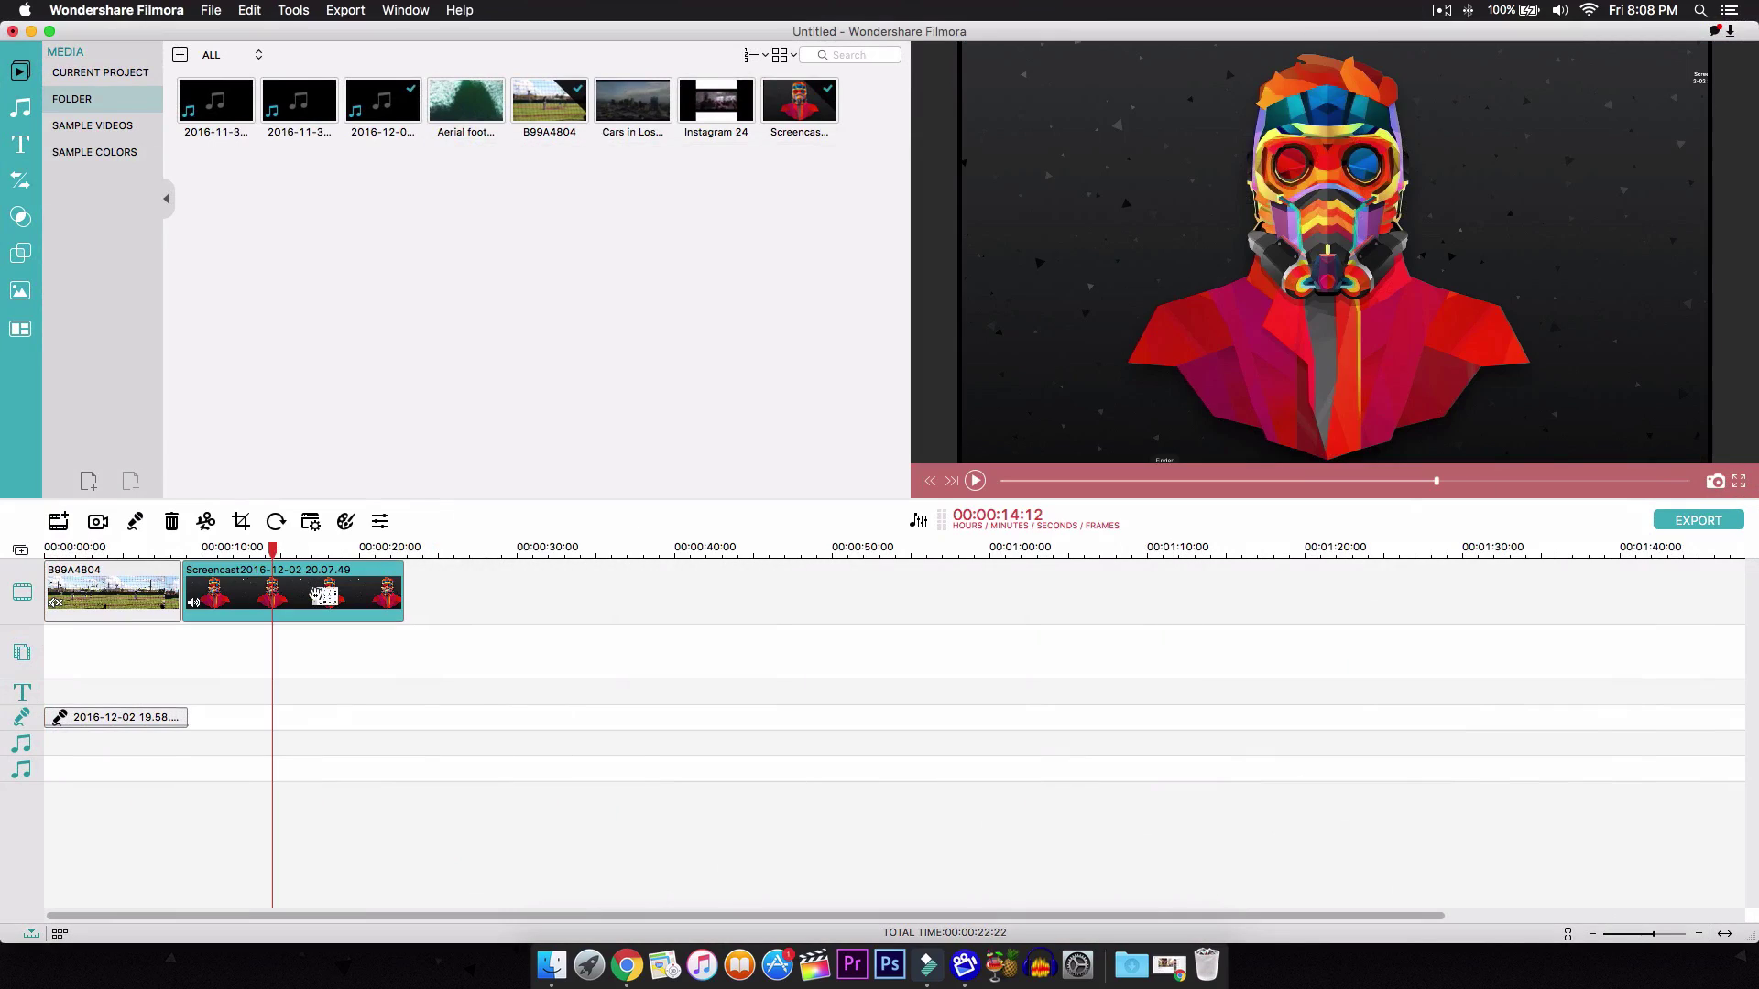
Detach the Screencast clip's audio onto its own track and shift it right to the playhead.
right_click(329, 595)
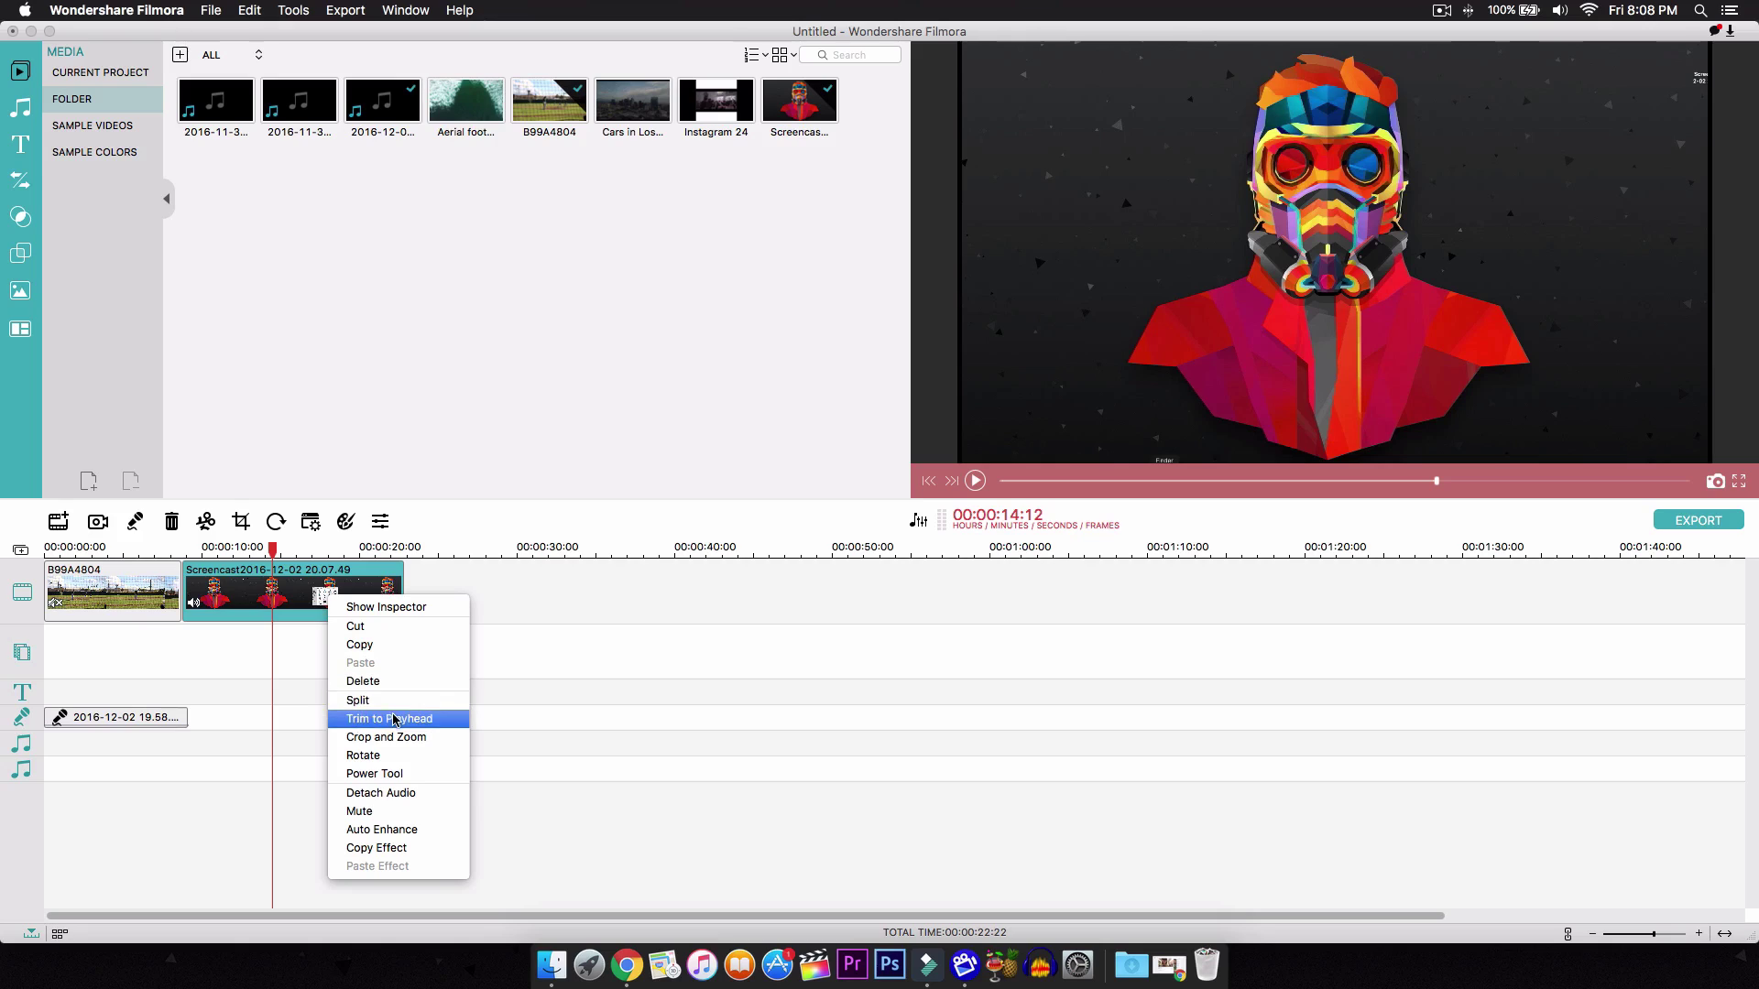
left_click(419, 793)
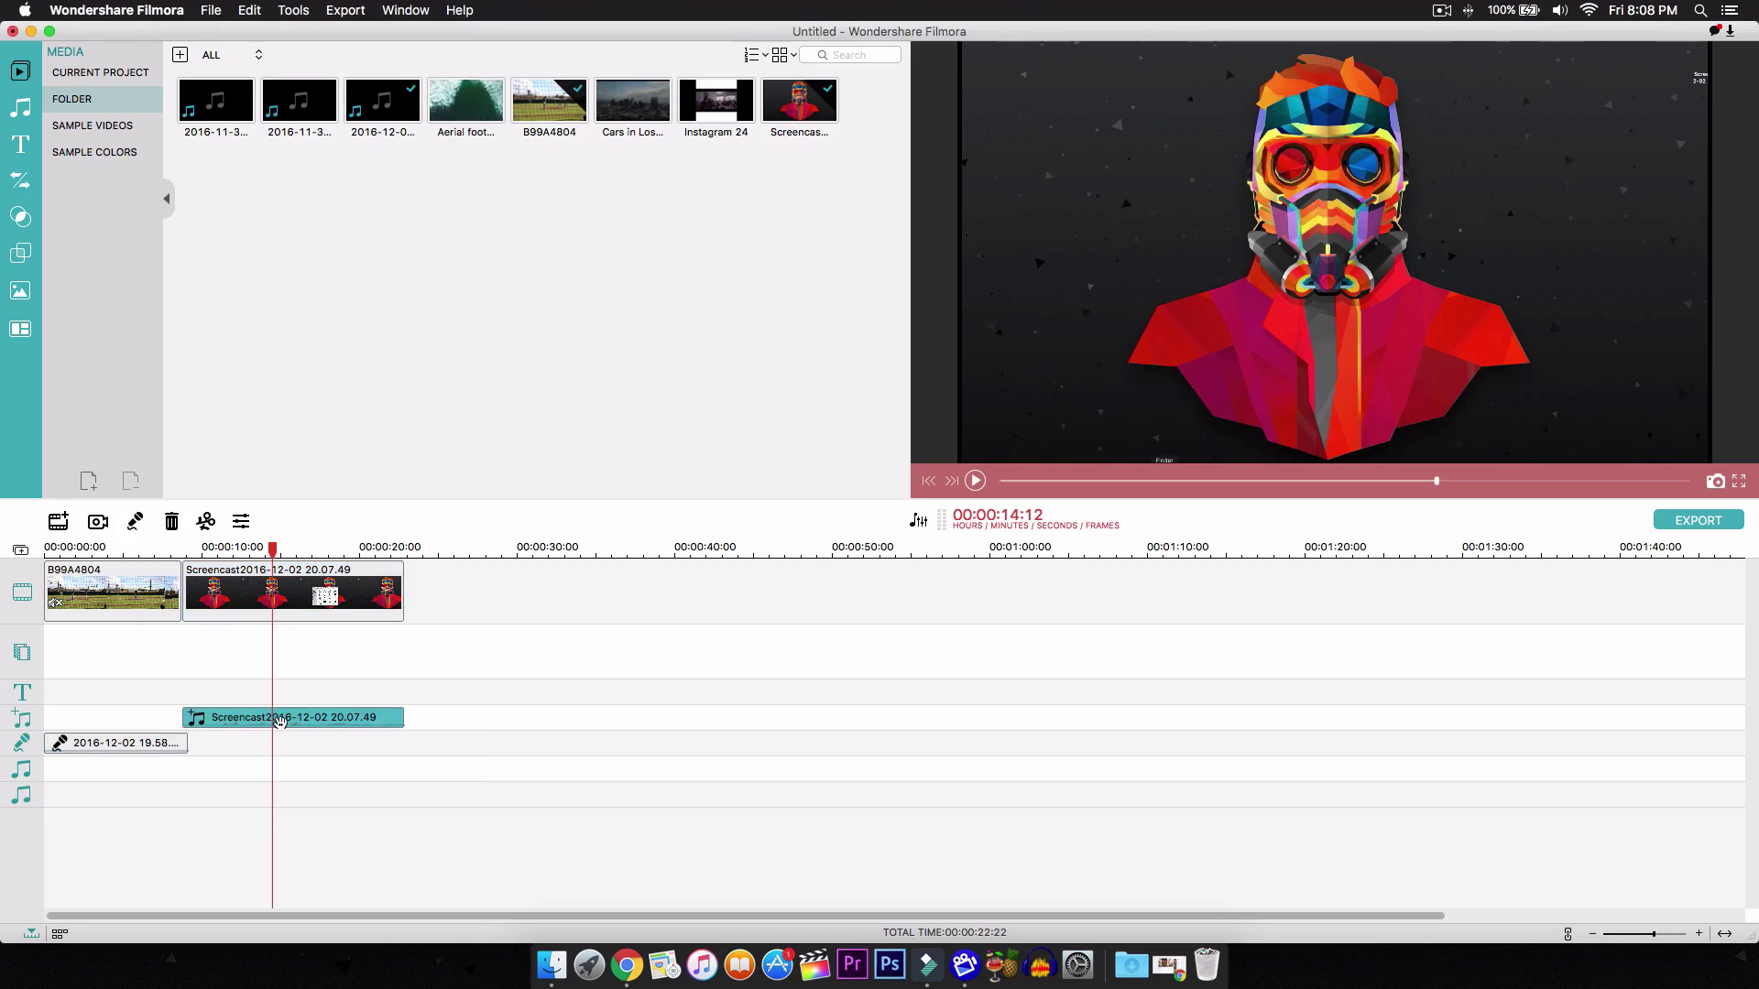
left_click_drag(296, 719, 408, 724)
left_click(333, 591)
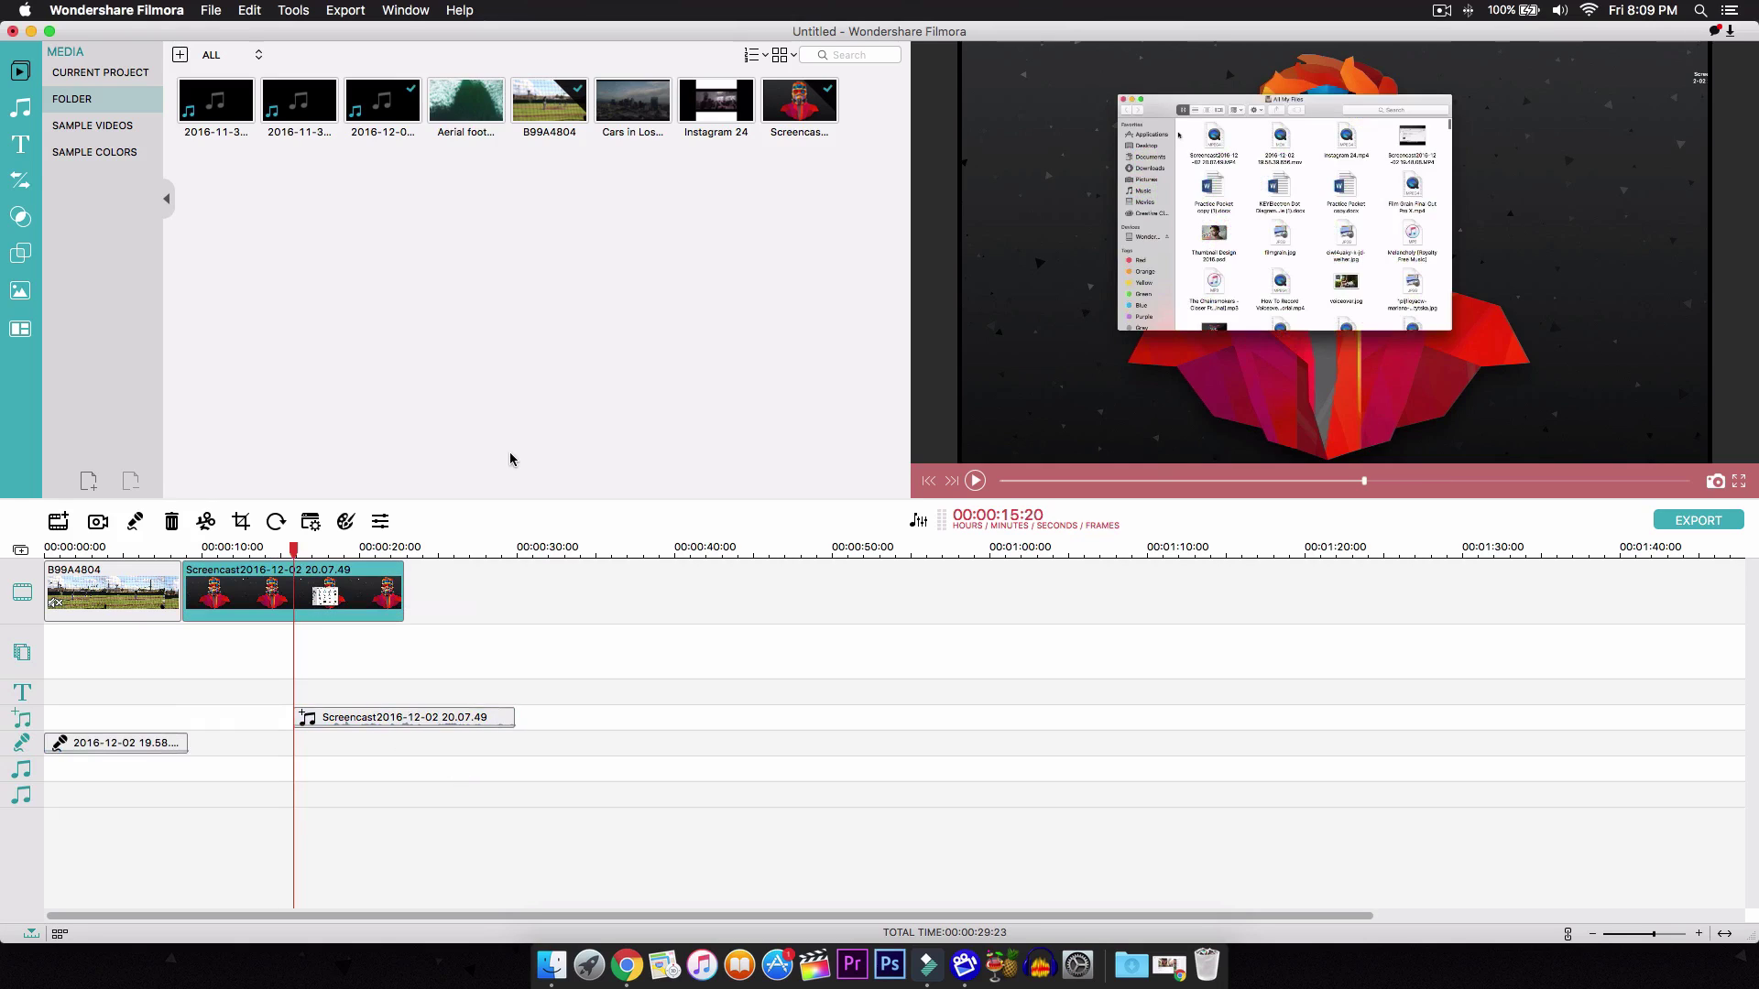